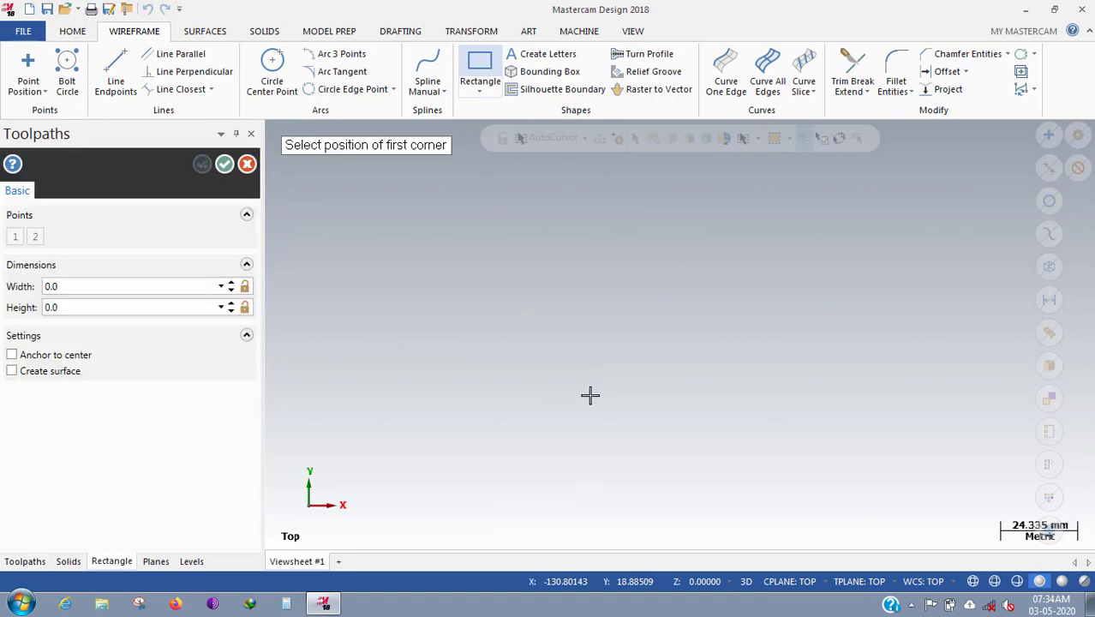
# Sketch a rectangle about 69 mm high in the top view and set its width to 120 mm.
pyautogui.click(429, 211)
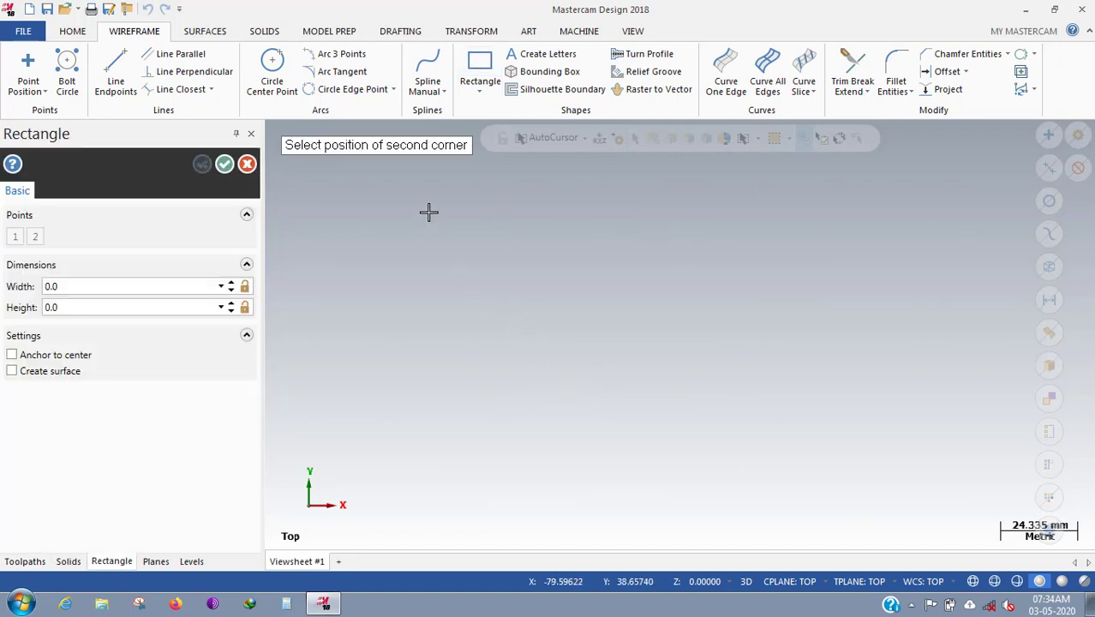
pyautogui.click(817, 431)
pyautogui.click(140, 286)
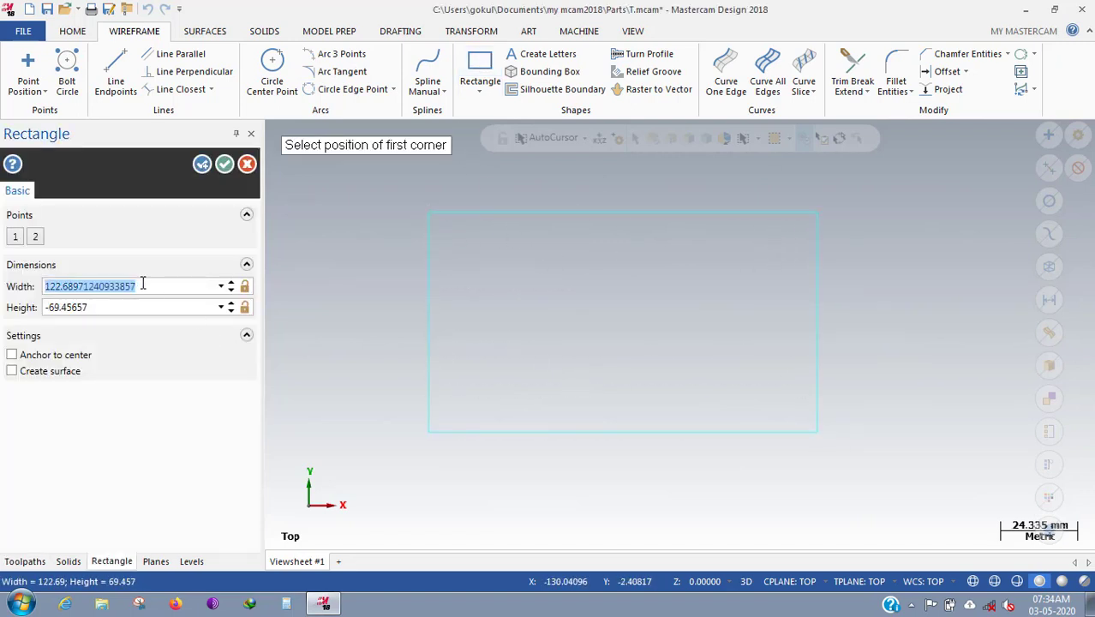
pyautogui.write('12-')
pyautogui.press('Tab')
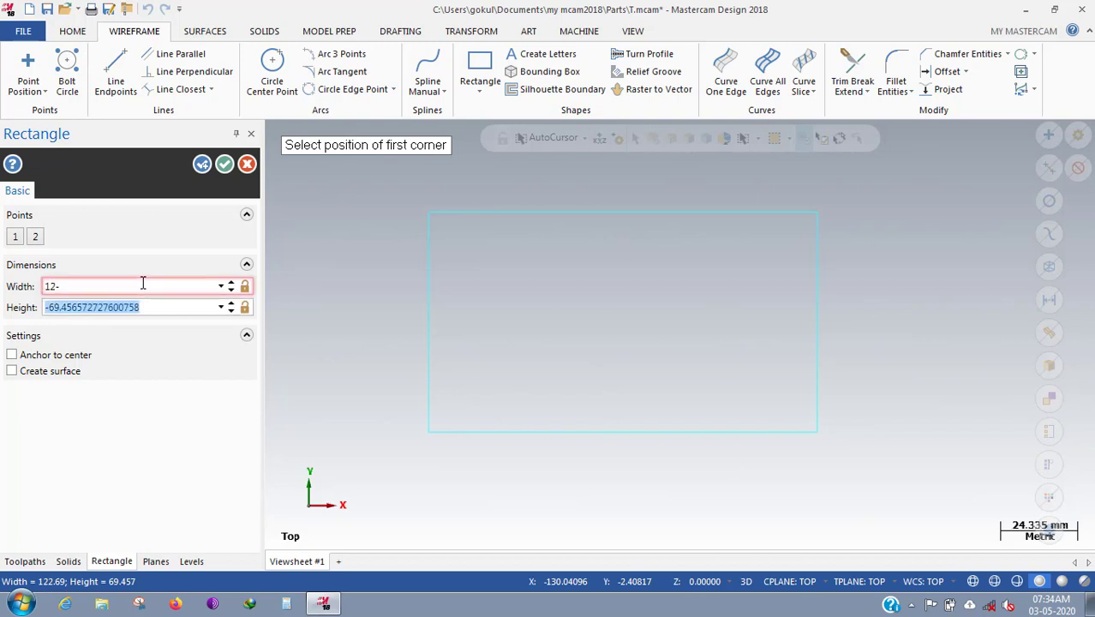
pyautogui.click(143, 285)
pyautogui.write('120')
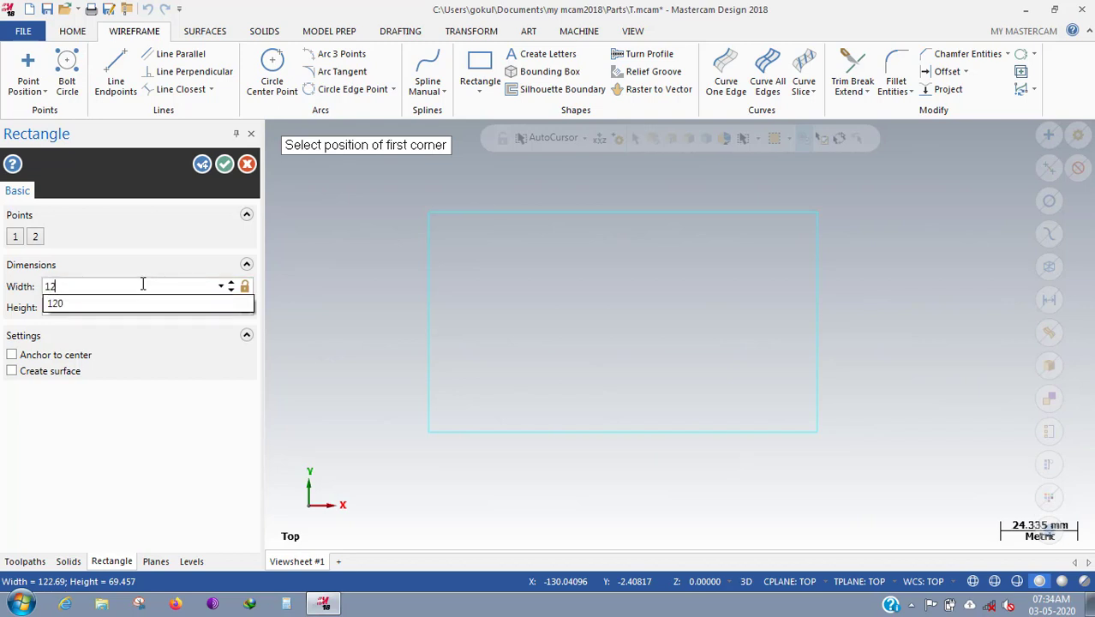
pyautogui.press('Tab')
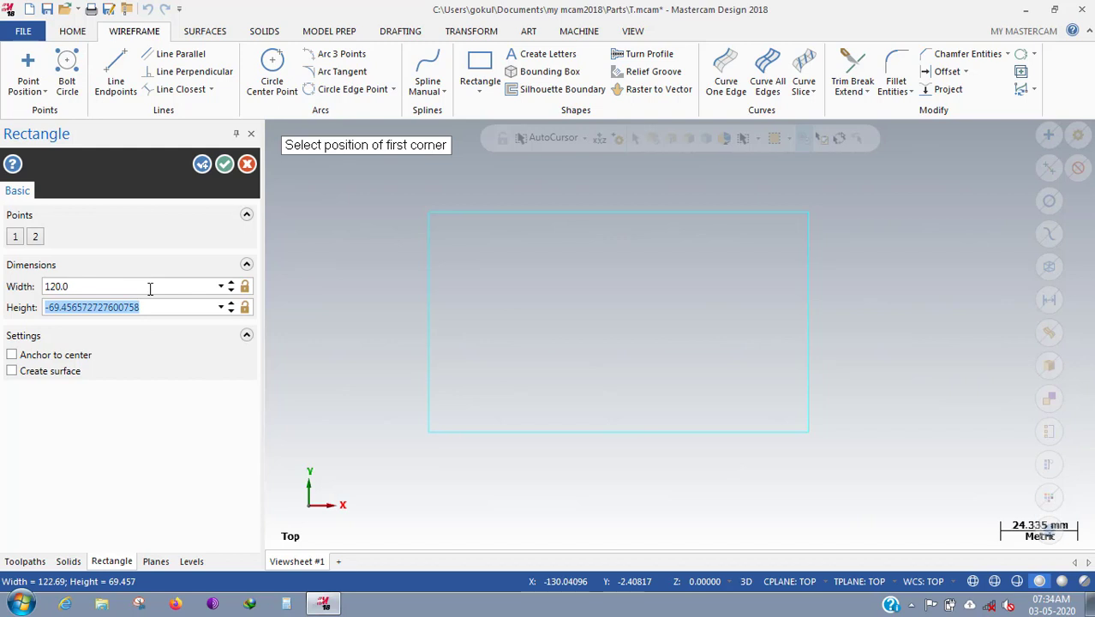
# Set the rectangle's height to 70 mm, create it and finish the Rectangle command.
pyautogui.write('70')
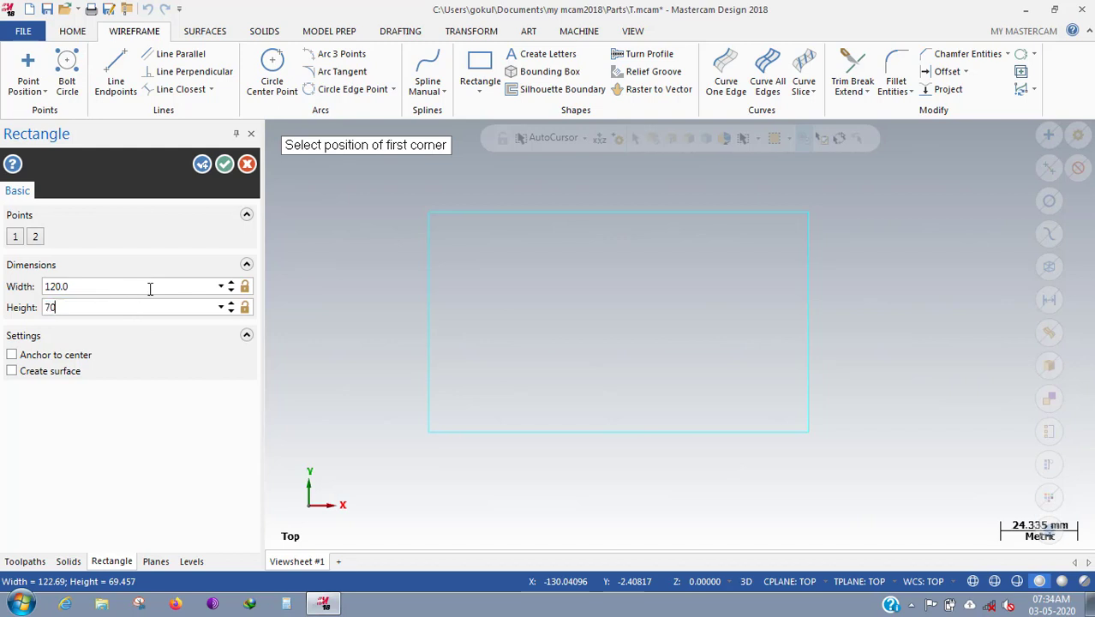
pyautogui.press('Tab')
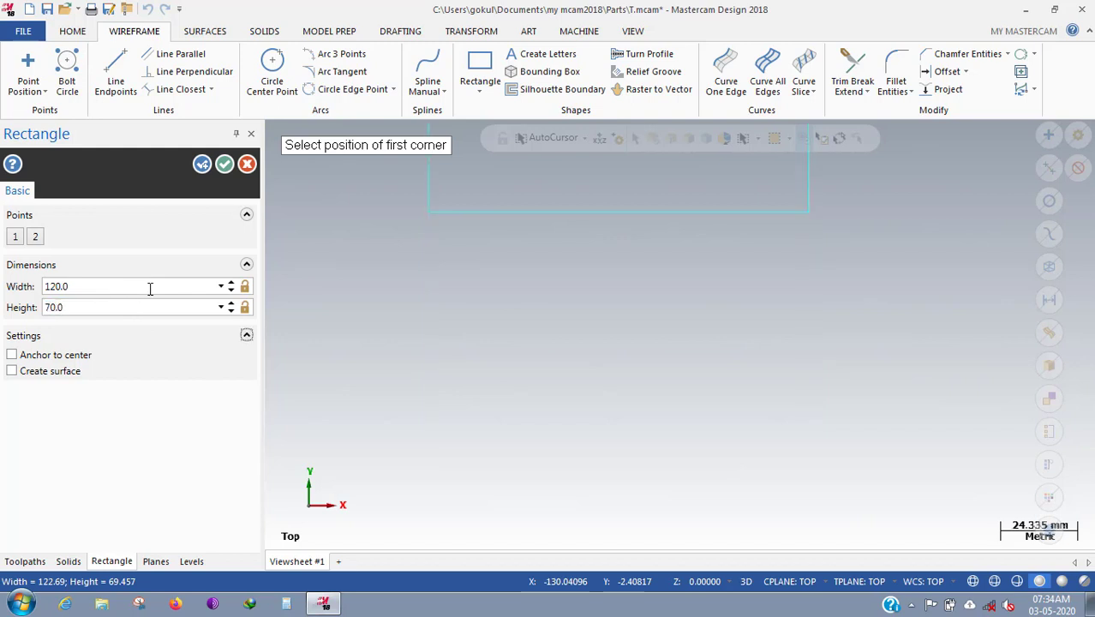
pyautogui.click(206, 167)
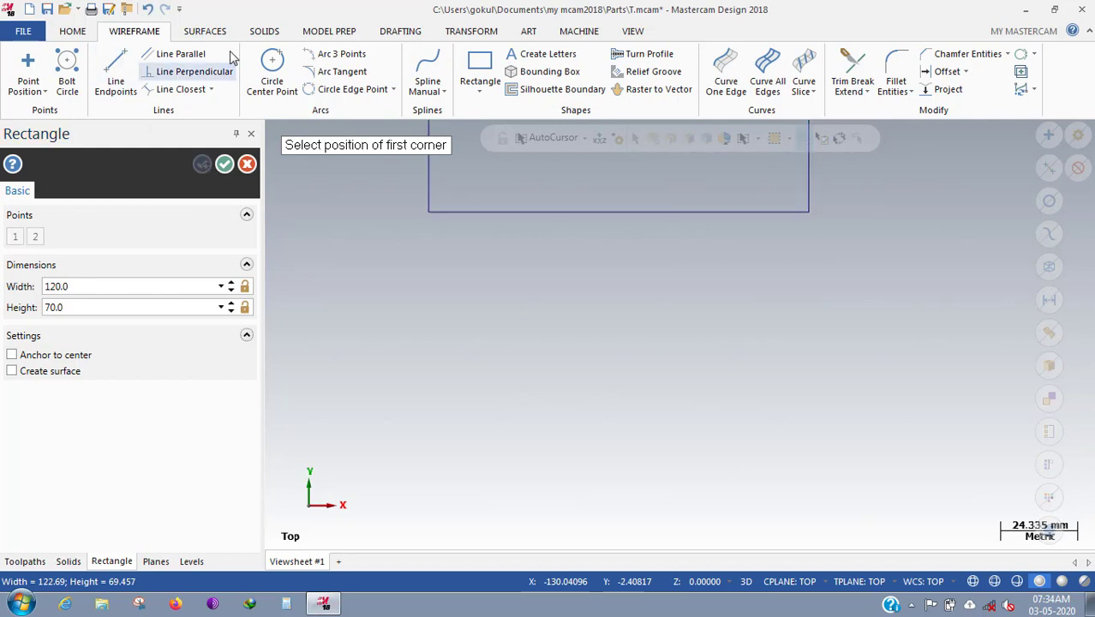
pyautogui.click(626, 31)
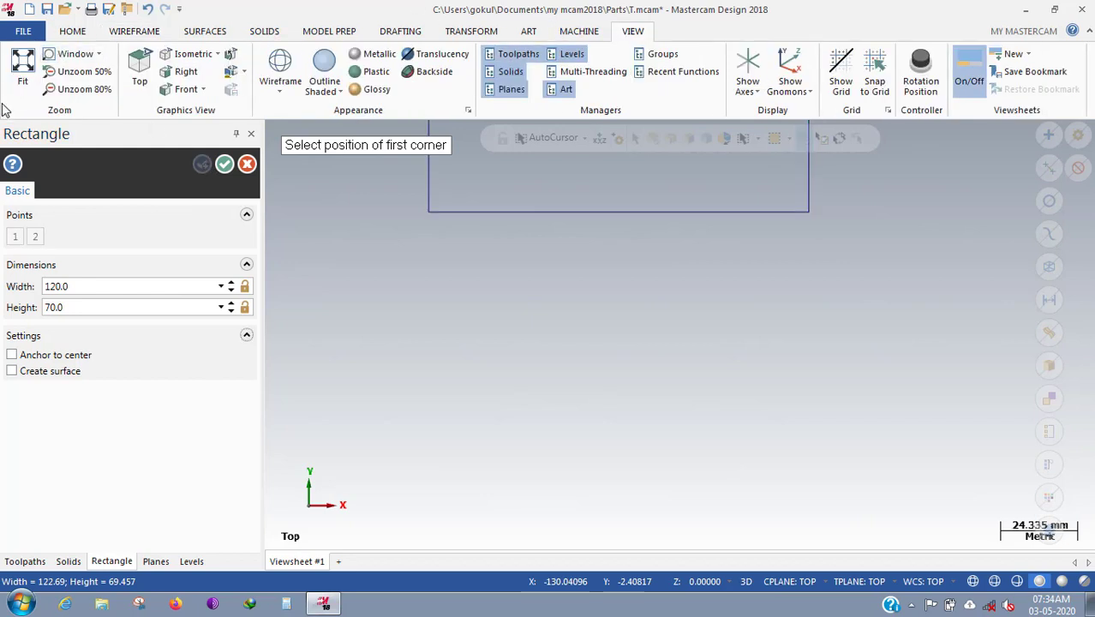
pyautogui.click(23, 68)
pyautogui.scroll(-1, 441, 299)
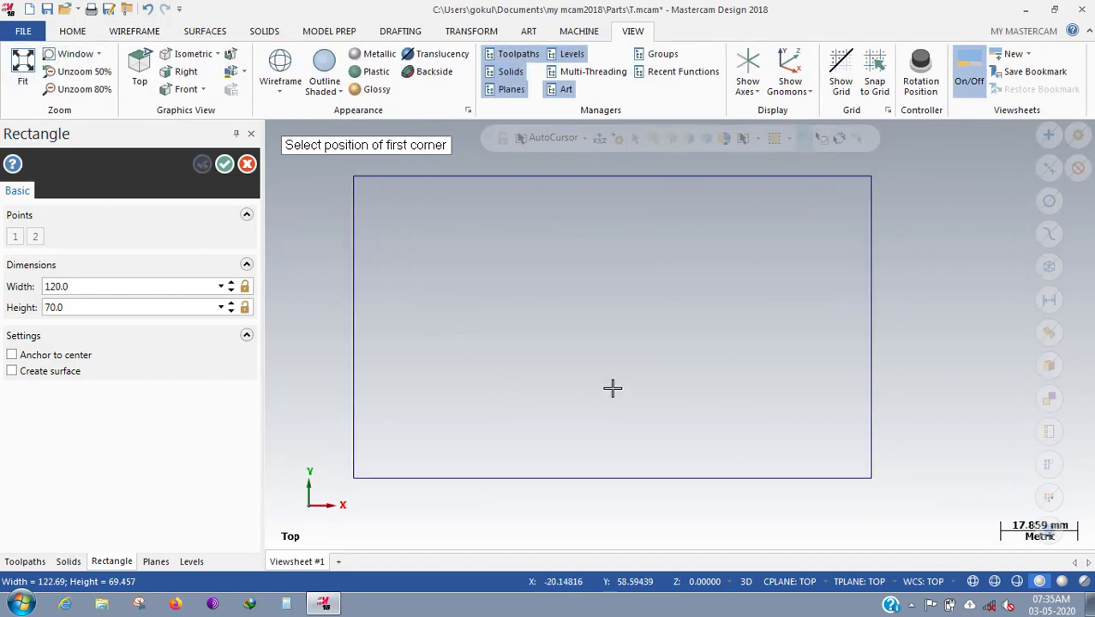
pyautogui.click(251, 133)
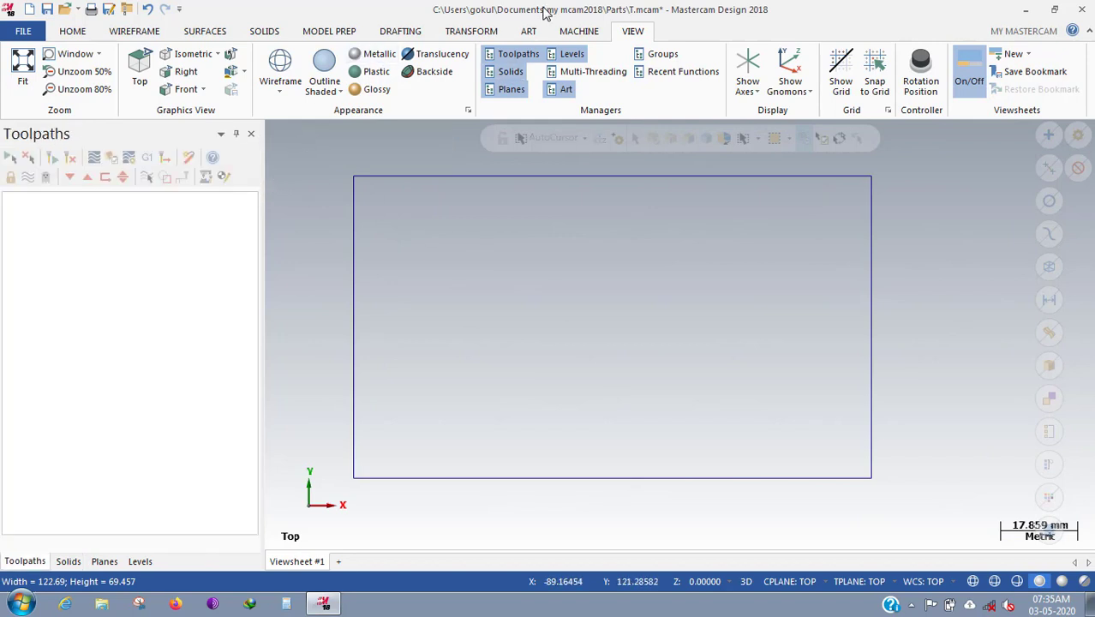
# Extrude the rectangle chain 50 mm downward as a new solid body.
pyautogui.click(264, 32)
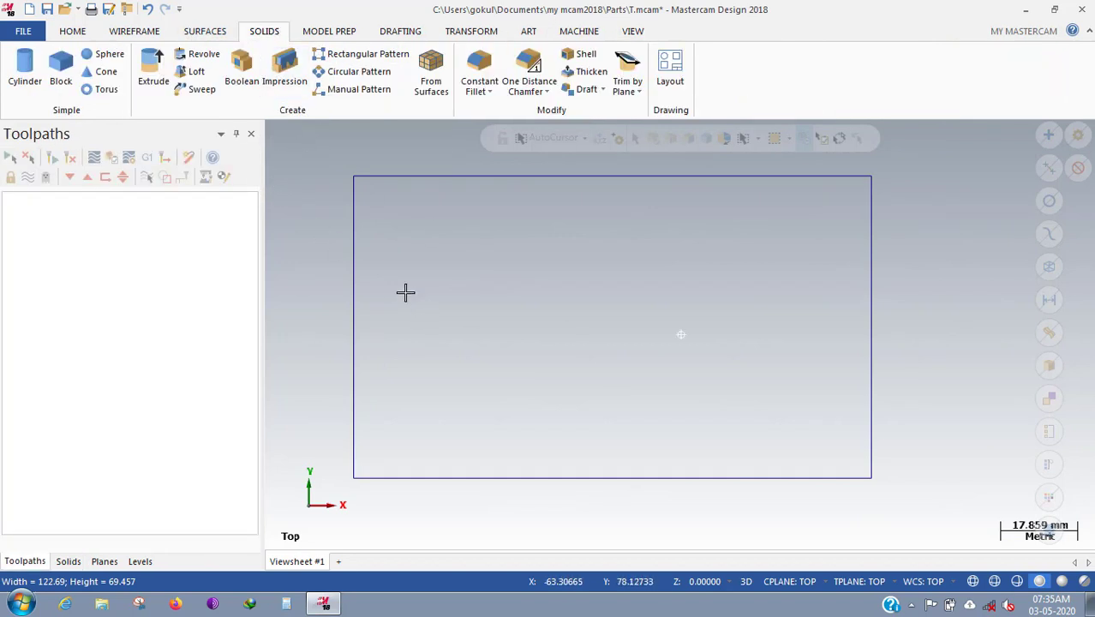
pyautogui.moveTo(406, 292); pyautogui.dragTo(428, 225, button='middle')
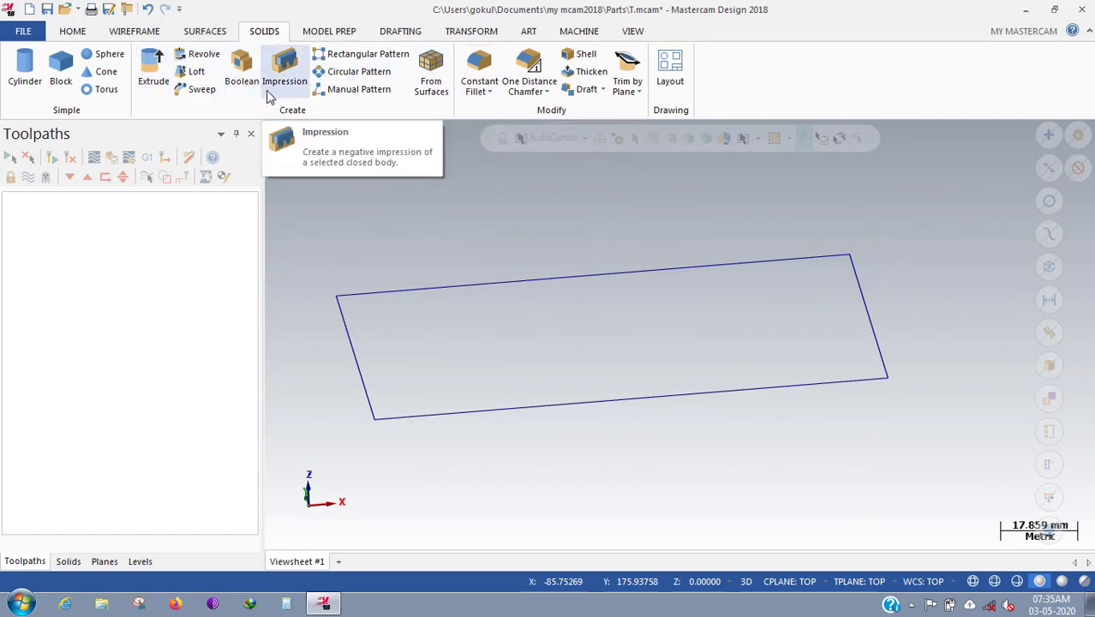
pyautogui.click(153, 73)
pyautogui.click(428, 289)
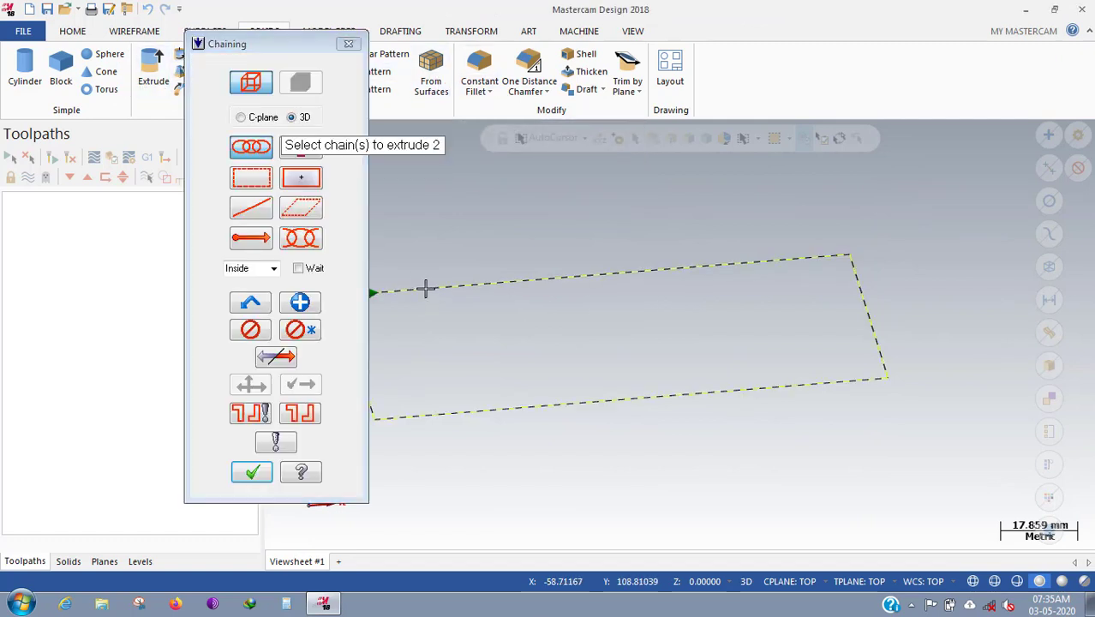
pyautogui.click(251, 473)
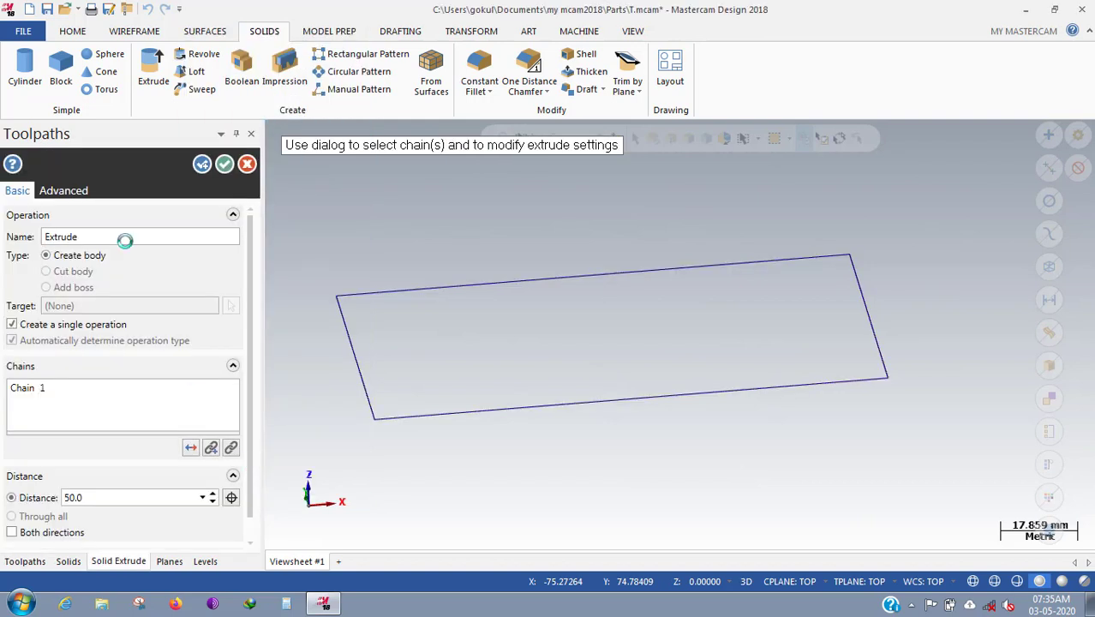
pyautogui.click(190, 448)
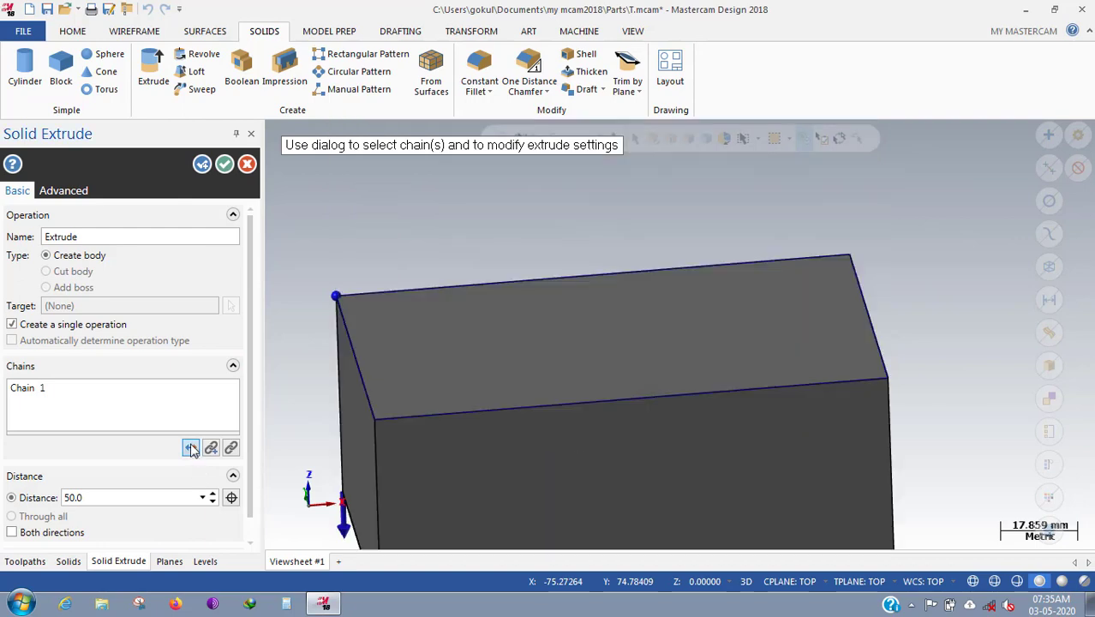
pyautogui.click(202, 166)
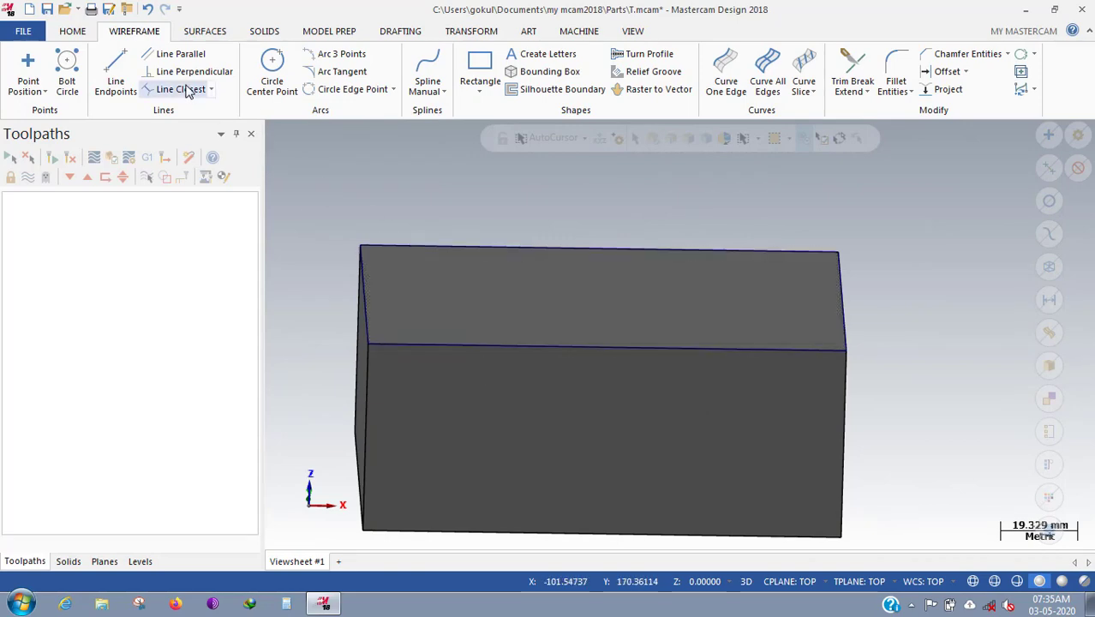
# Add a mill machine group using the GENERIC HAAS 3X MILL machine definition.
pyautogui.click(576, 32)
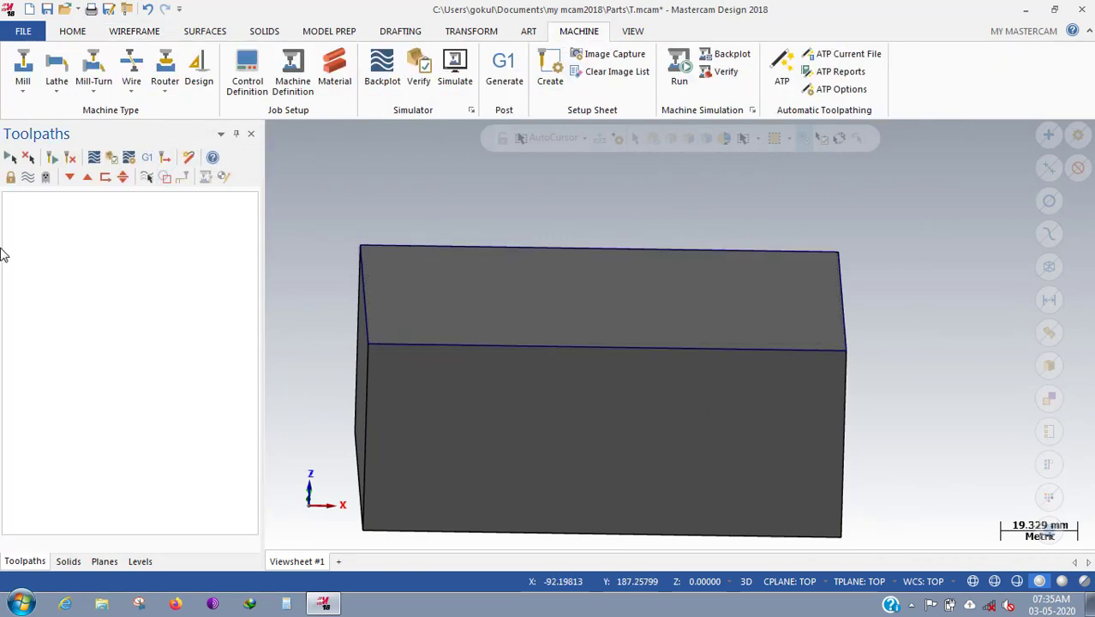
pyautogui.click(22, 84)
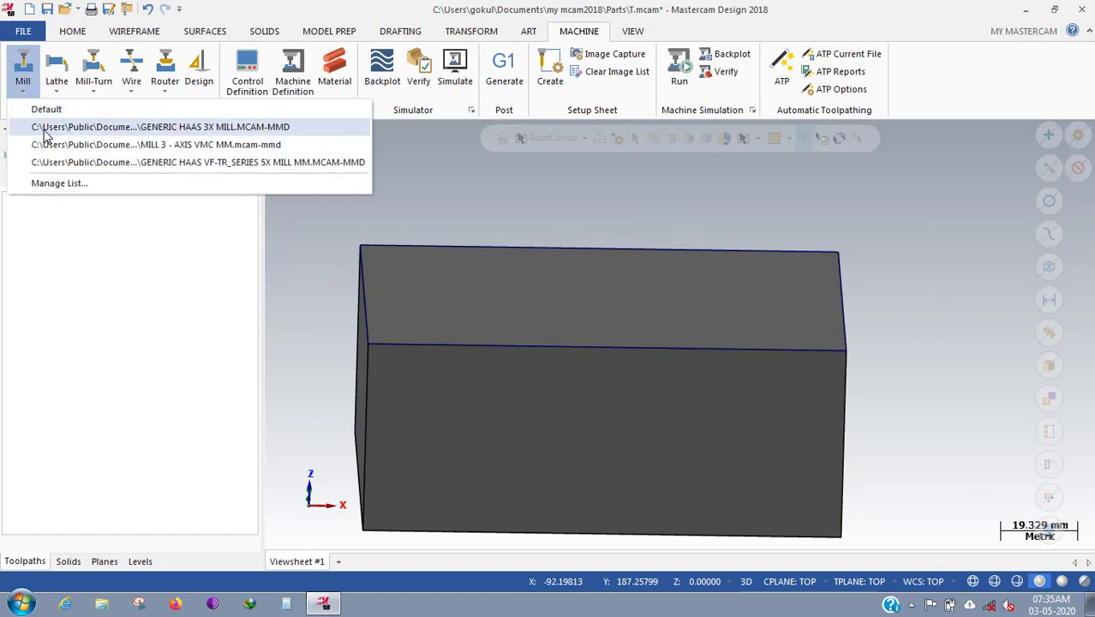
pyautogui.click(45, 144)
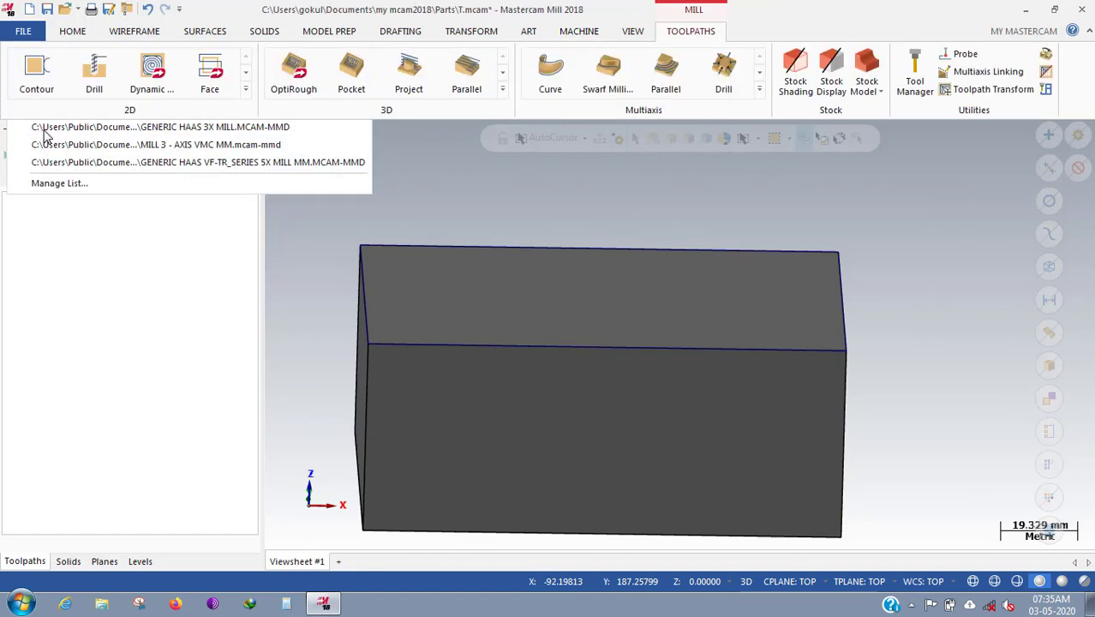
# Rename the machine group as facing in its file properties.
pyautogui.click(28, 213)
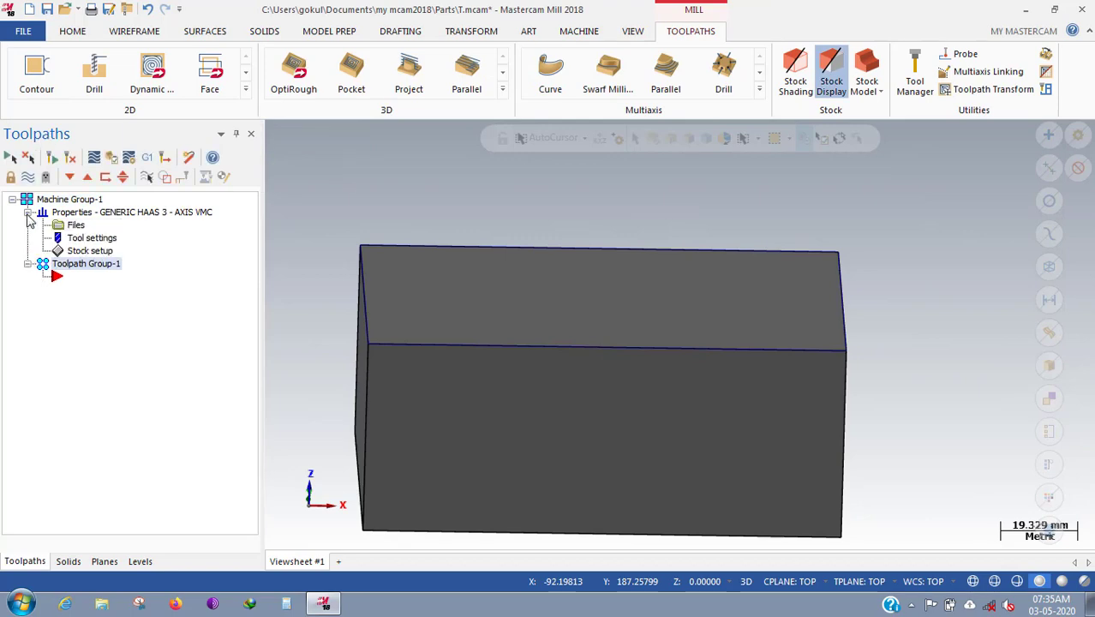
pyautogui.click(75, 226)
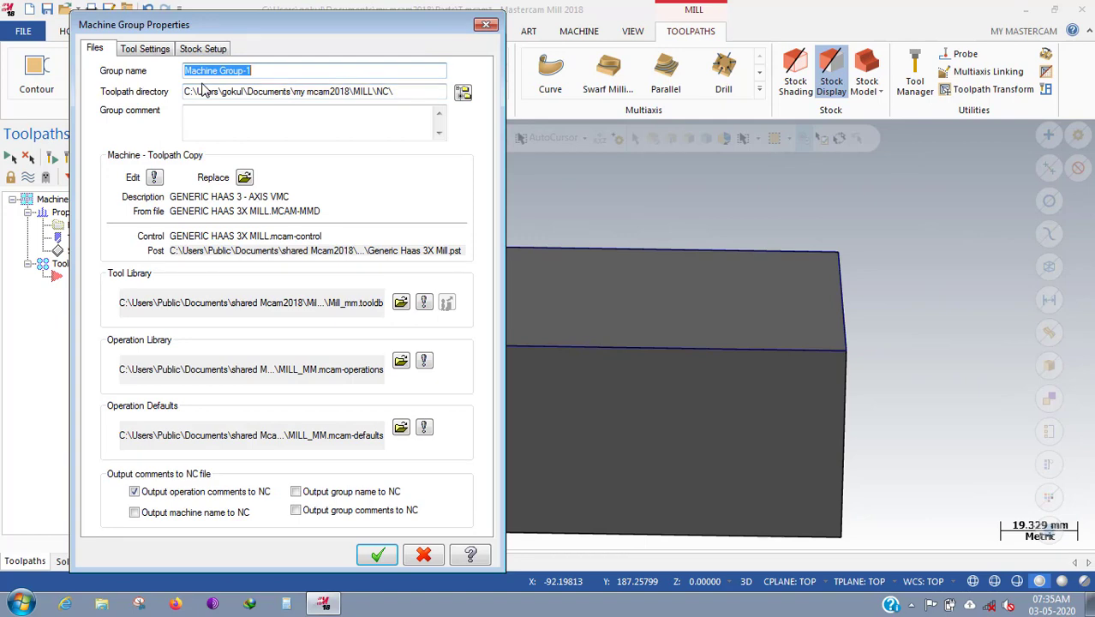
pyautogui.write('facing')
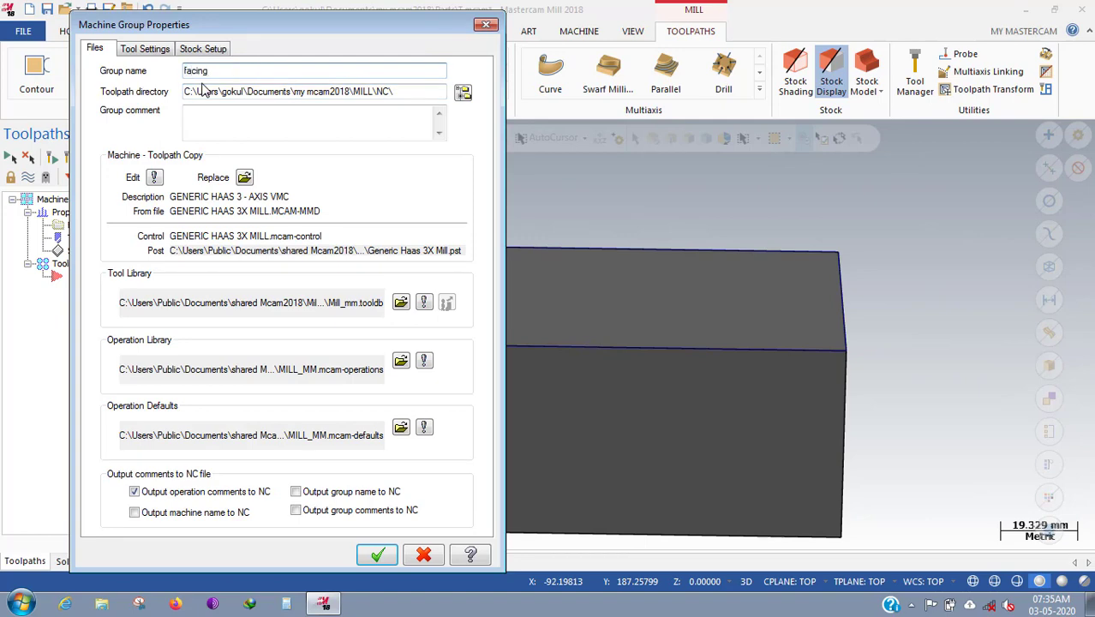
# Set the machine group's default program number to 2048 and calculate feeds from material.
pyautogui.click(150, 48)
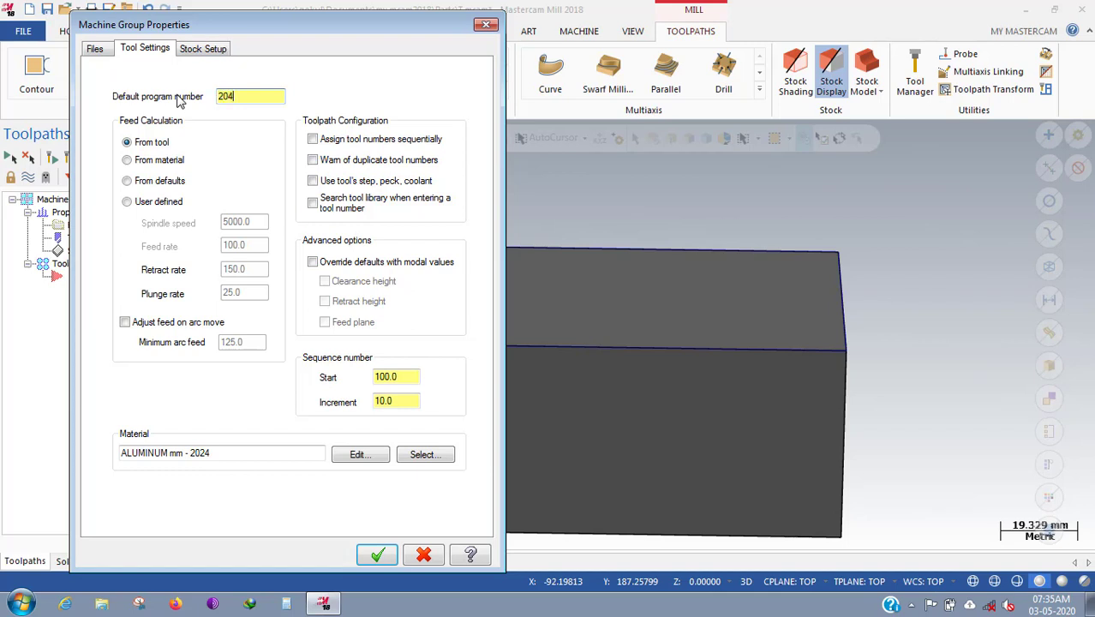
pyautogui.press('Tab')
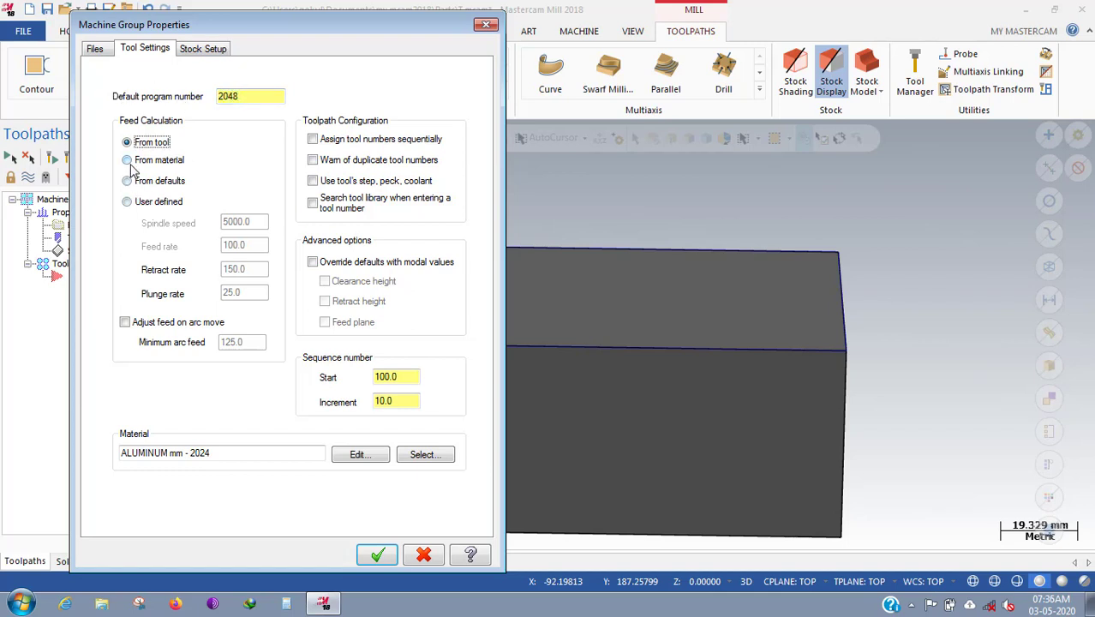
pyautogui.click(128, 161)
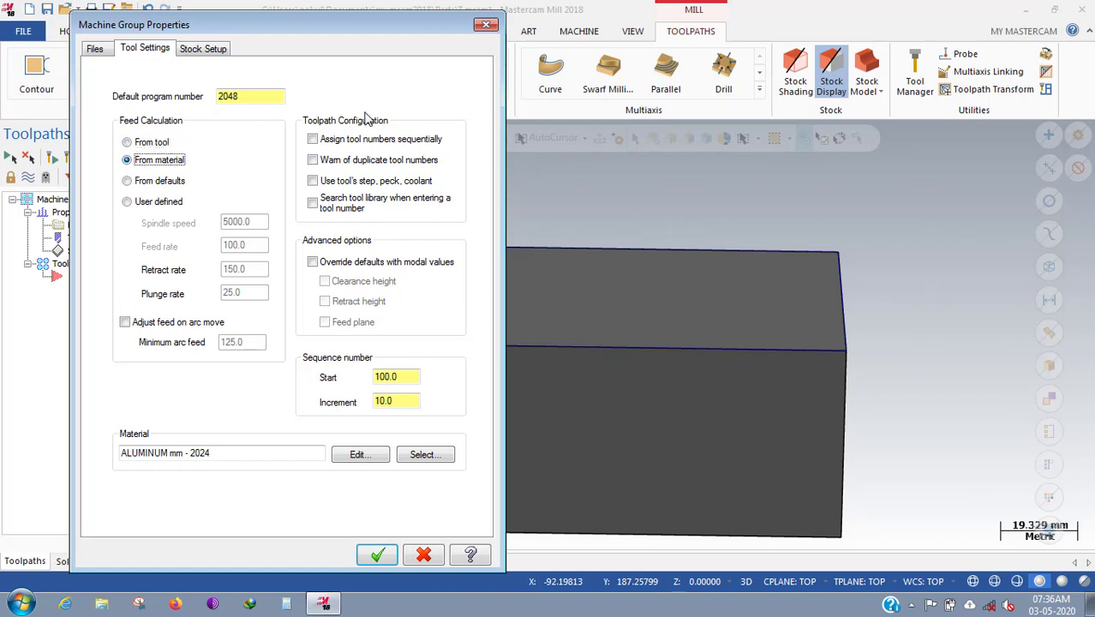
# Enable sequential tool numbers, duplicate tool number warnings, tool's step, peck and coolant, and tool library search when entering a tool number.
pyautogui.click(313, 139)
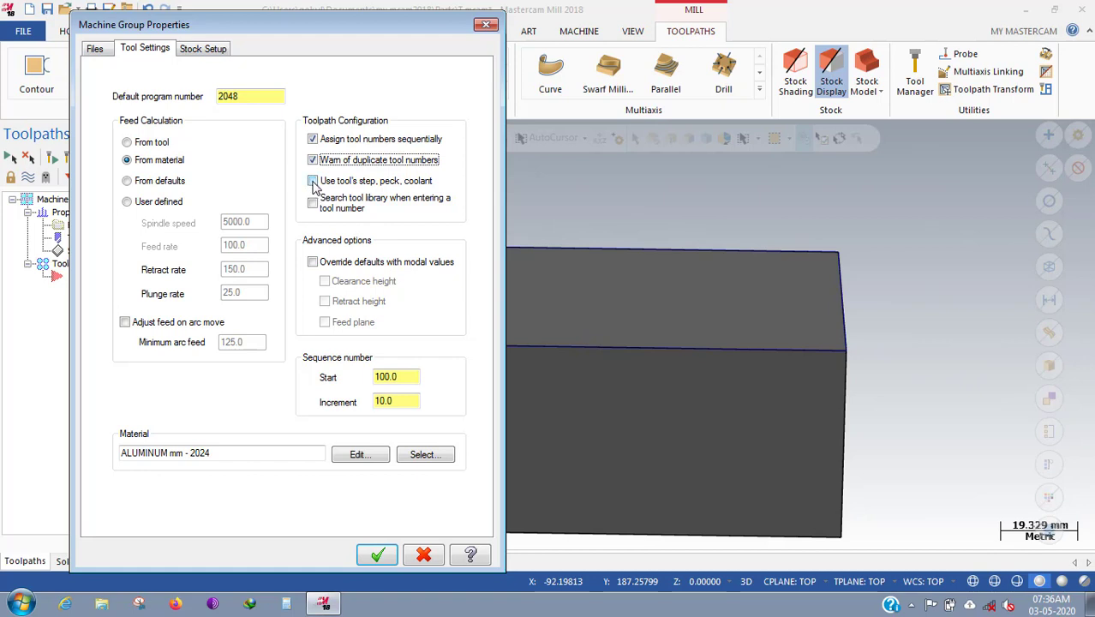
pyautogui.click(312, 181)
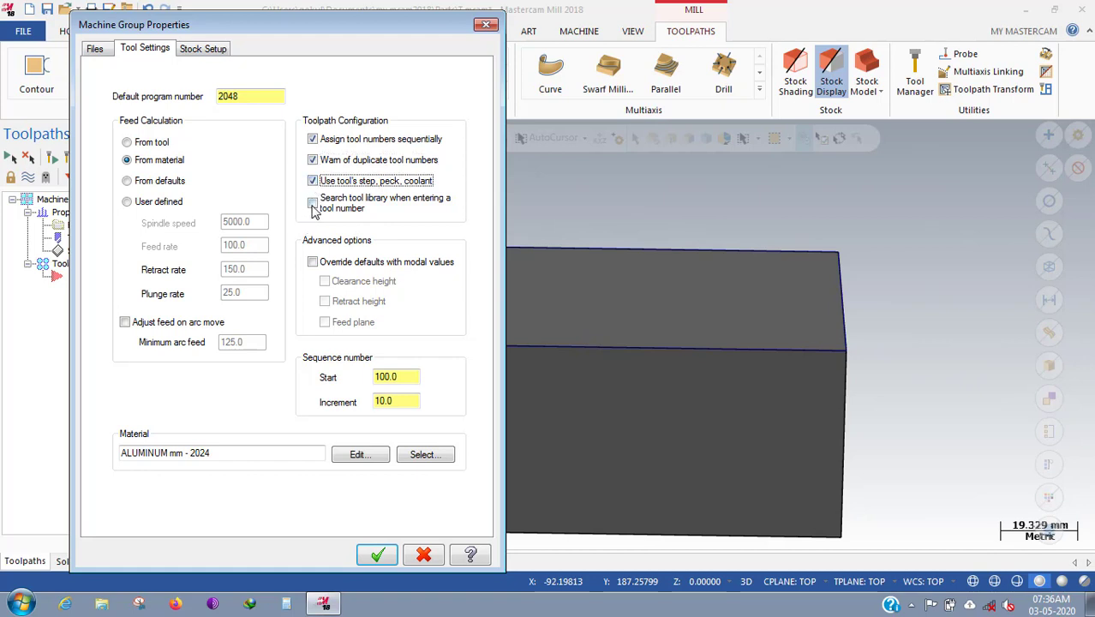
pyautogui.click(313, 205)
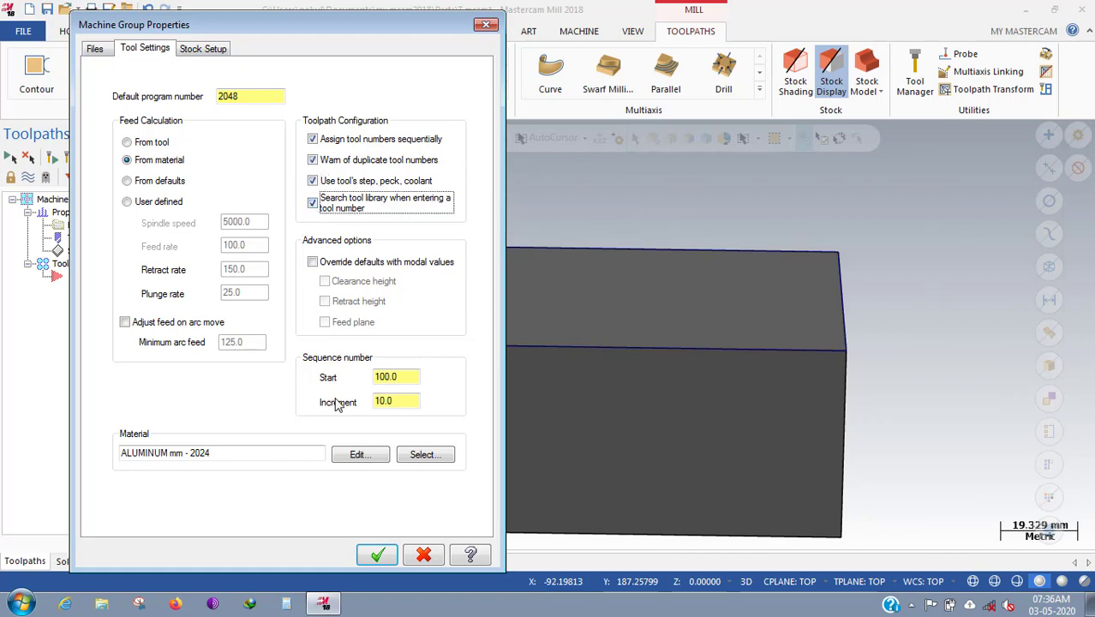
# Set the sequence number start to 1 and its increment to 1.
pyautogui.moveTo(378, 377); pyautogui.dragTo(423, 390)
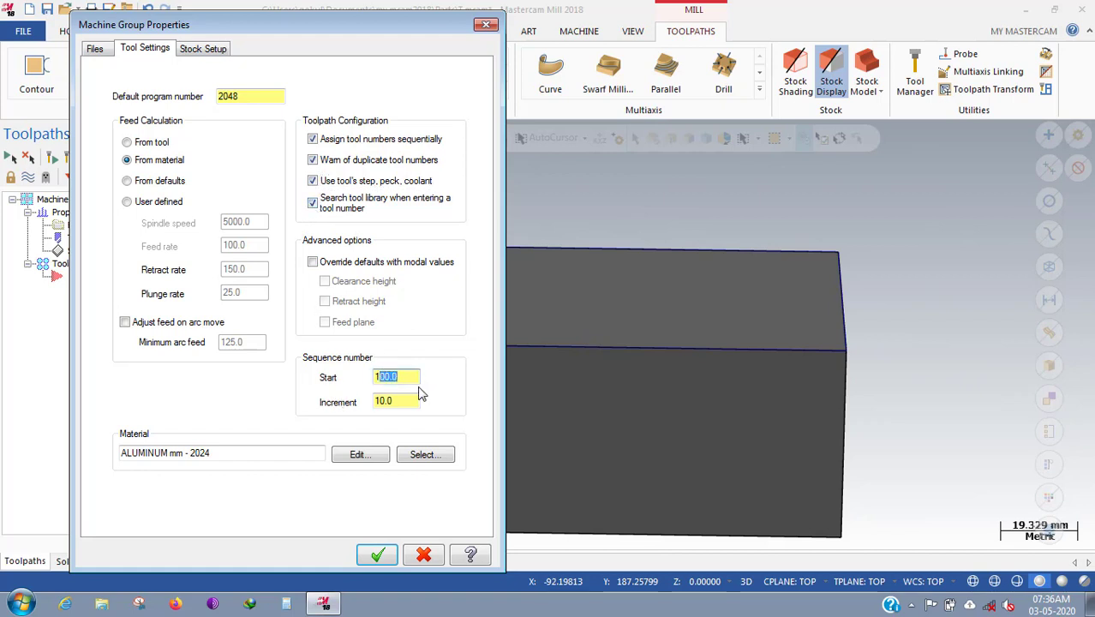
pyautogui.press('Delete')
pyautogui.press('Tab')
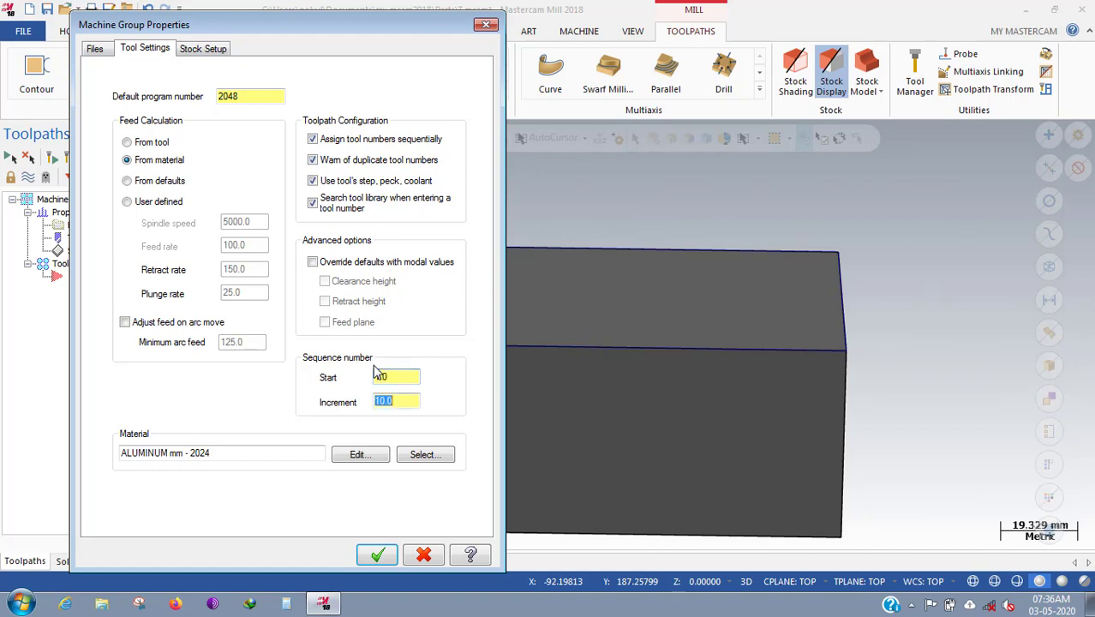
pyautogui.write('1')
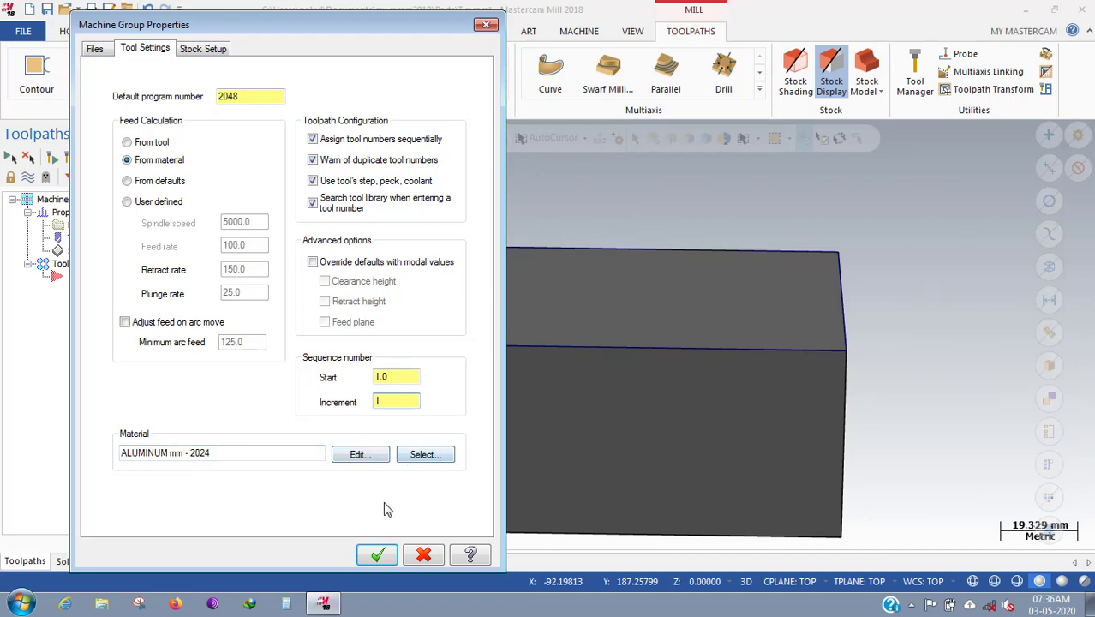
# Size the rectangular stock from all solids and set its Z height to 55 mm.
pyautogui.click(204, 50)
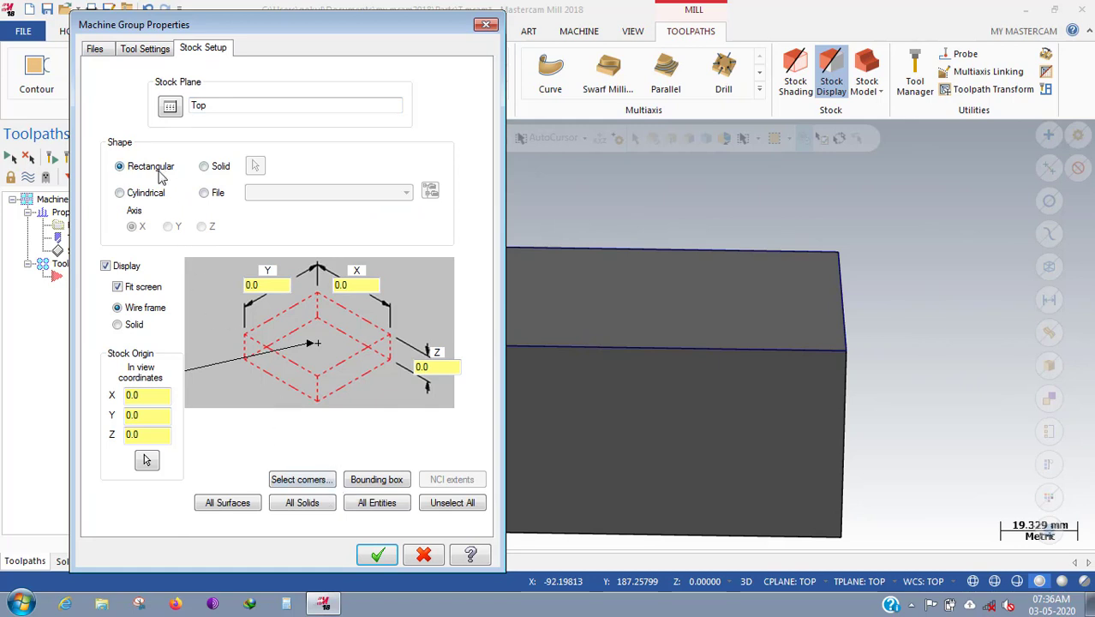
pyautogui.click(290, 510)
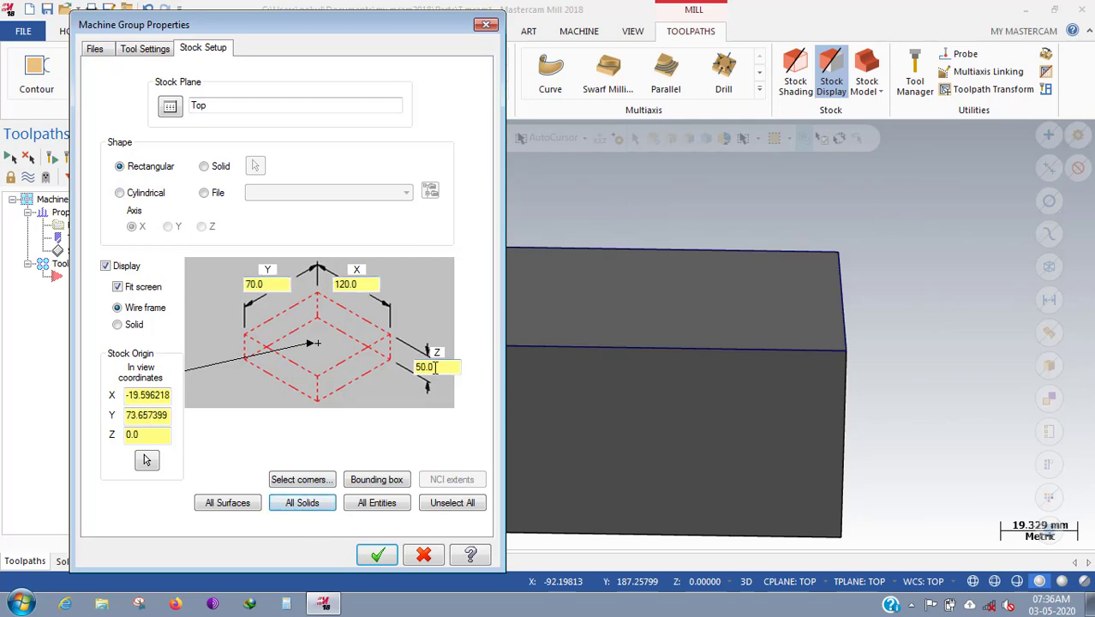
pyautogui.moveTo(422, 365); pyautogui.dragTo(449, 379)
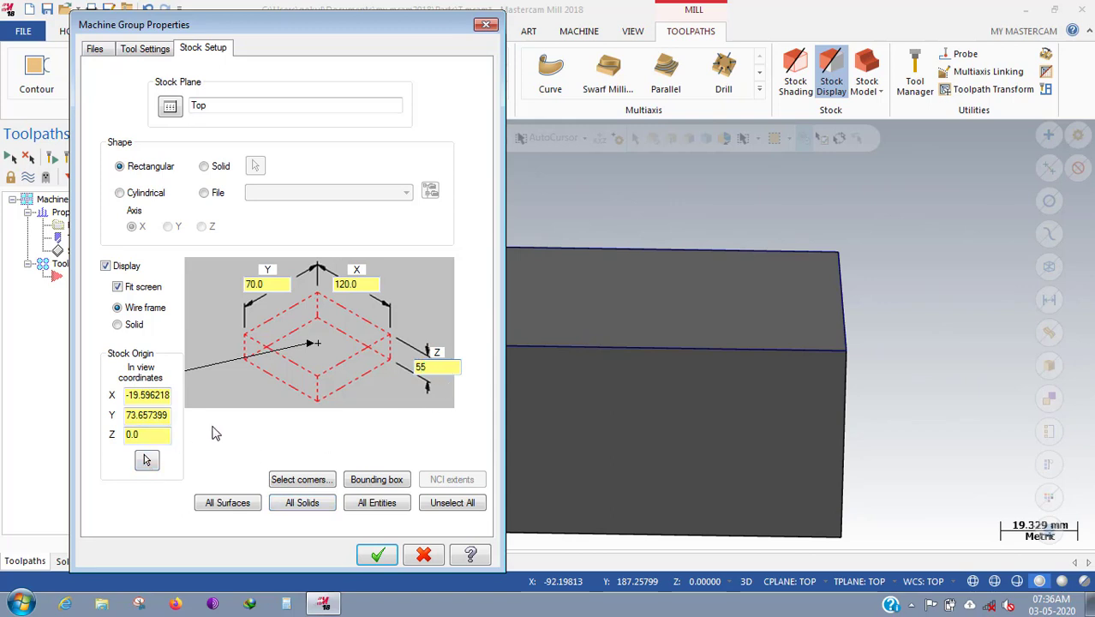
# Set the stock's Z height to 52 mm and accept the machine group properties.
pyautogui.press('Tab')
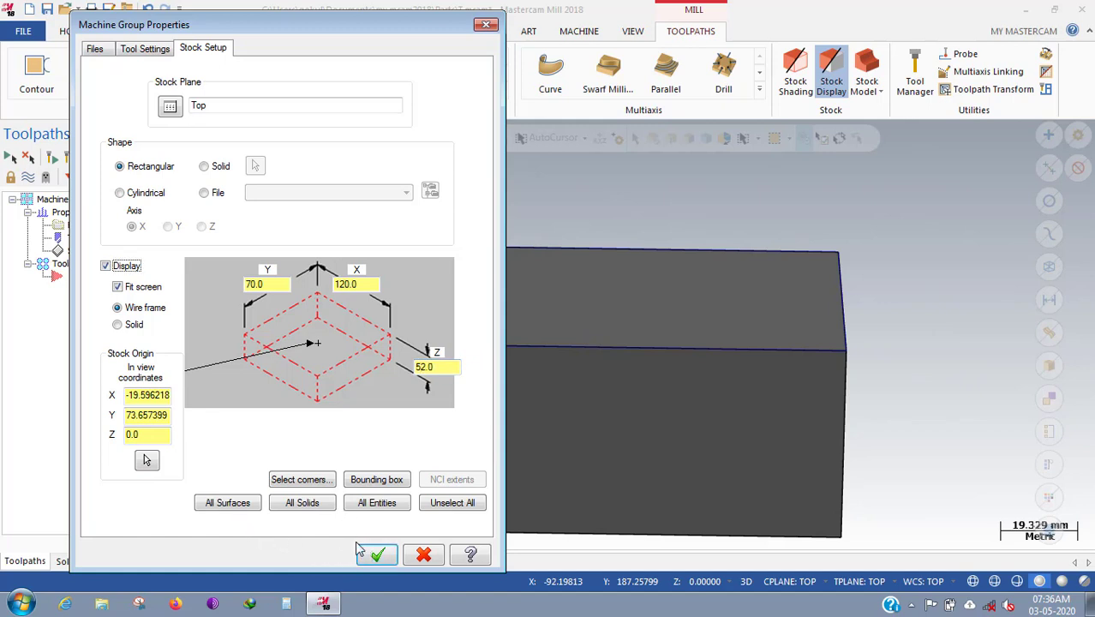
pyautogui.click(367, 480)
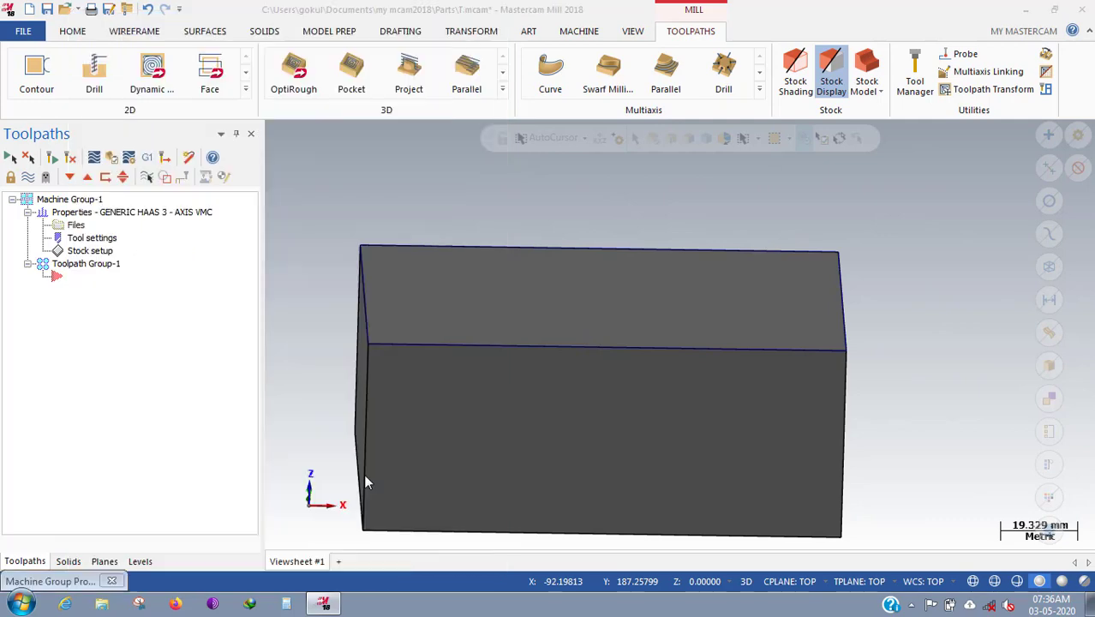
pyautogui.click(366, 345)
pyautogui.press('Return')
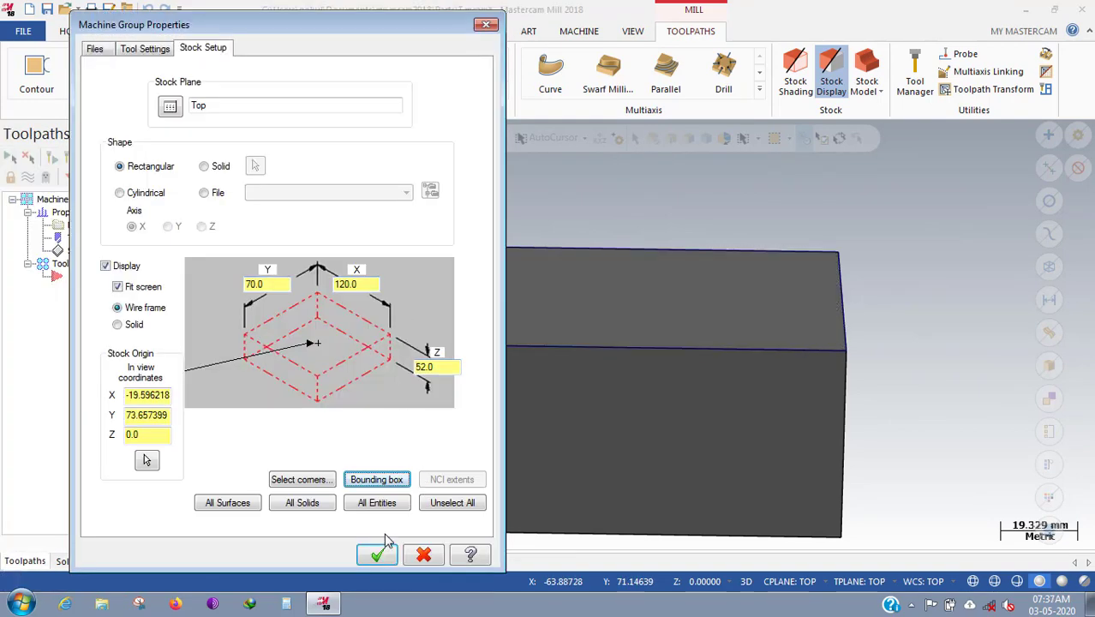
pyautogui.click(378, 554)
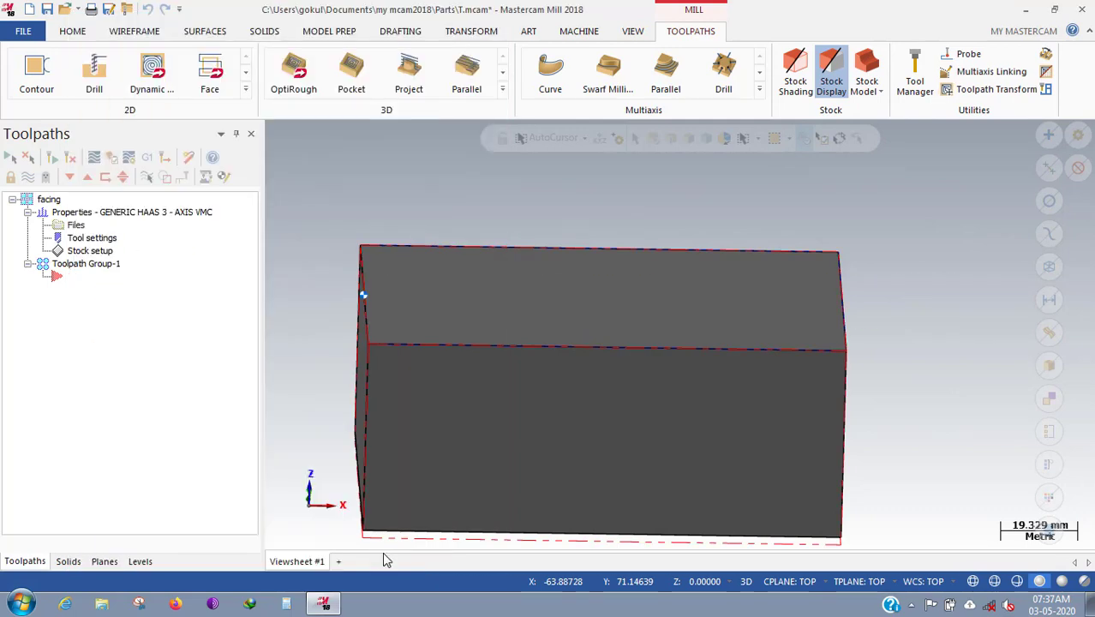
# Start a 2D Face toolpath in the facing machine group.
pyautogui.moveTo(645, 334); pyautogui.dragTo(508, 382, button='middle')
pyautogui.scroll(2, 524, 393)
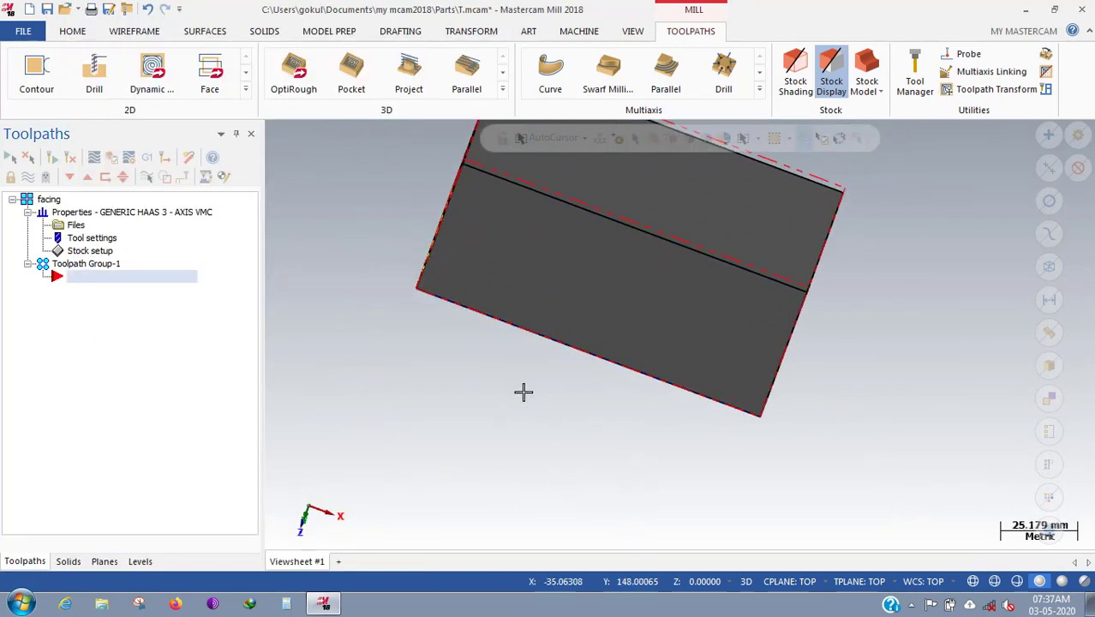
pyautogui.hotkey('alt', '1')
pyautogui.scroll(-2, 557, 420)
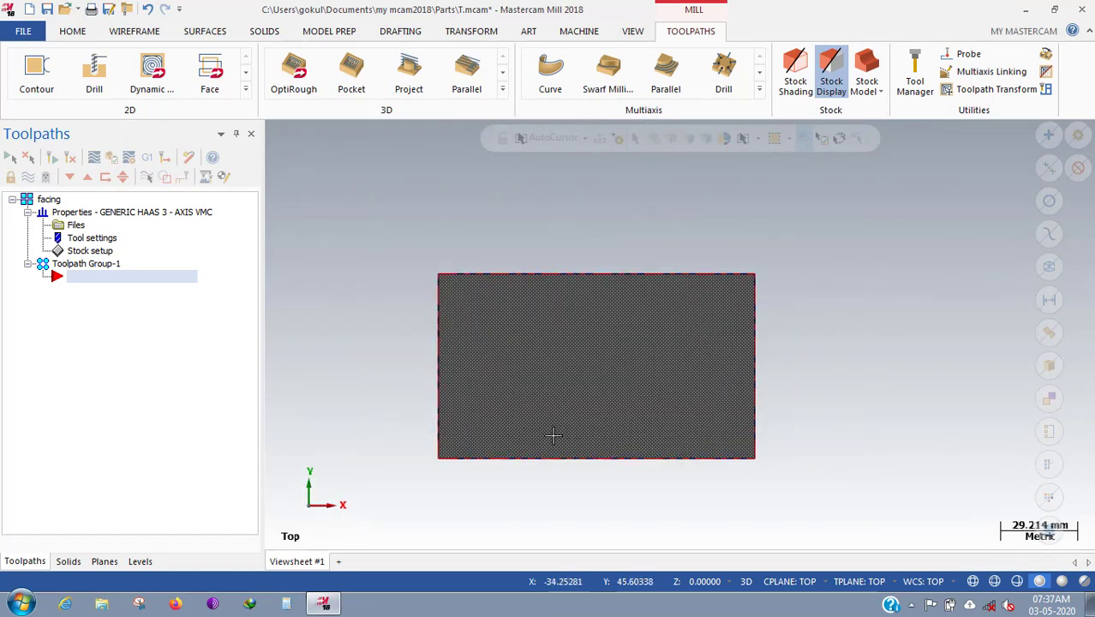
pyautogui.moveTo(553, 435); pyautogui.dragTo(539, 389, button='middle')
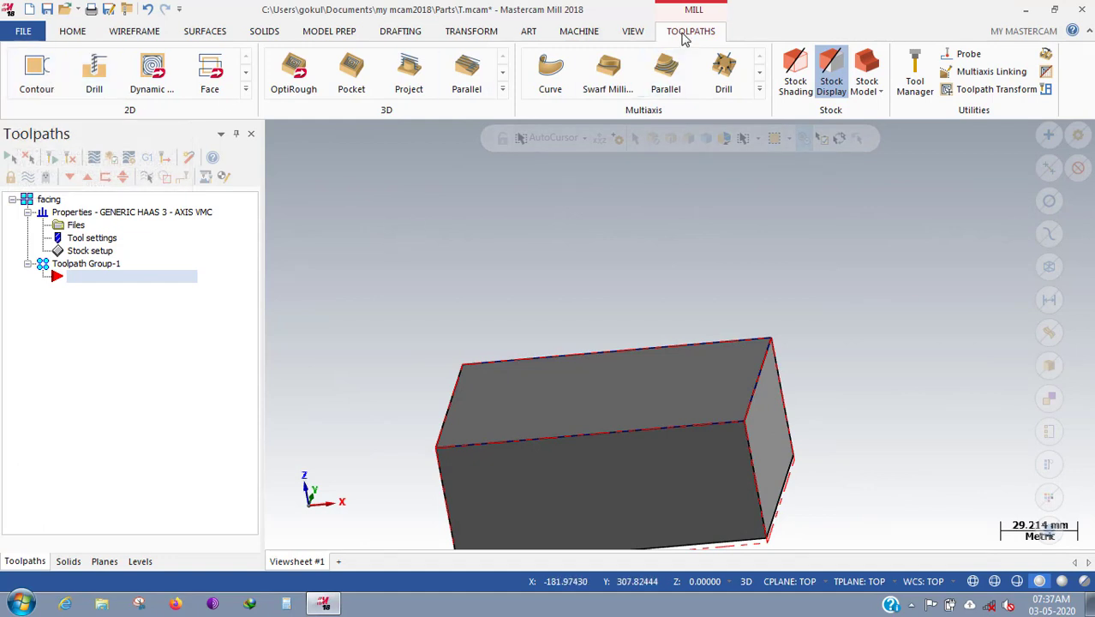
pyautogui.click(246, 91)
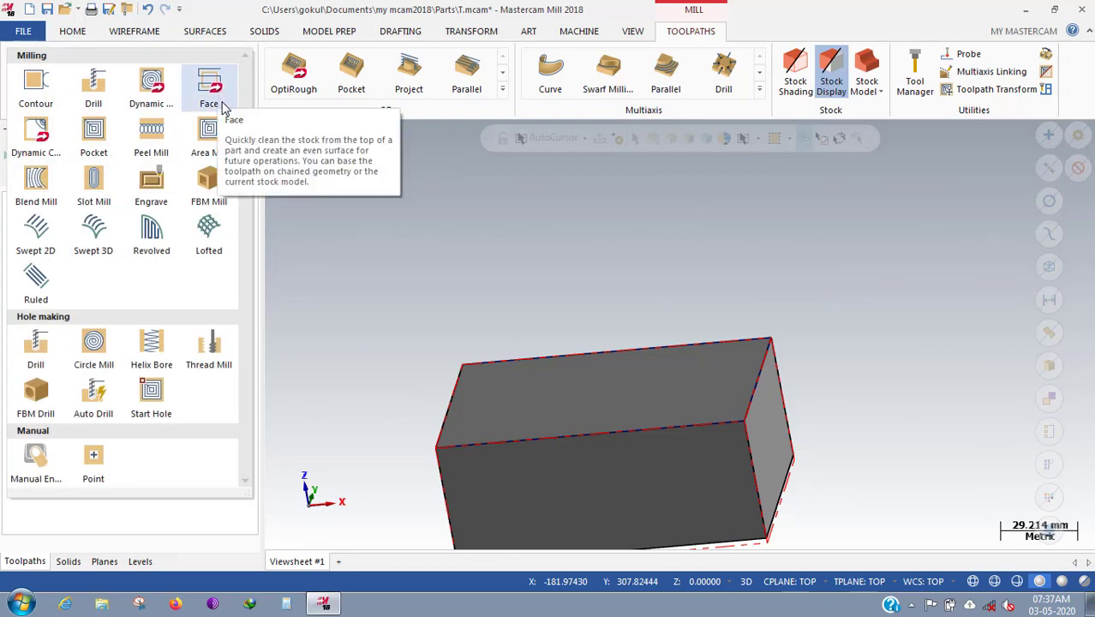
pyautogui.click(209, 90)
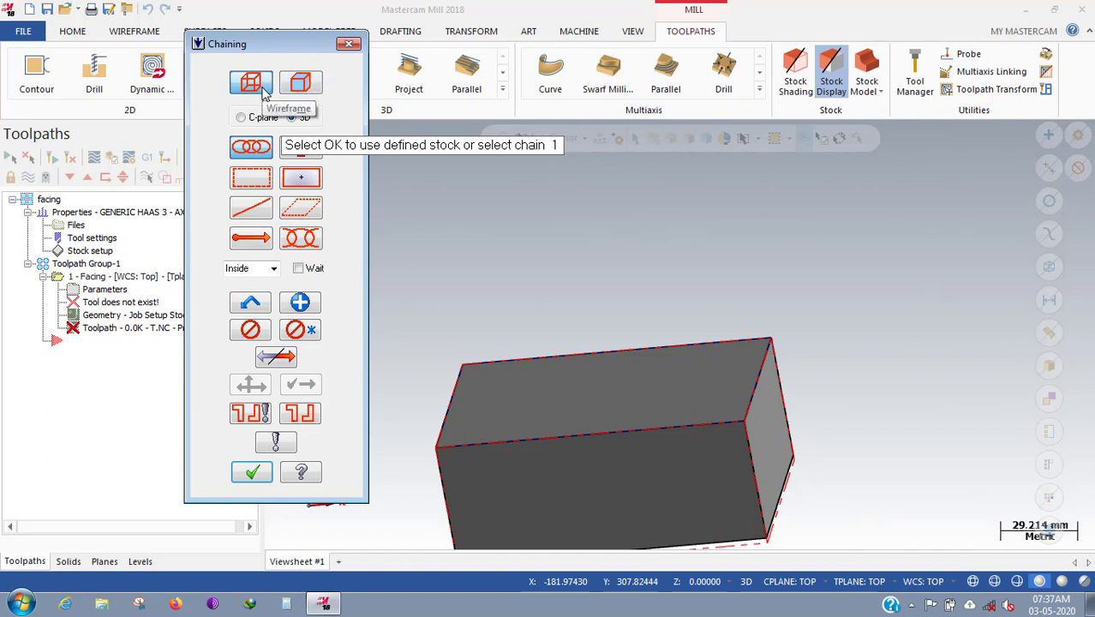
# Try chaining the full outline of the block's top face, and clear all selected chains.
pyautogui.click(464, 387)
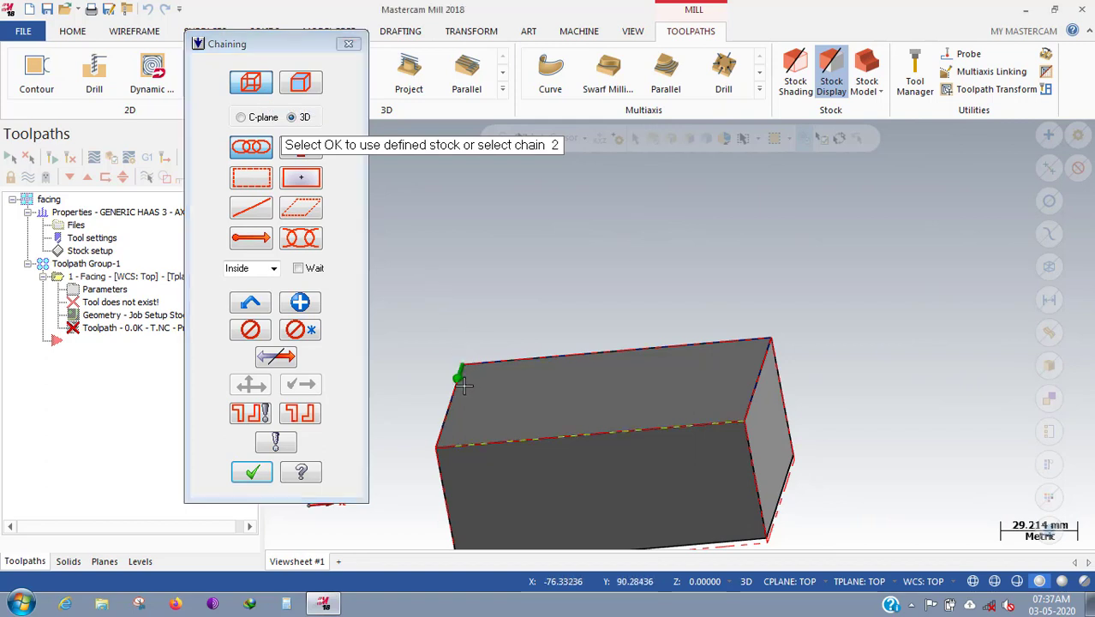
pyautogui.hotkey('alt', '1')
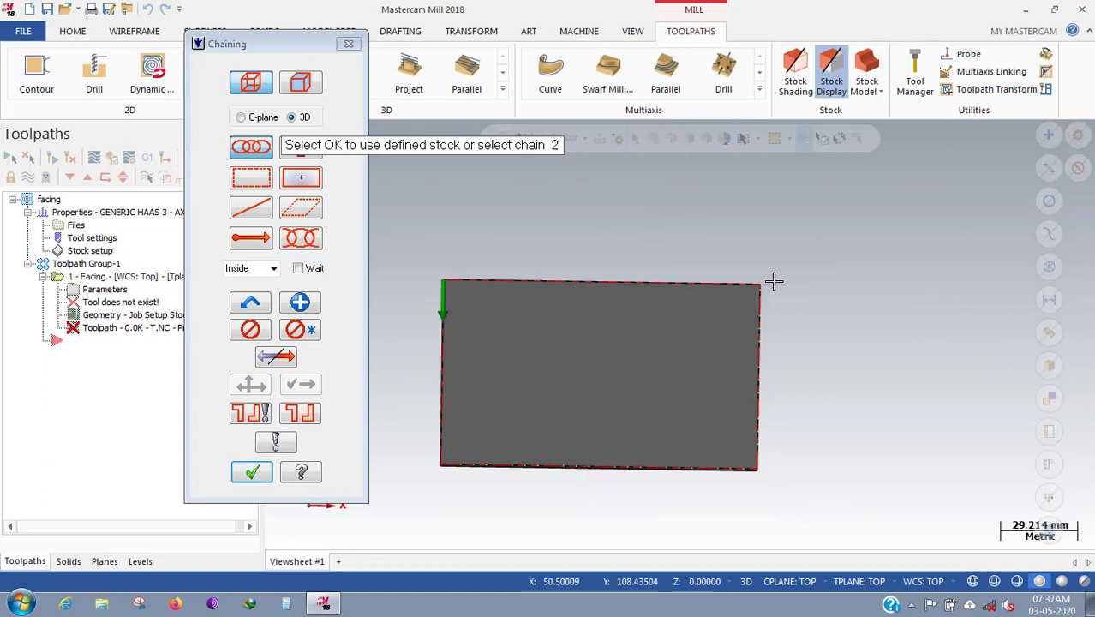
pyautogui.click(252, 150)
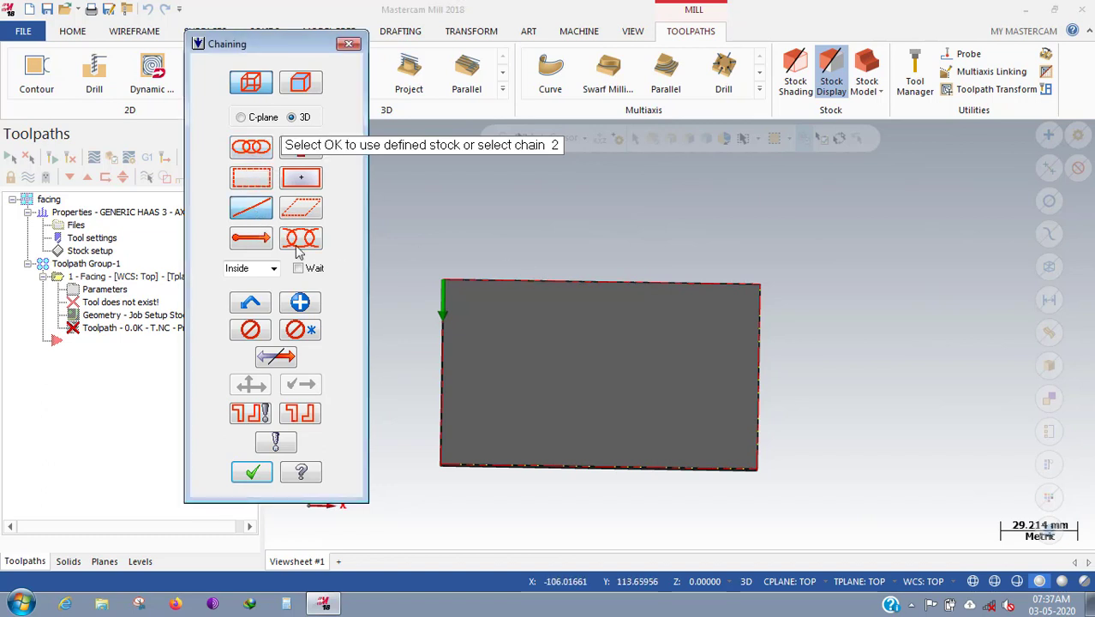
pyautogui.click(300, 330)
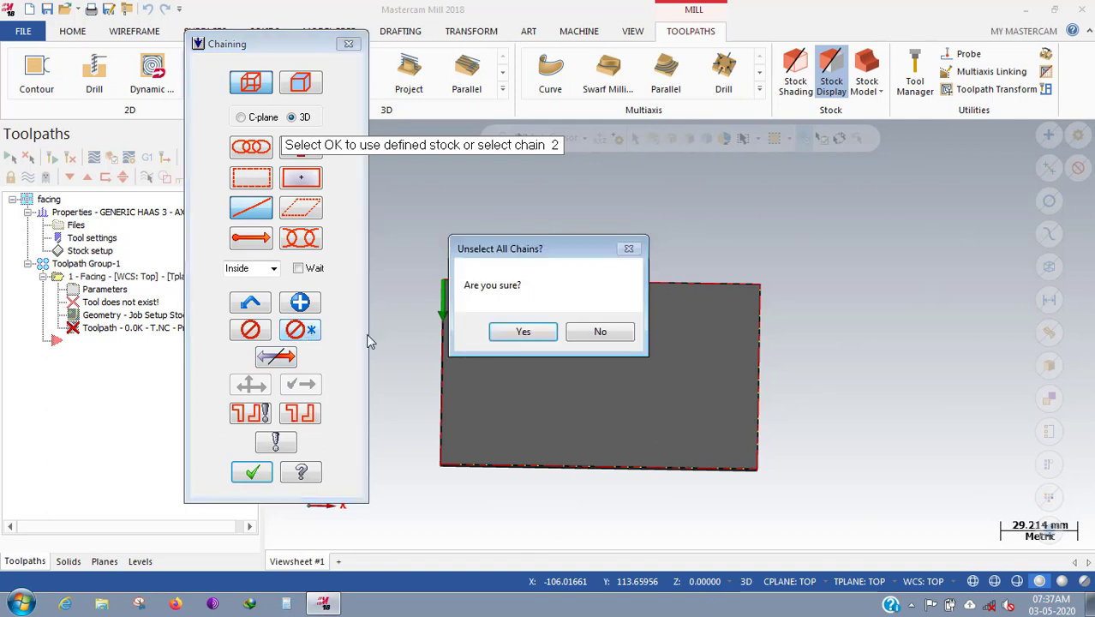
pyautogui.click(530, 331)
# Try a single-entity chain on the back edge of the top face, and clear all selected chains.
pyautogui.scroll(2, 513, 330)
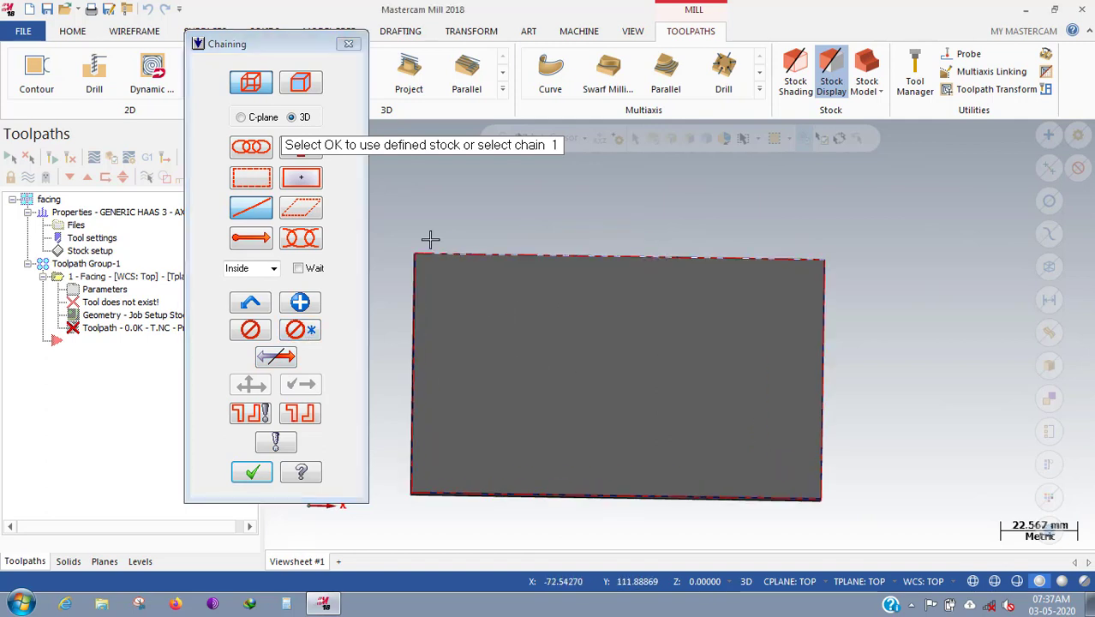
pyautogui.click(463, 257)
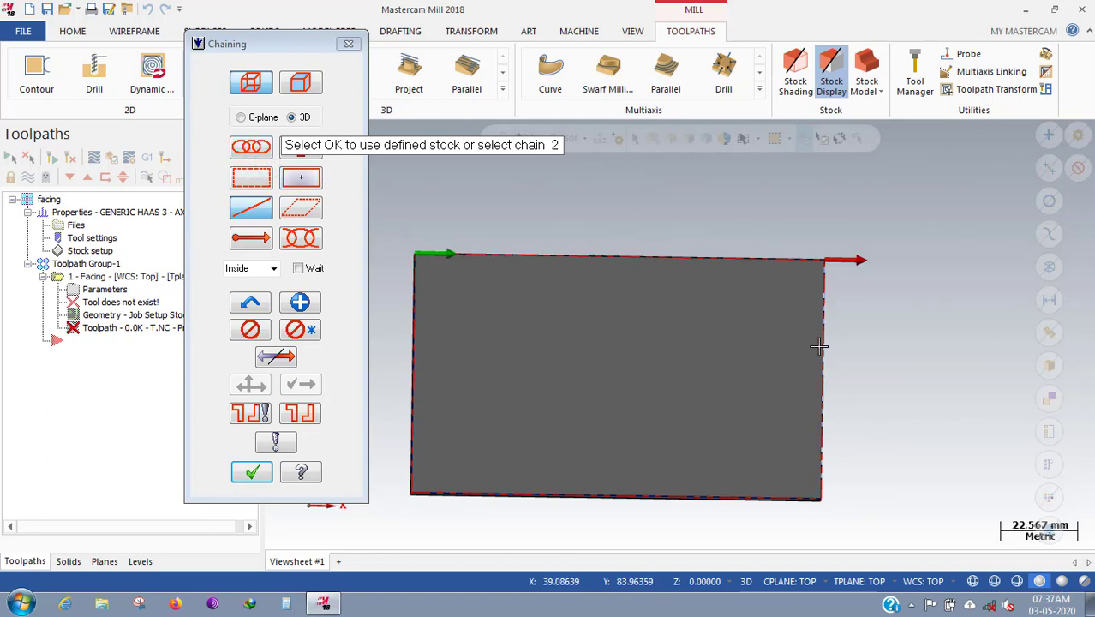
pyautogui.click(259, 151)
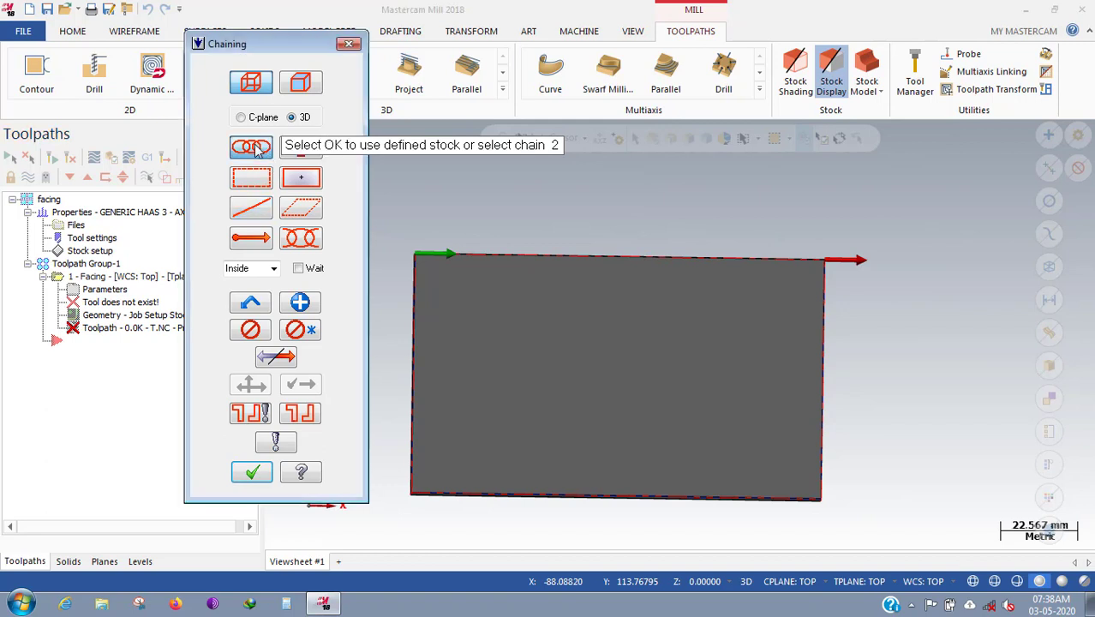
pyautogui.click(300, 329)
pyautogui.click(551, 330)
# Chain the closed outline of the block's top face and choose Facing as the toolpath type.
pyautogui.click(526, 255)
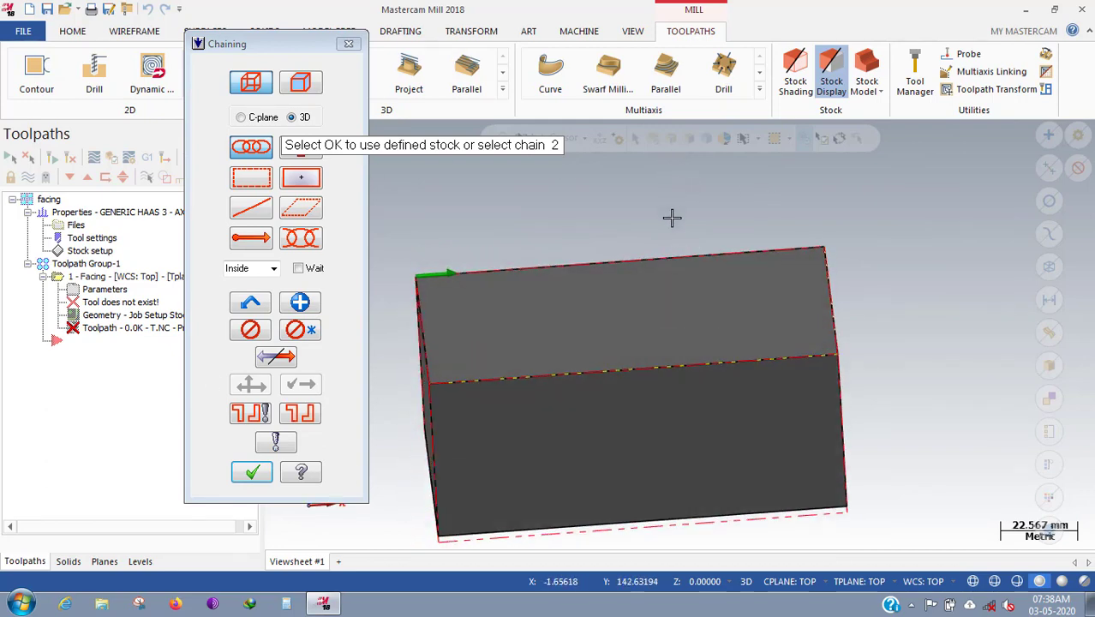
pyautogui.click(254, 482)
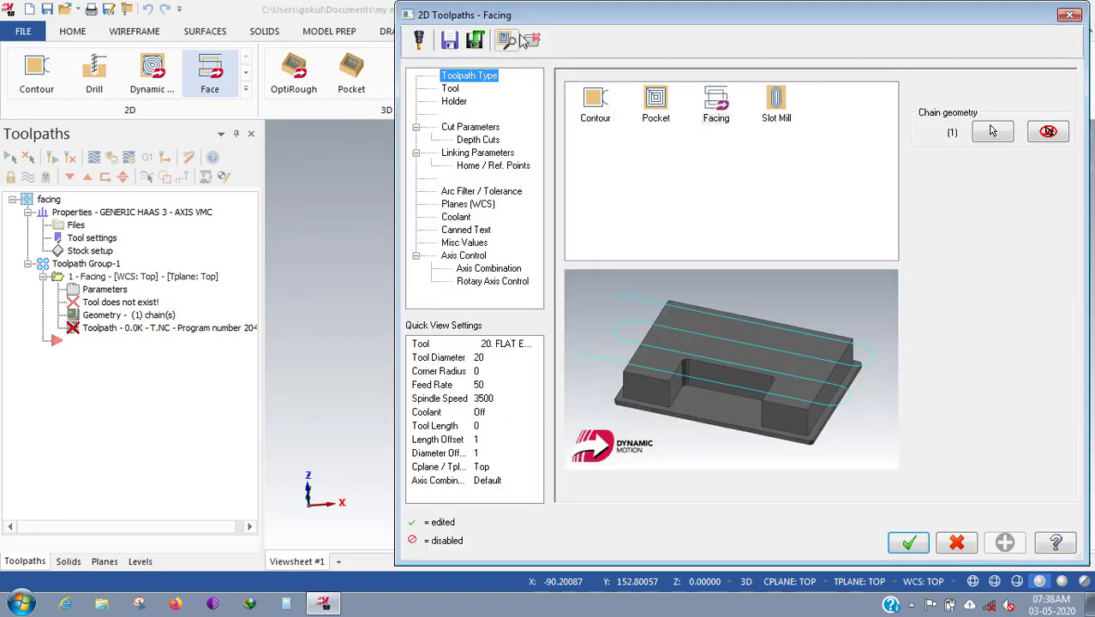
pyautogui.moveTo(521, 17); pyautogui.dragTo(359, 26)
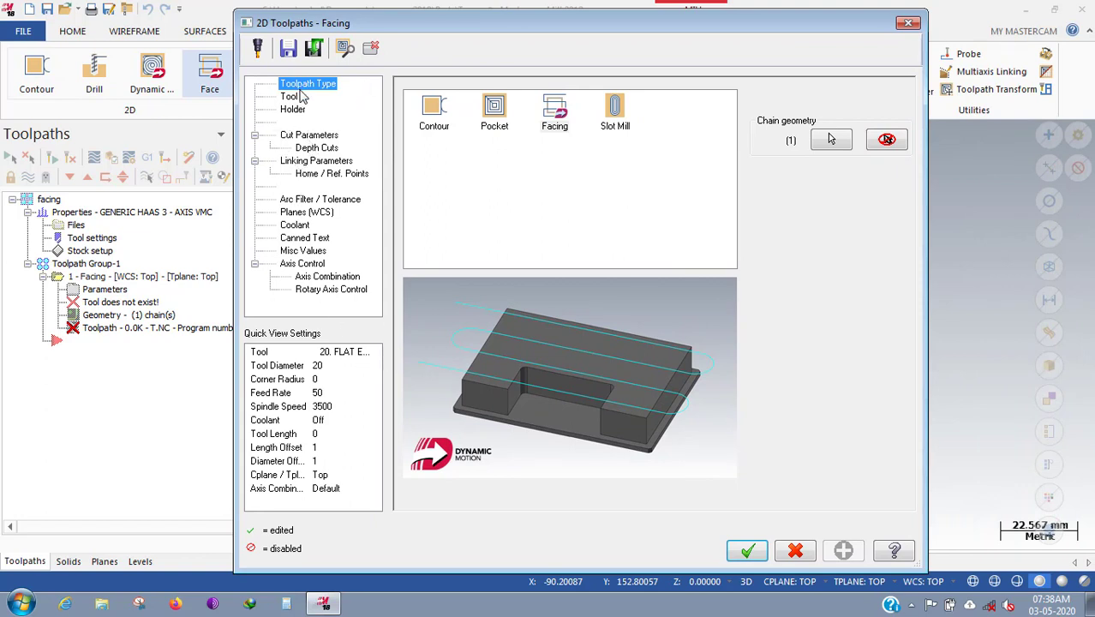
pyautogui.click(555, 127)
# Assign the 55 mm FACE MILL - 55/63 from the tool library to the facing toolpath.
pyautogui.click(295, 97)
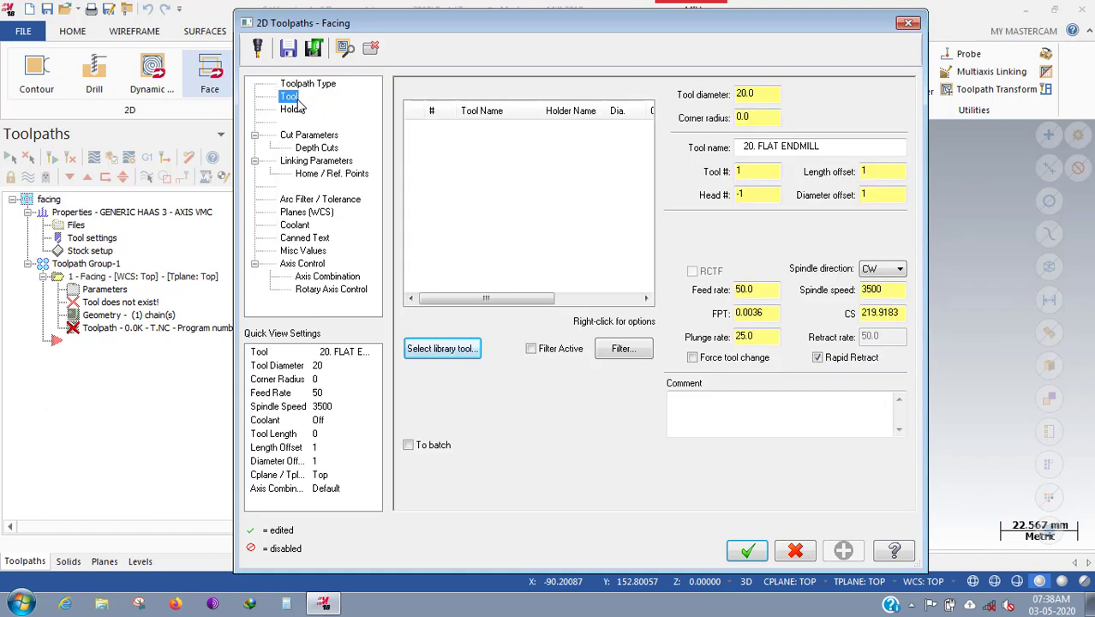
pyautogui.click(459, 349)
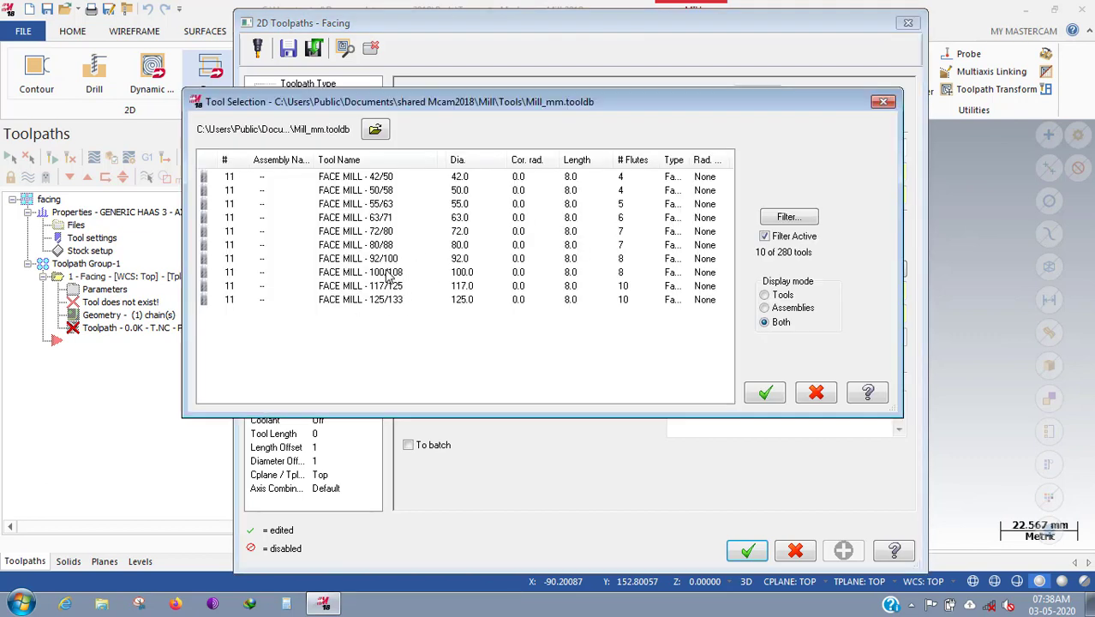
pyautogui.click(463, 205)
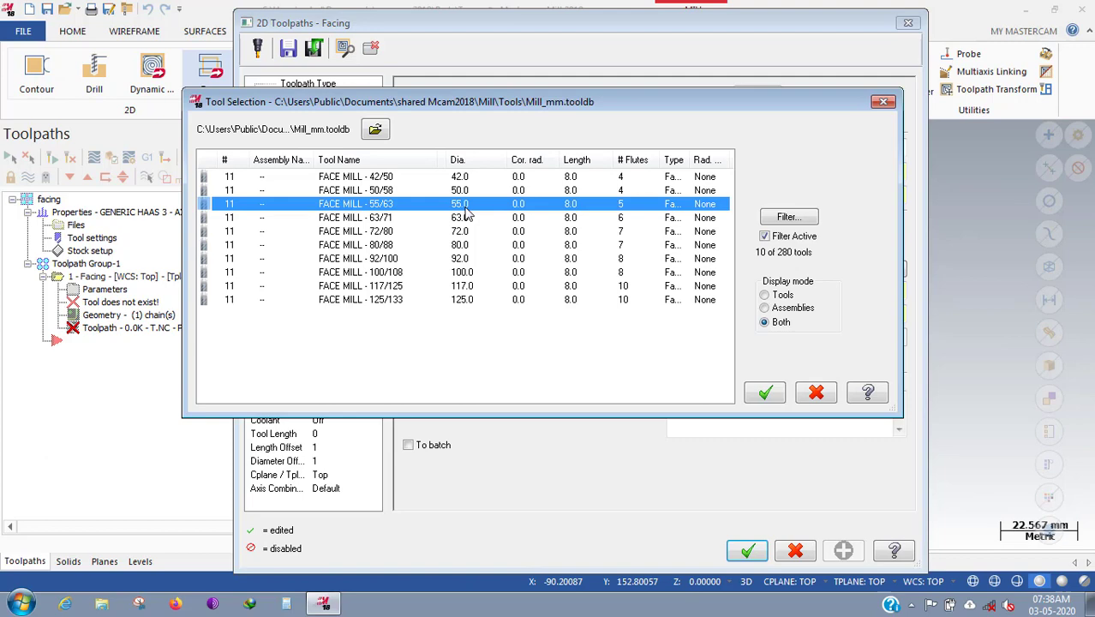
pyautogui.click(766, 394)
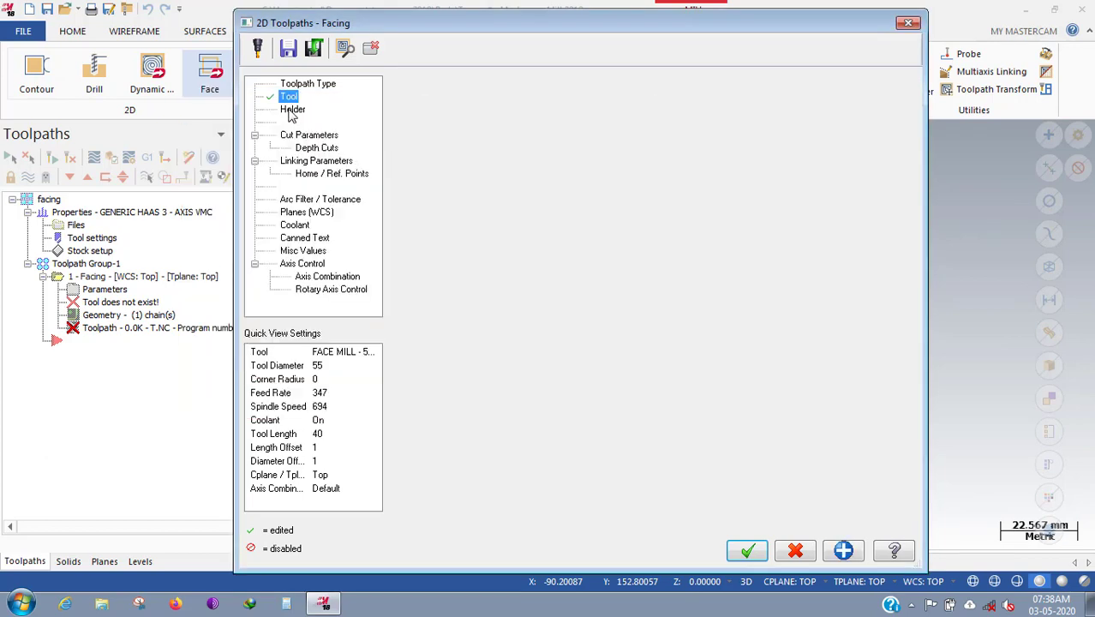
# Set the cutting style of the facing toolpath to Zigzag.
pyautogui.click(292, 111)
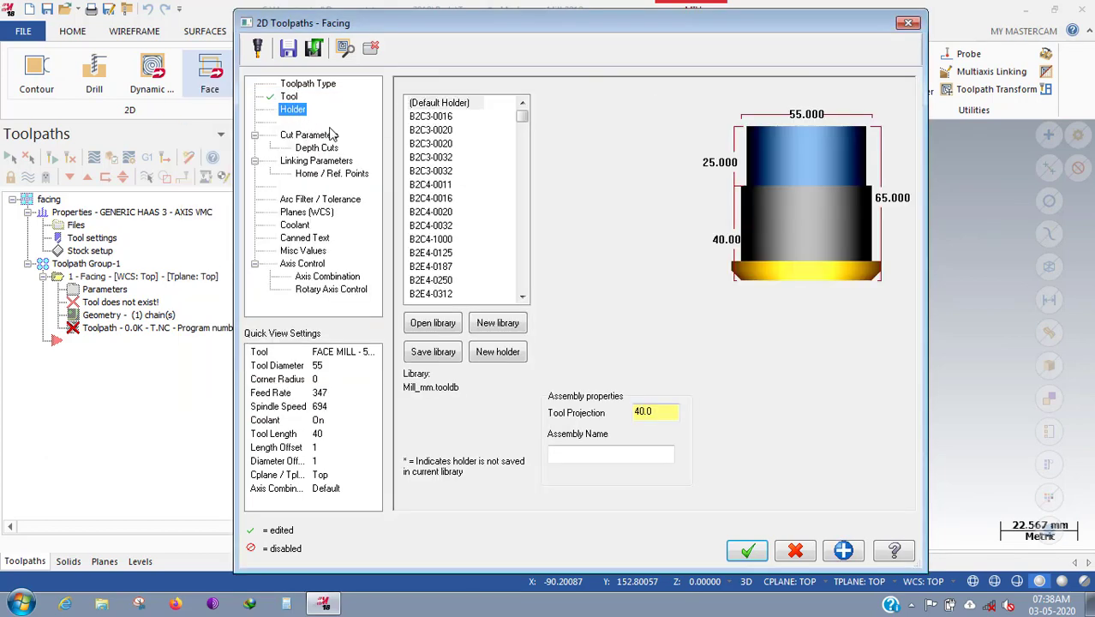
pyautogui.click(307, 137)
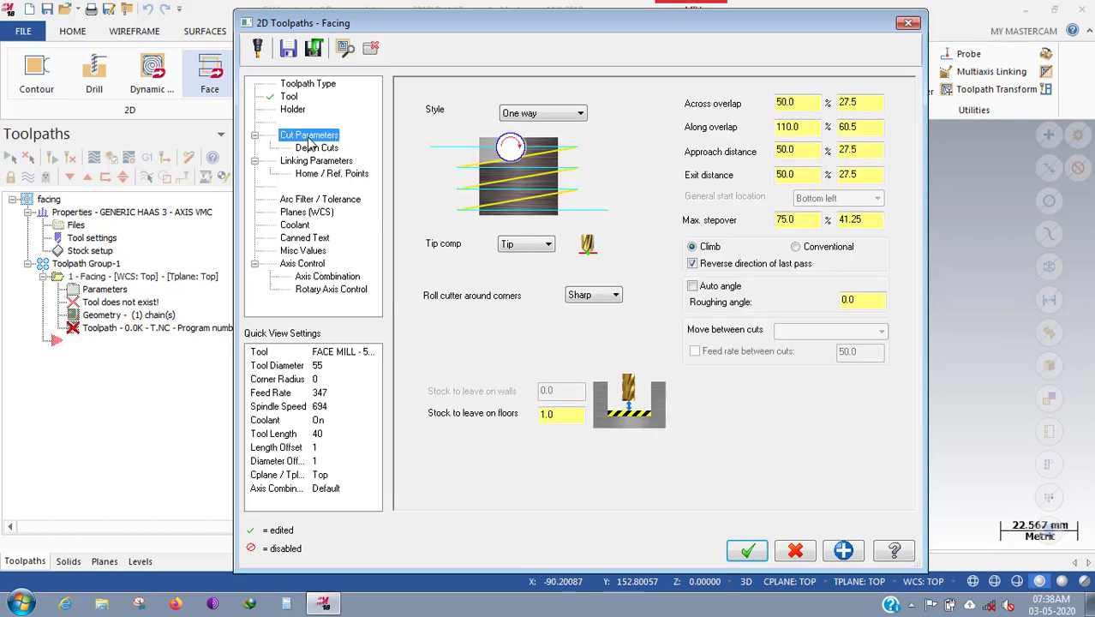
pyautogui.click(547, 113)
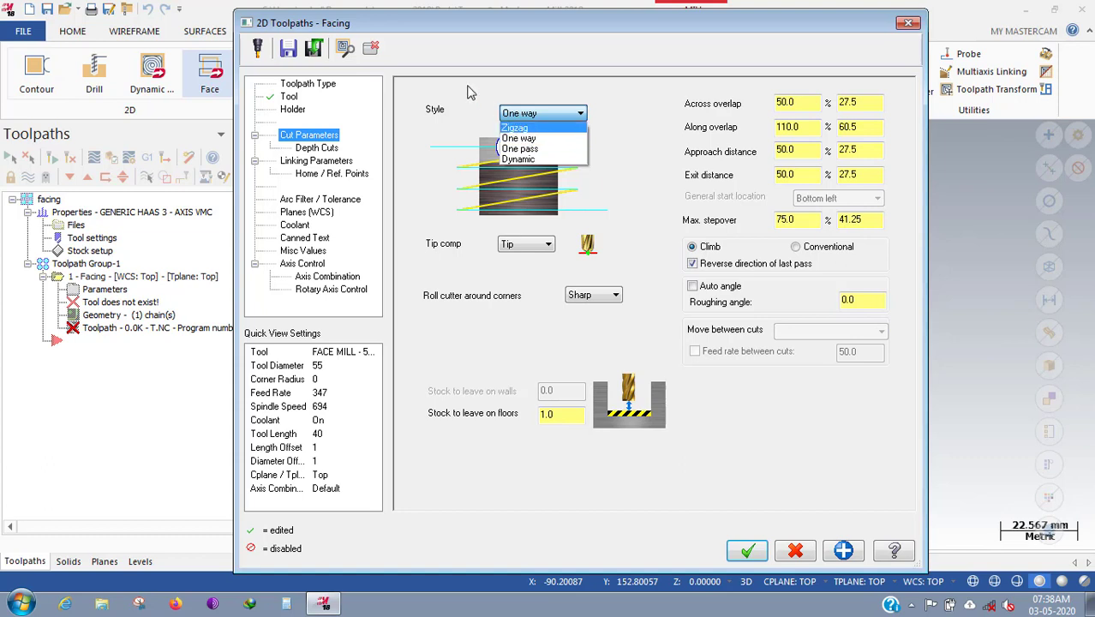
pyautogui.click(673, 176)
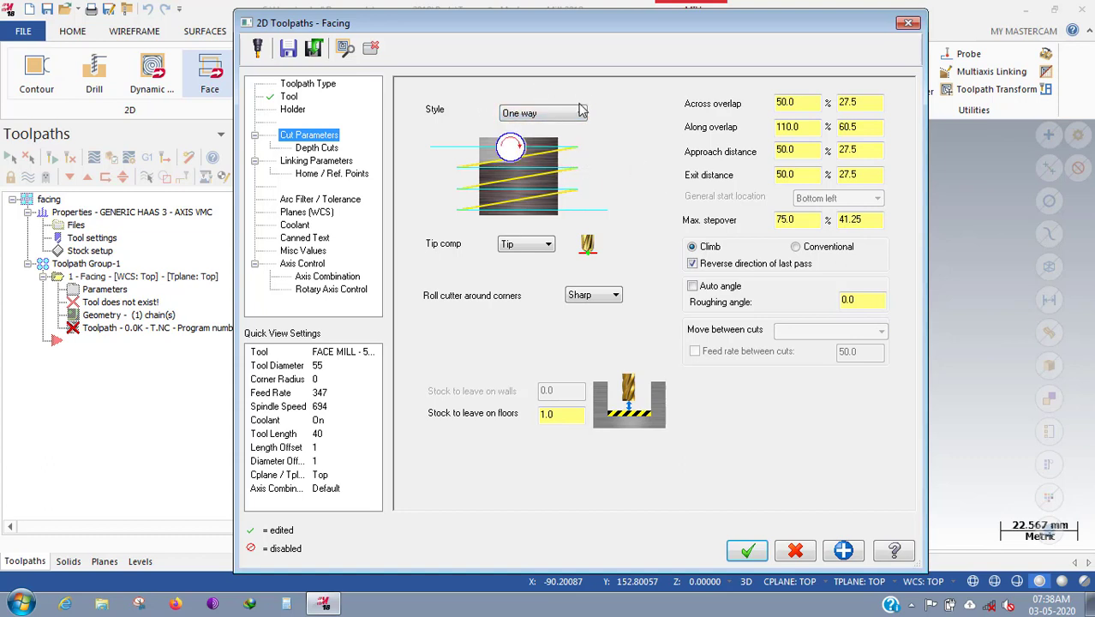
pyautogui.click(541, 113)
pyautogui.click(539, 135)
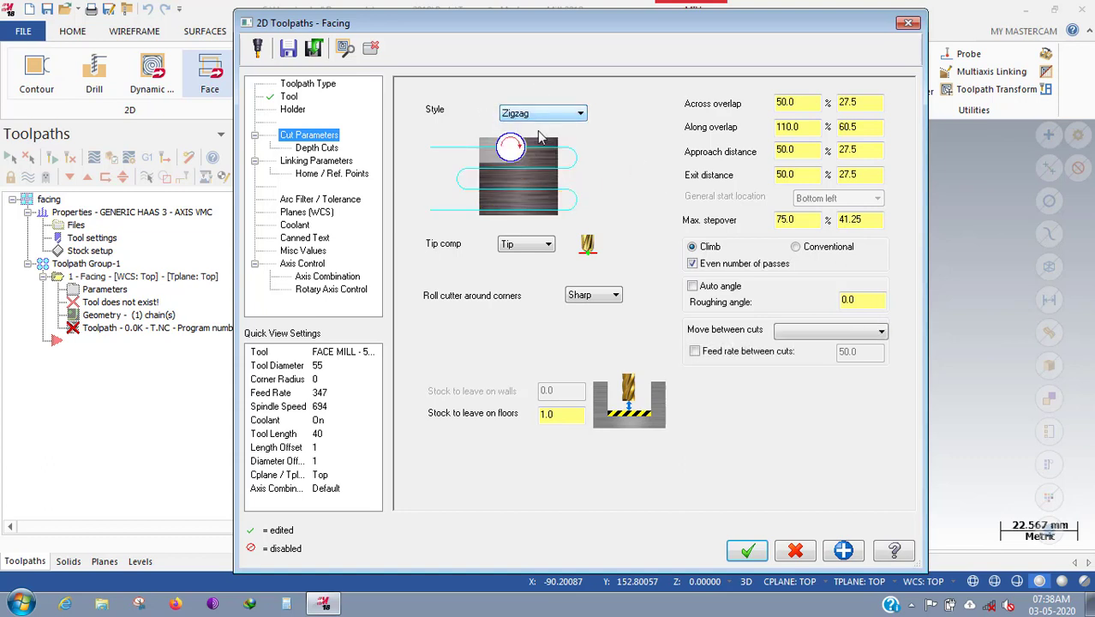
# Set both the across overlap and the along overlap to 90%.
pyautogui.doubleClick(848, 102)
pyautogui.doubleClick(798, 102)
pyautogui.doubleClick(854, 103)
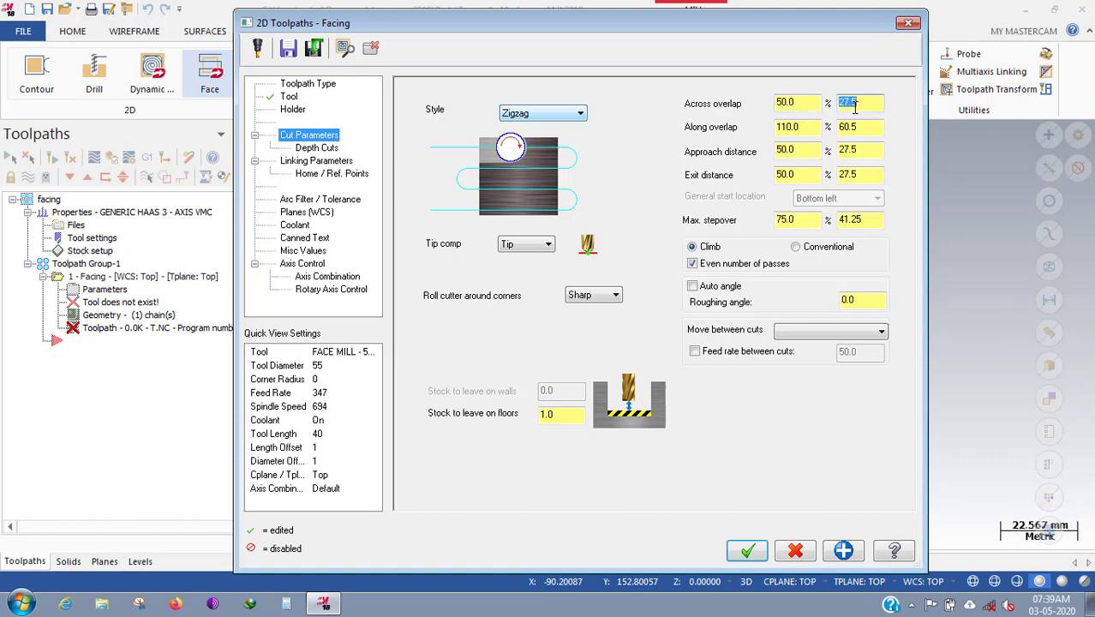
pyautogui.doubleClick(787, 103)
pyautogui.write('90')
pyautogui.click(806, 127)
pyautogui.doubleClick(807, 127)
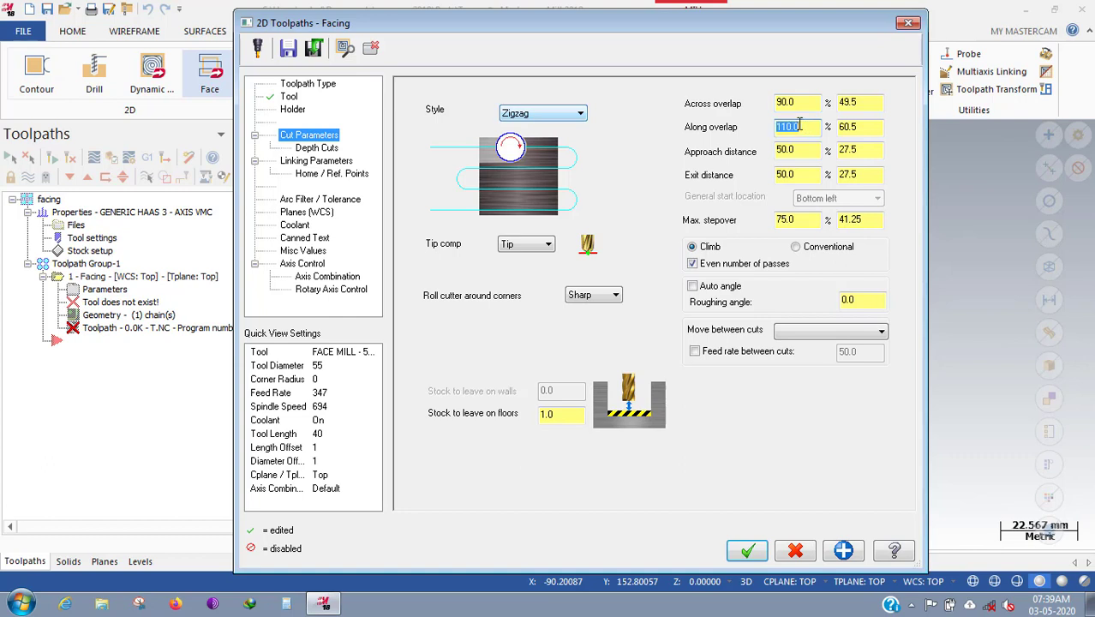
pyautogui.write('90')
# Set both the approach distance and the exit distance to 15%.
pyautogui.click(798, 151)
pyautogui.doubleClick(795, 148)
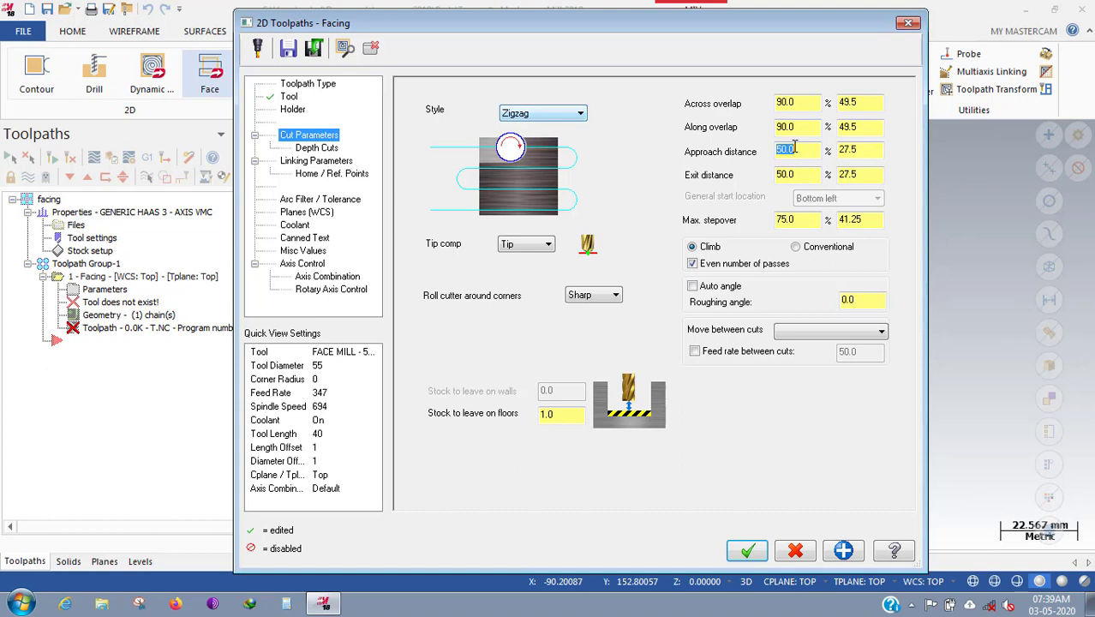
pyautogui.write('15')
pyautogui.doubleClick(810, 175)
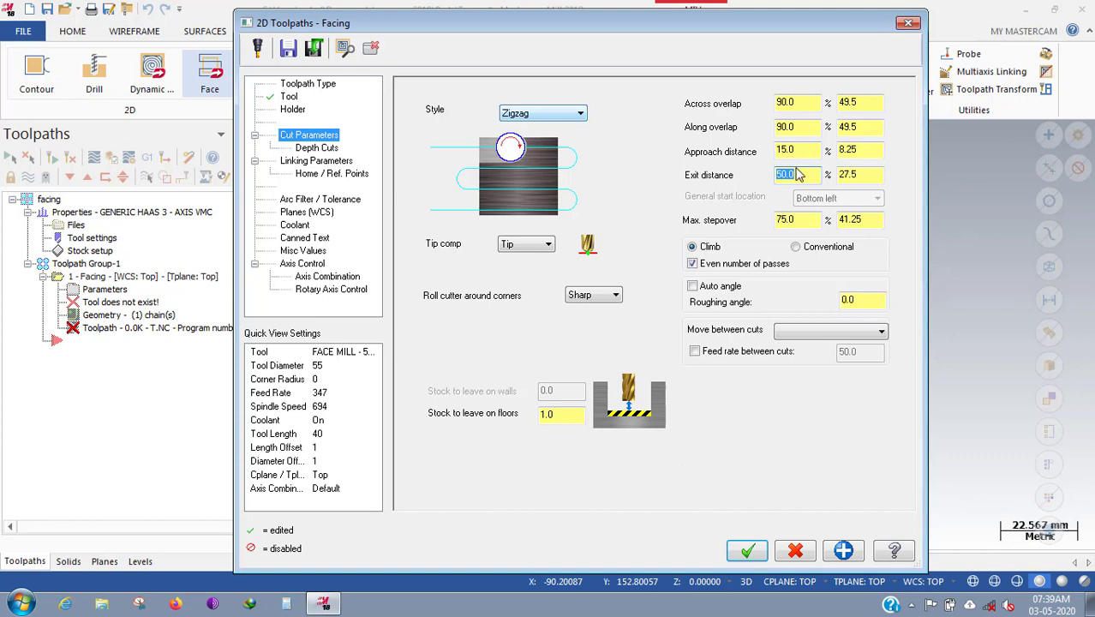
pyautogui.write('15')
pyautogui.press('Tab')
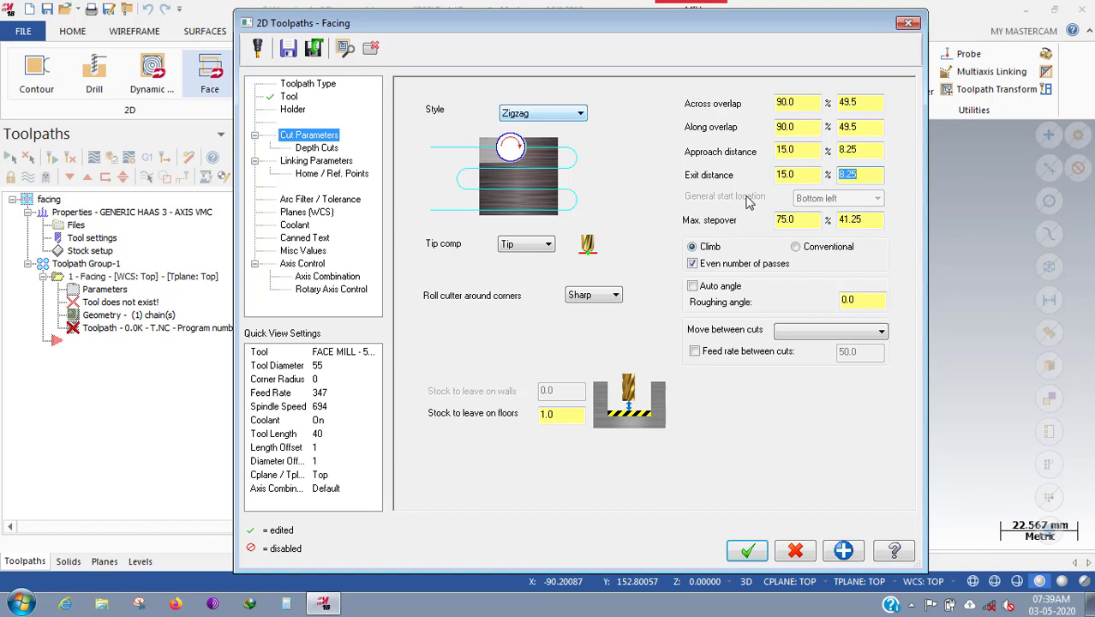
pyautogui.moveTo(848, 221); pyautogui.dragTo(858, 221)
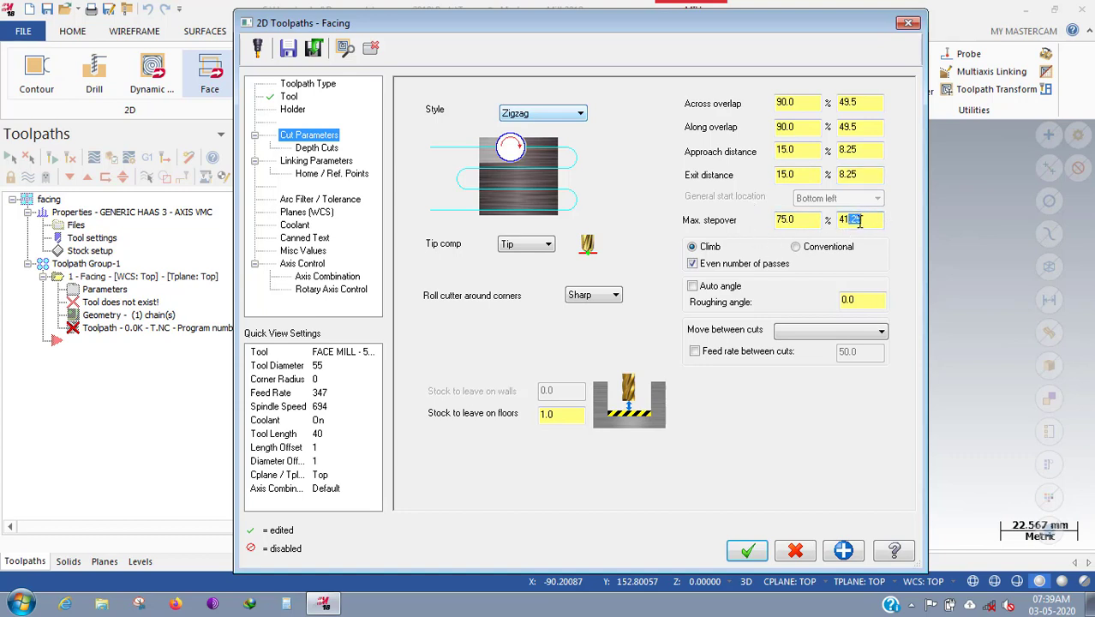
pyautogui.doubleClick(804, 221)
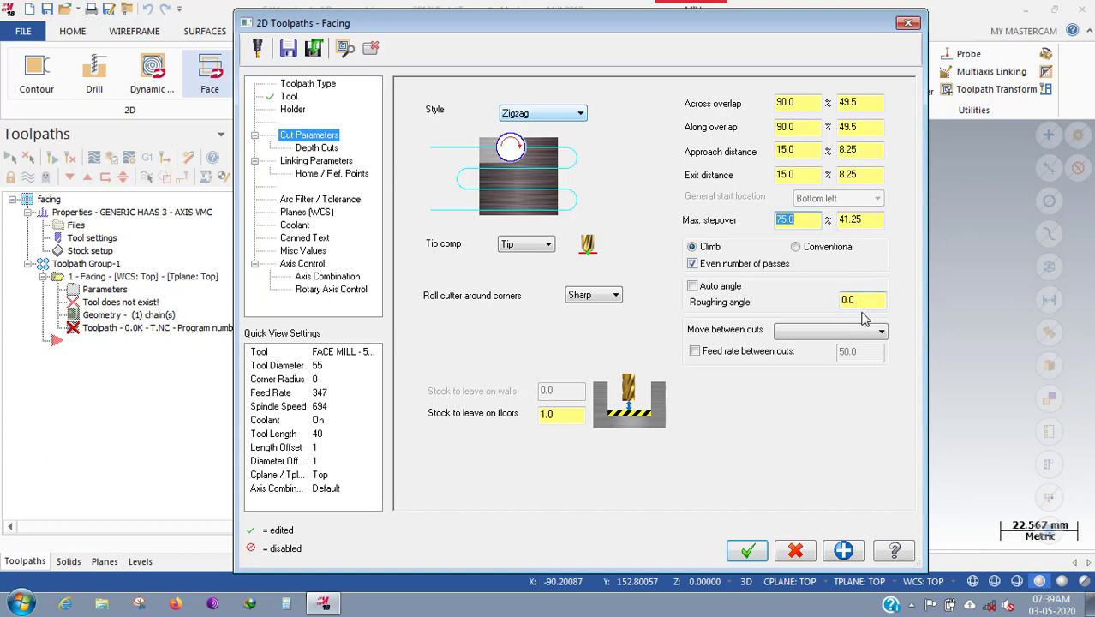
# Turn on automatic angle calculation for the facing passes.
pyautogui.click(693, 286)
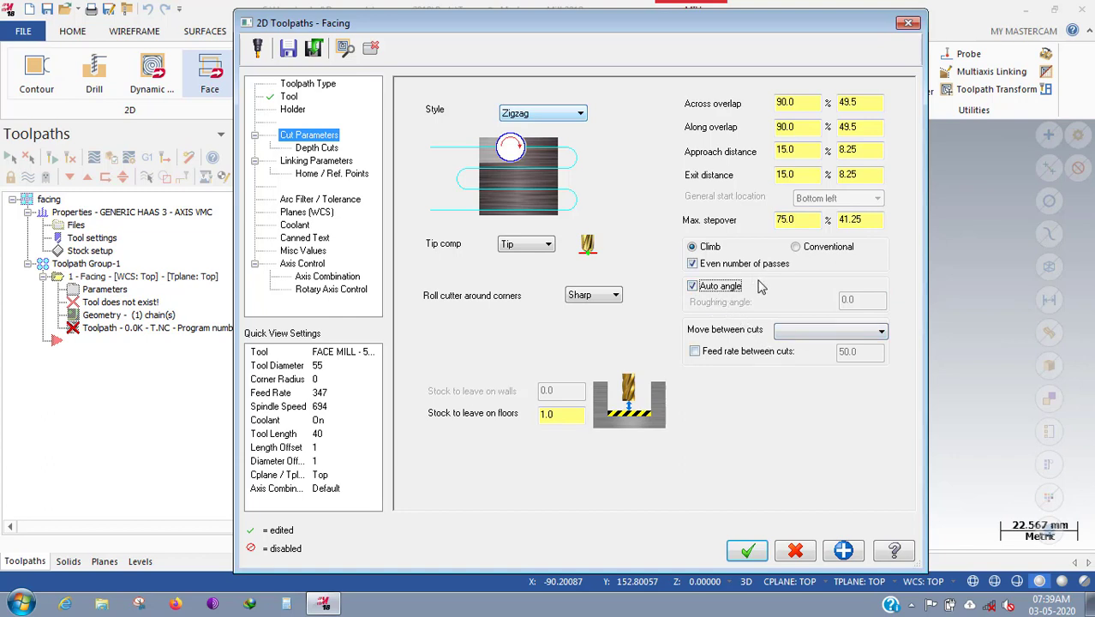
pyautogui.click(814, 331)
pyautogui.click(817, 333)
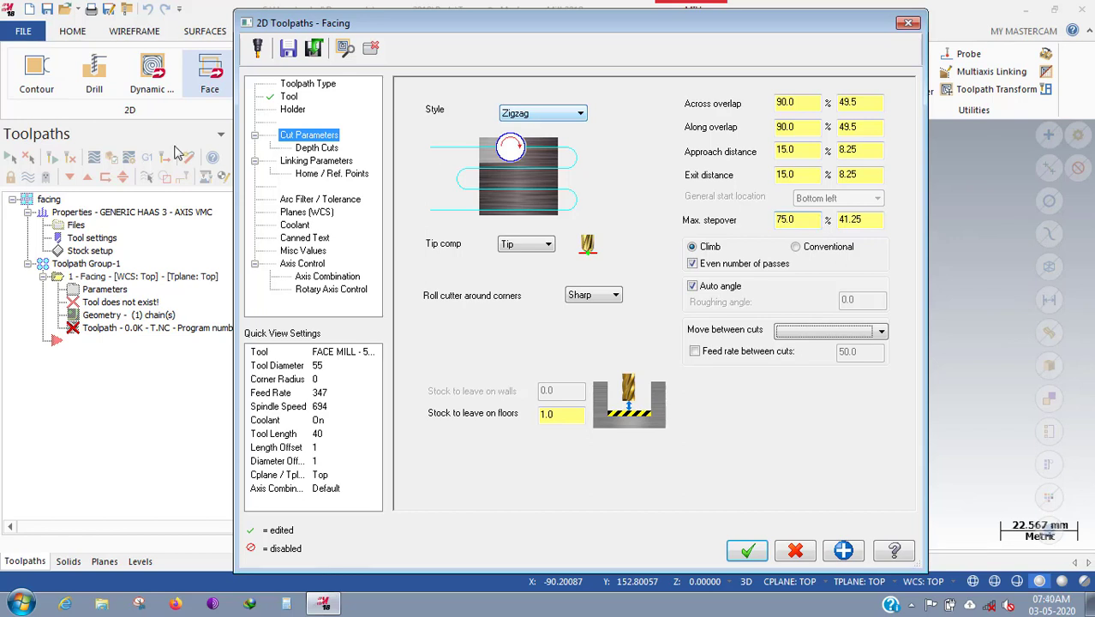
# Set the maximum rough step of the depth cuts to 0.5 mm.
pyautogui.click(322, 160)
pyautogui.click(316, 148)
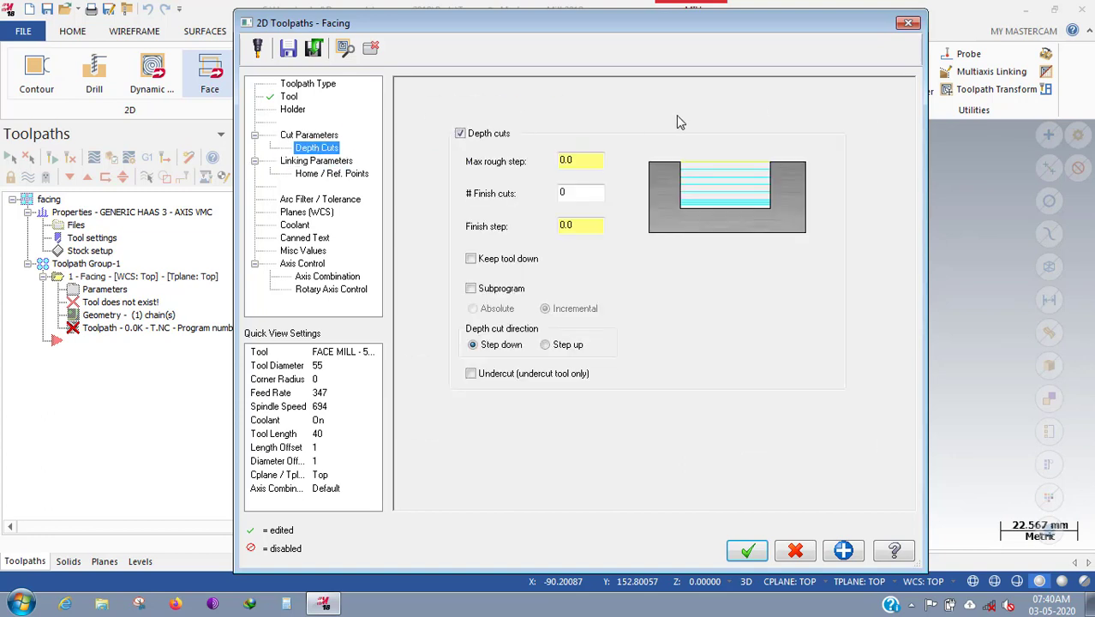
pyautogui.click(588, 160)
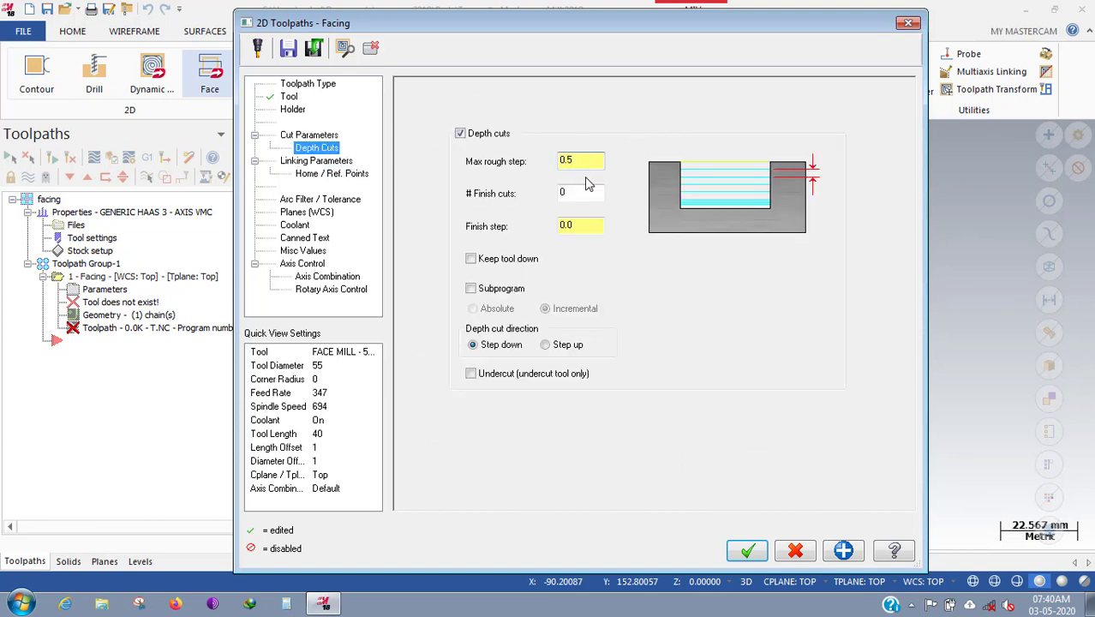
# Set the absolute top of stock in the linking parameters to 2 mm.
pyautogui.click(332, 162)
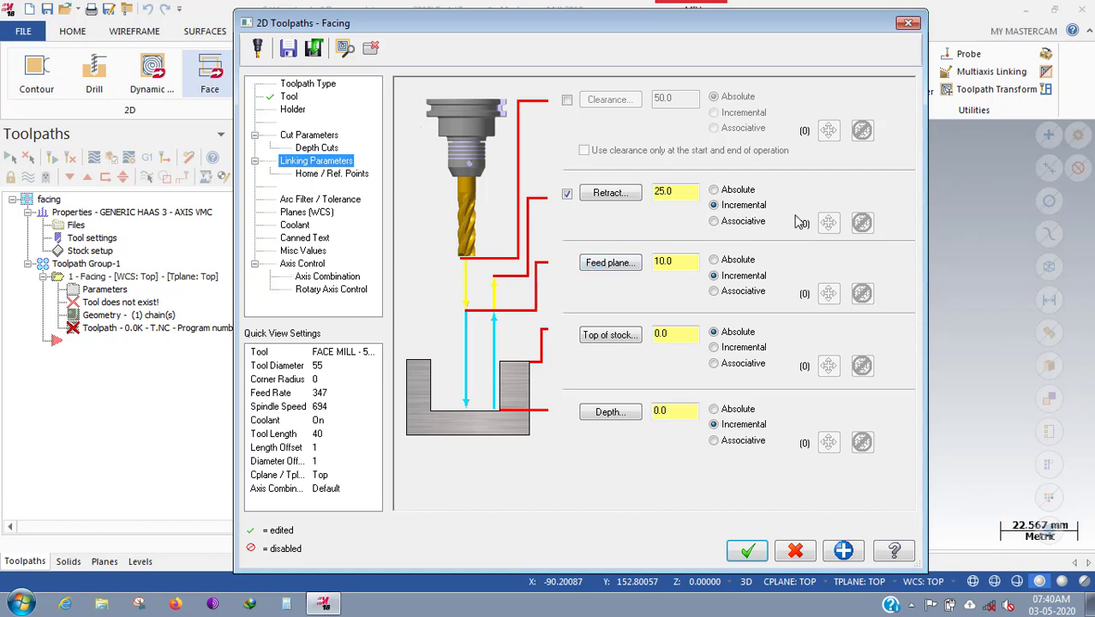
pyautogui.click(612, 335)
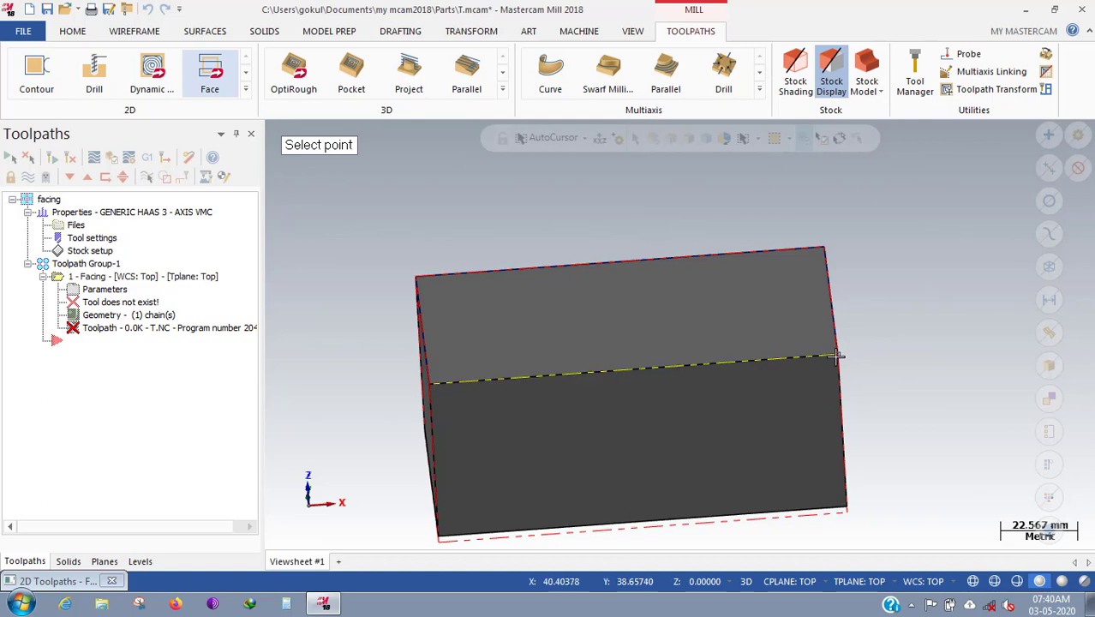
pyautogui.hotkey('alt', '1')
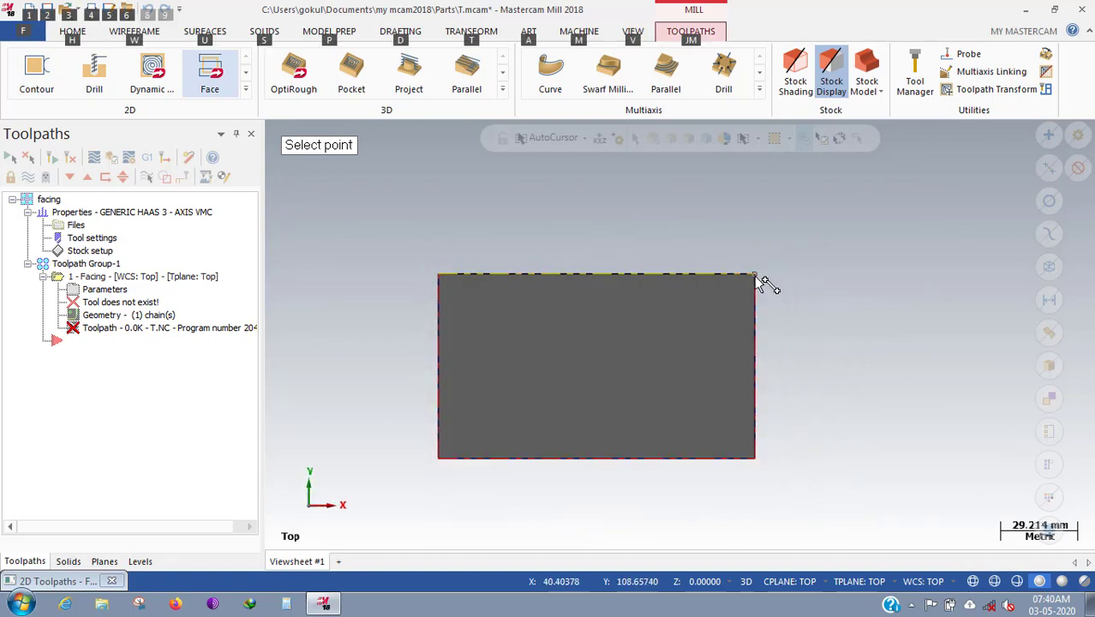
pyautogui.click(754, 274)
pyautogui.press('Tab')
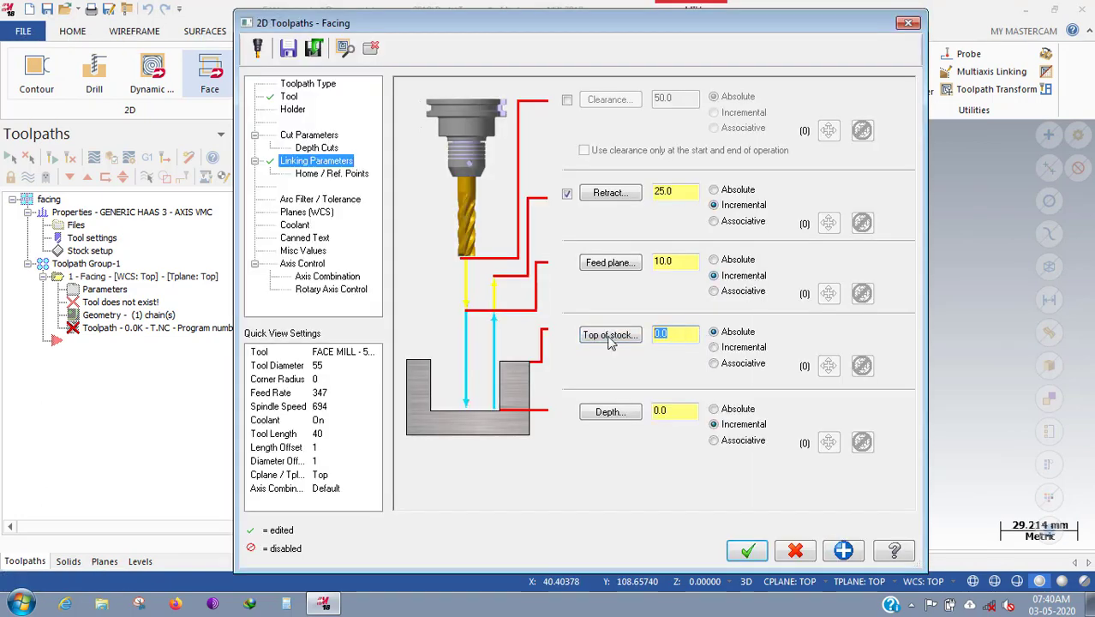
pyautogui.write('2')
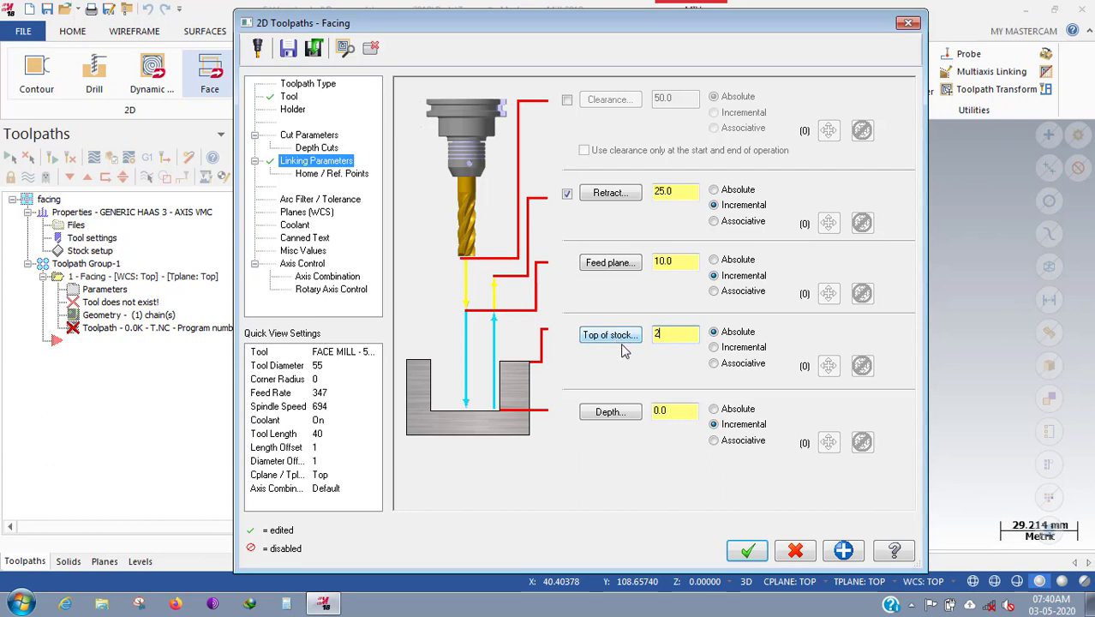
# Take the cutting depth from the block's upper-right corner as seen in the top view.
pyautogui.click(676, 412)
pyautogui.click(620, 414)
pyautogui.click(754, 276)
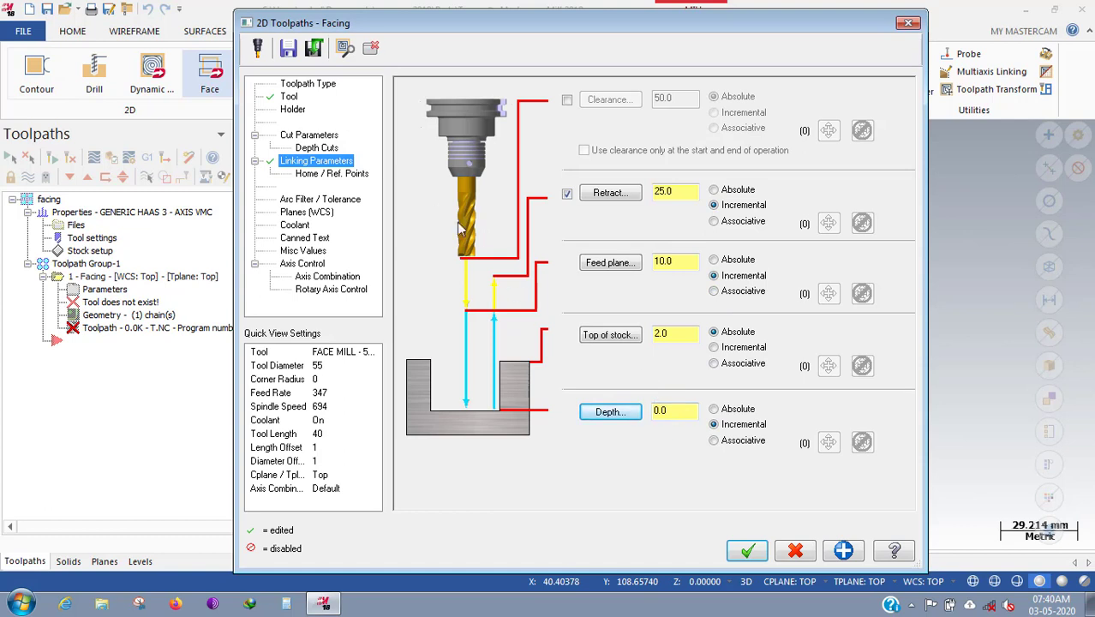
# Take the home position of the facing toolpath from the machine definition.
pyautogui.click(335, 174)
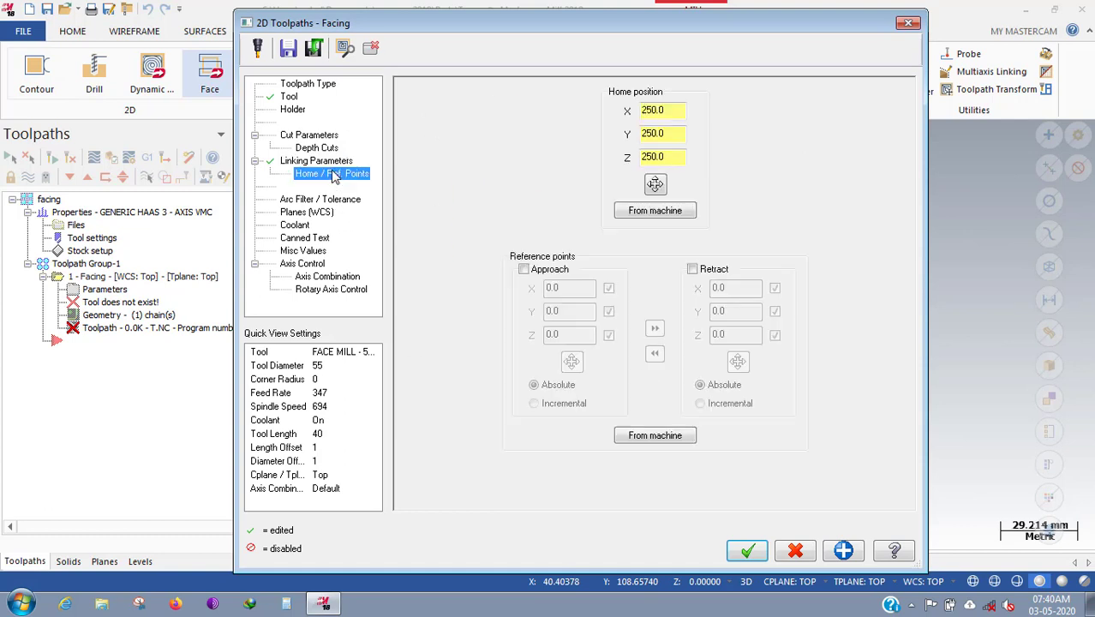
pyautogui.click(656, 215)
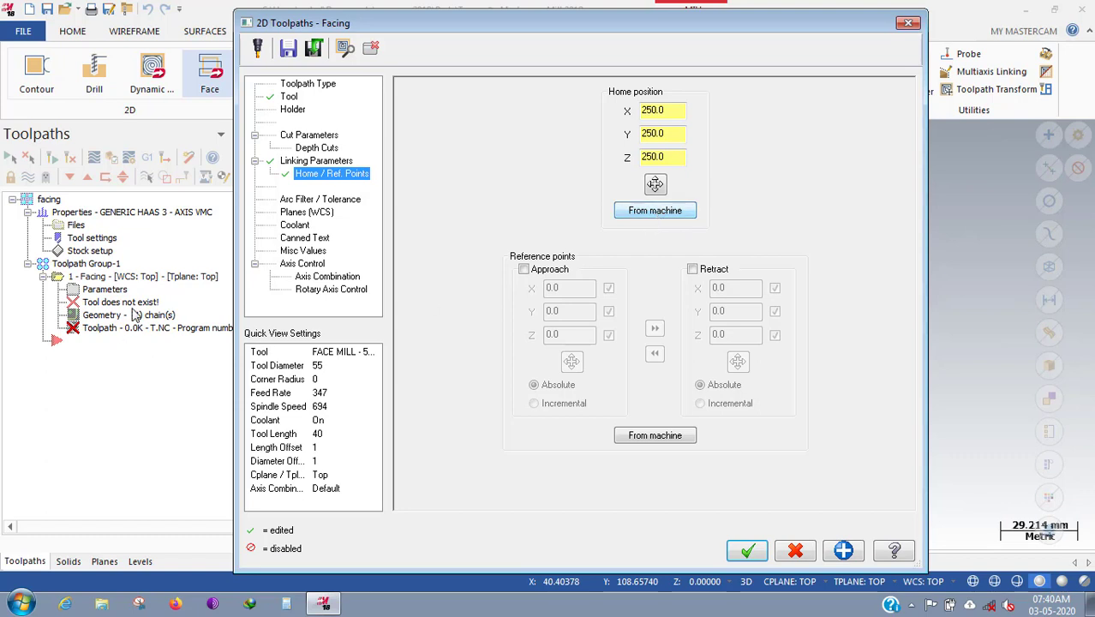
pyautogui.click(302, 202)
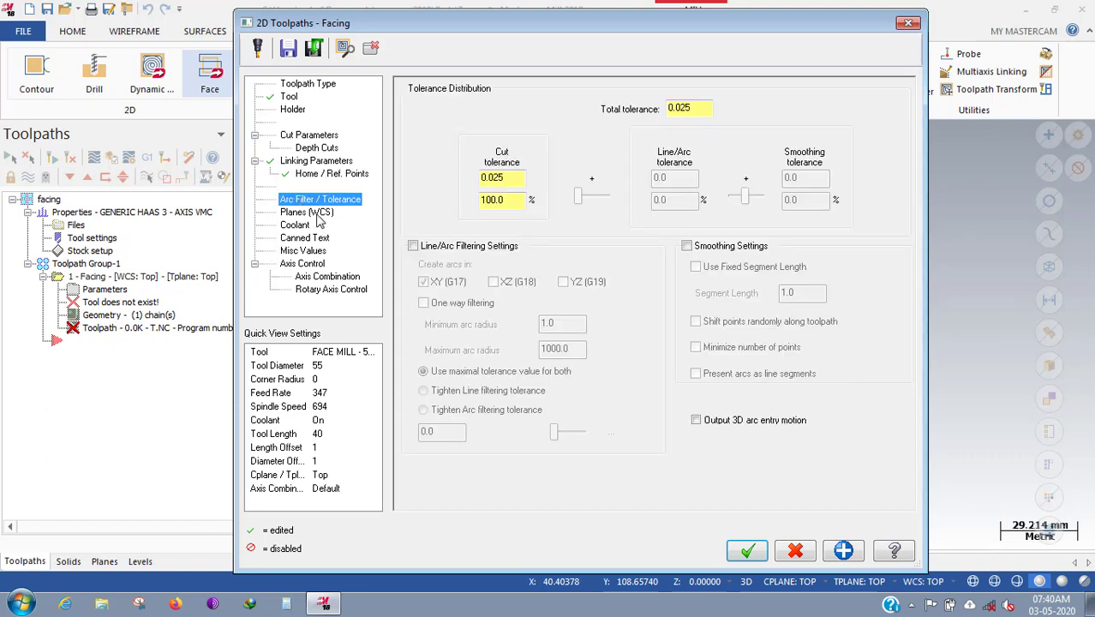
# Place the work coordinate system origin on the block's lower-left corner and copy it to the tool plane and construction plane.
pyautogui.click(317, 213)
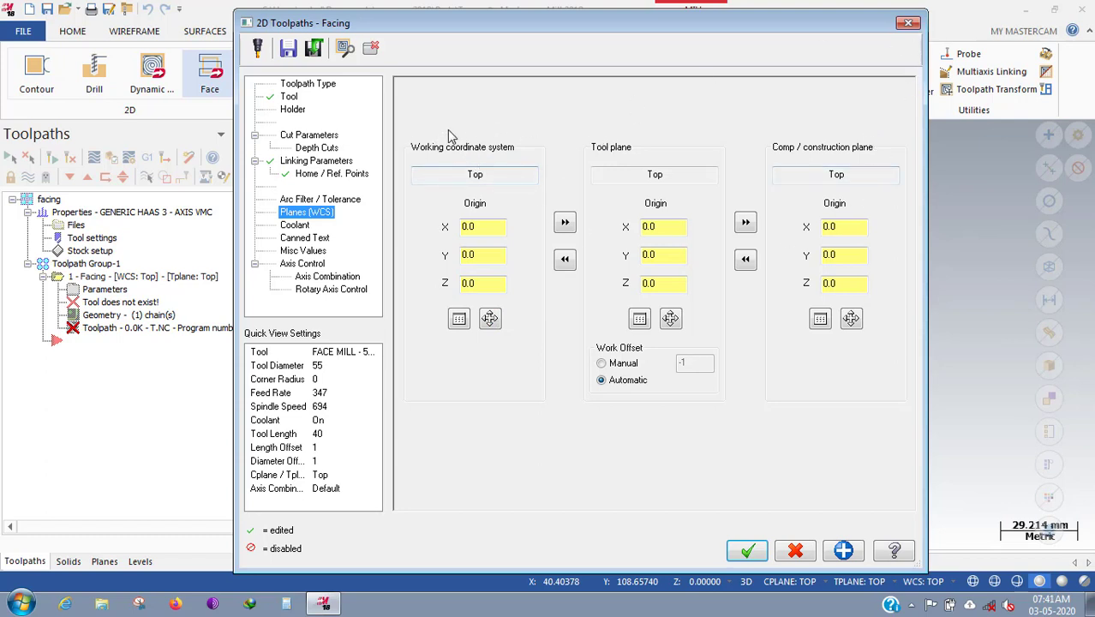
pyautogui.click(489, 318)
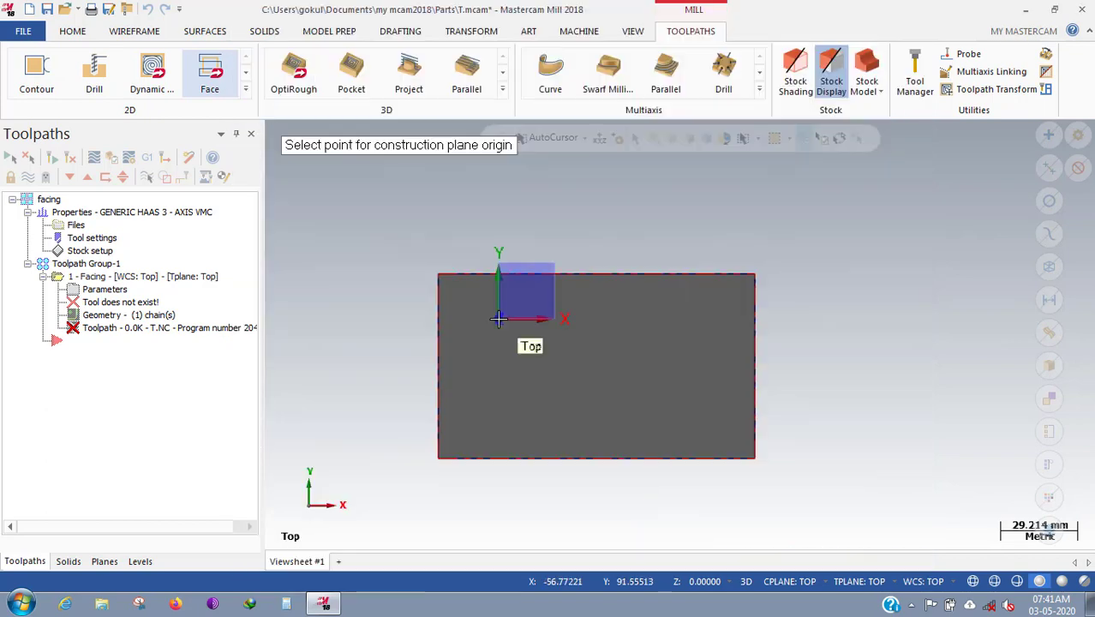
pyautogui.click(438, 458)
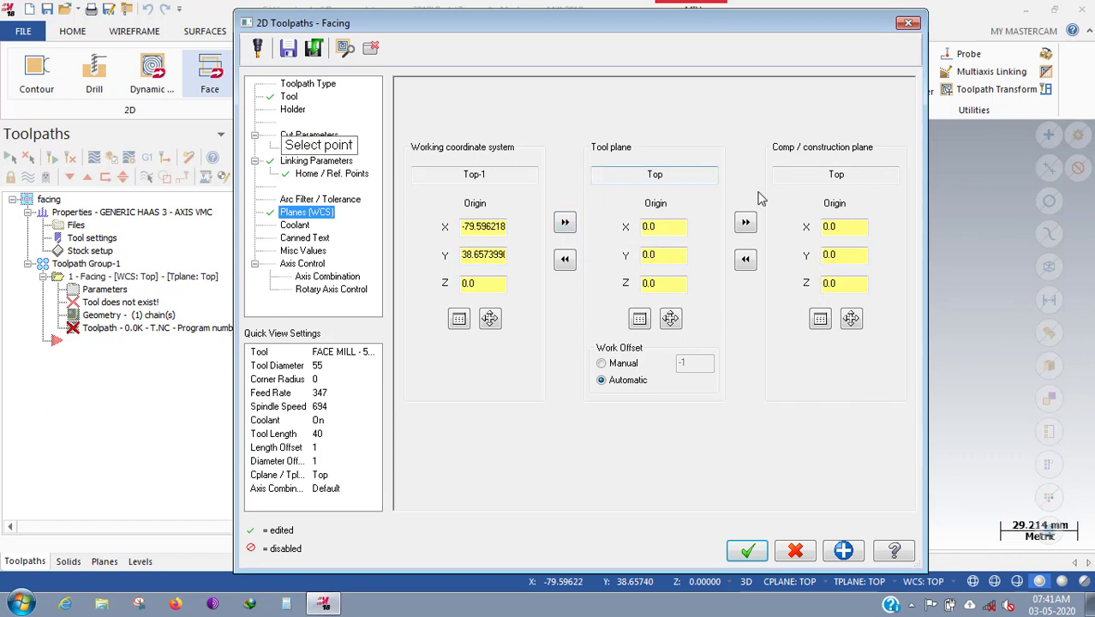
pyautogui.click(572, 226)
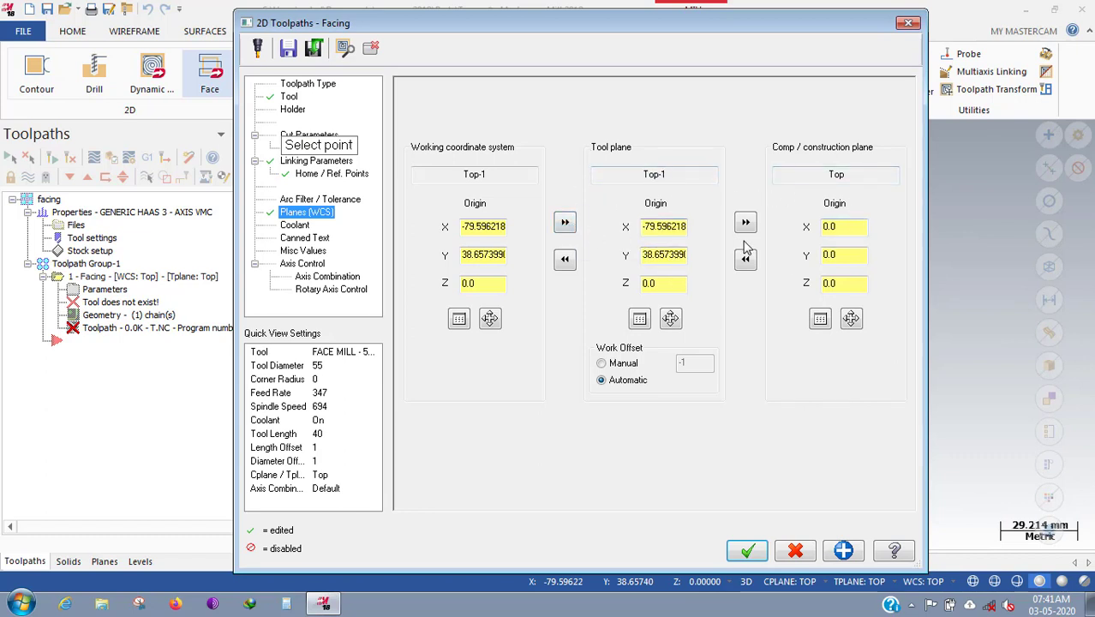
pyautogui.click(747, 226)
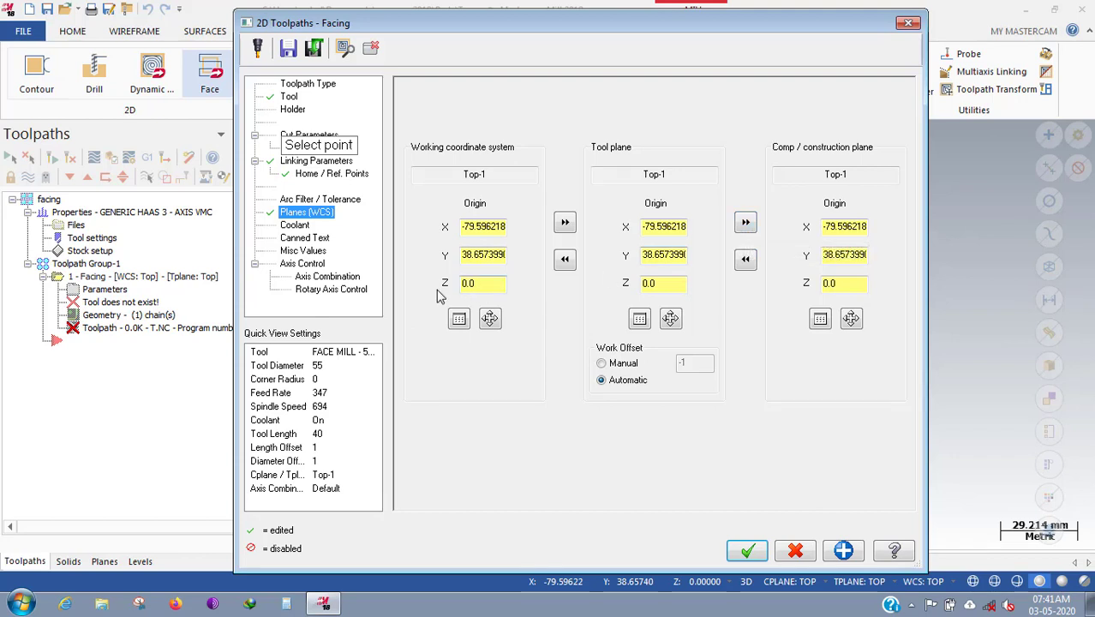
# Switch the coolant from thru-tool to flood and generate the facing toolpath.
pyautogui.click(291, 227)
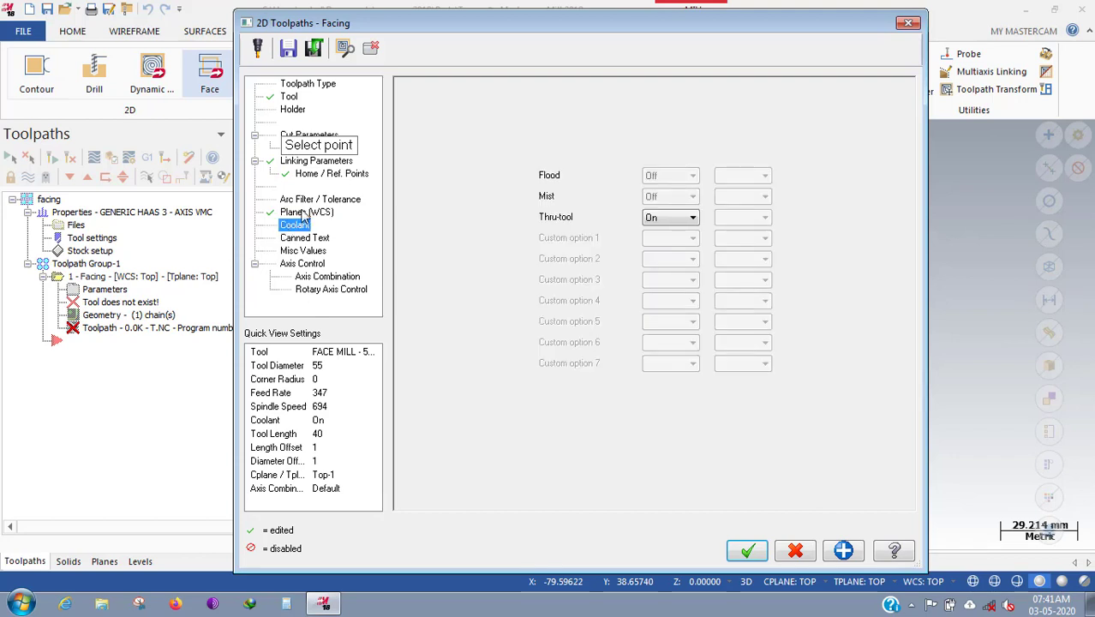
pyautogui.click(671, 220)
pyautogui.click(673, 243)
pyautogui.click(676, 176)
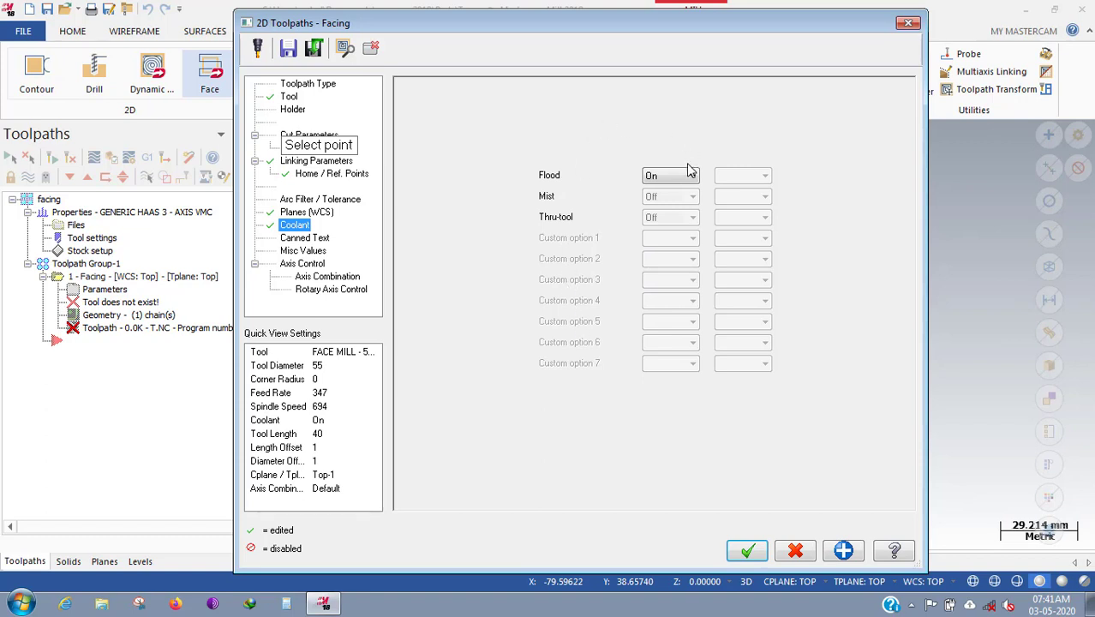
pyautogui.click(747, 556)
# Examine the generated zigzag facing toolpath over the block from several angles.
pyautogui.moveTo(526, 241); pyautogui.dragTo(565, 200, button='middle')
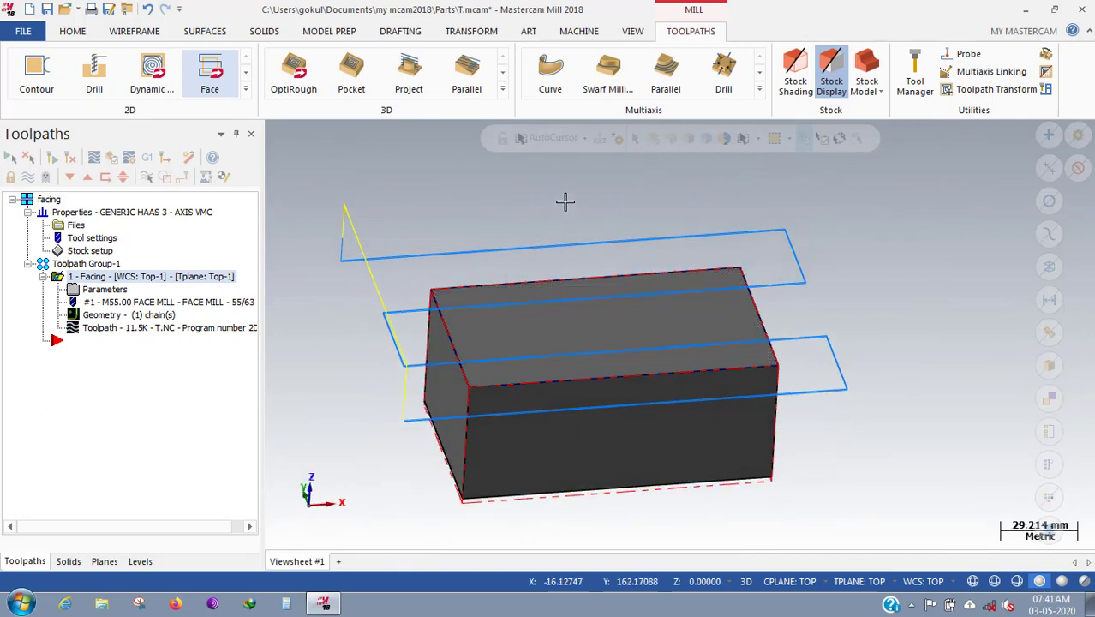
pyautogui.scroll(-2, 514, 321)
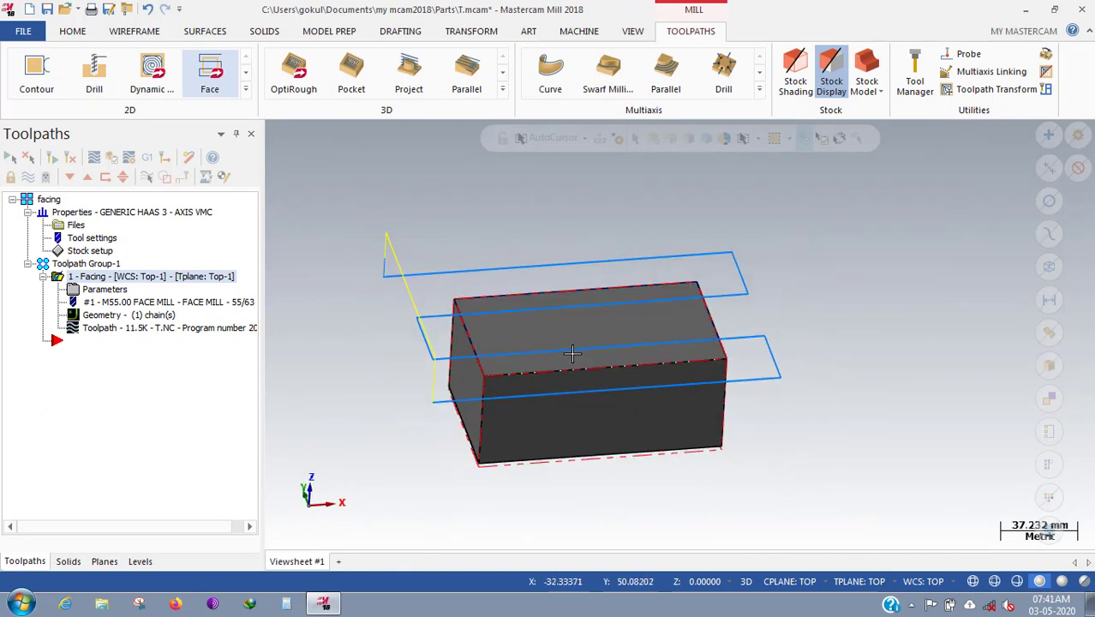
pyautogui.moveTo(574, 350)
pyautogui.mouseDown(button='middle')
pyautogui.moveTo(404, 330)
pyautogui.moveTo(413, 360)
pyautogui.mouseUp(button='middle')
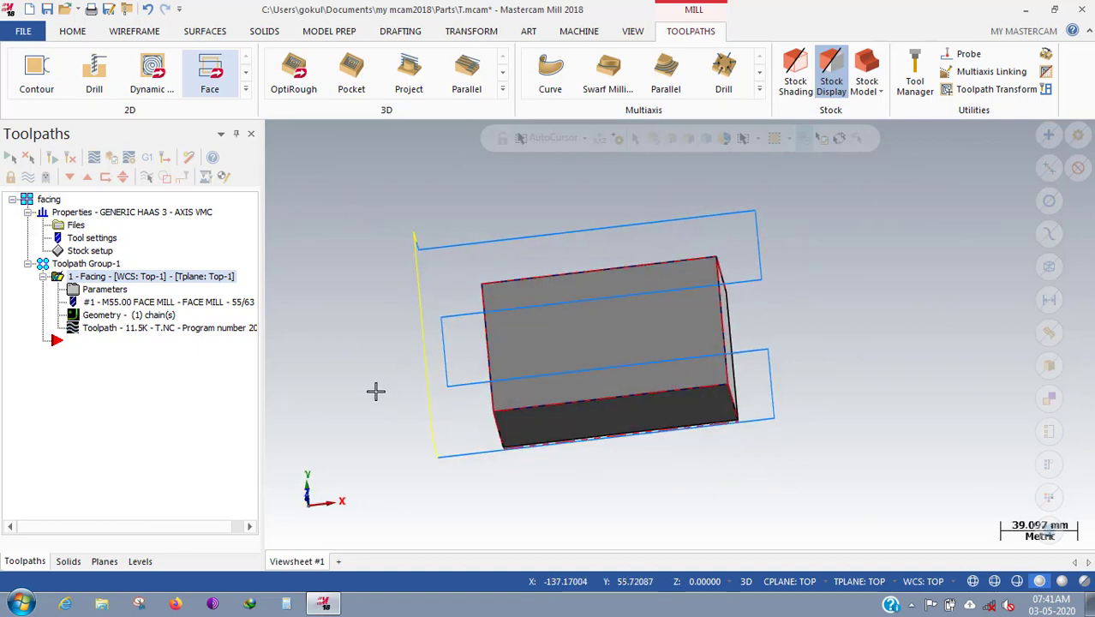
pyautogui.moveTo(393, 315); pyautogui.dragTo(155, 383, button='middle')
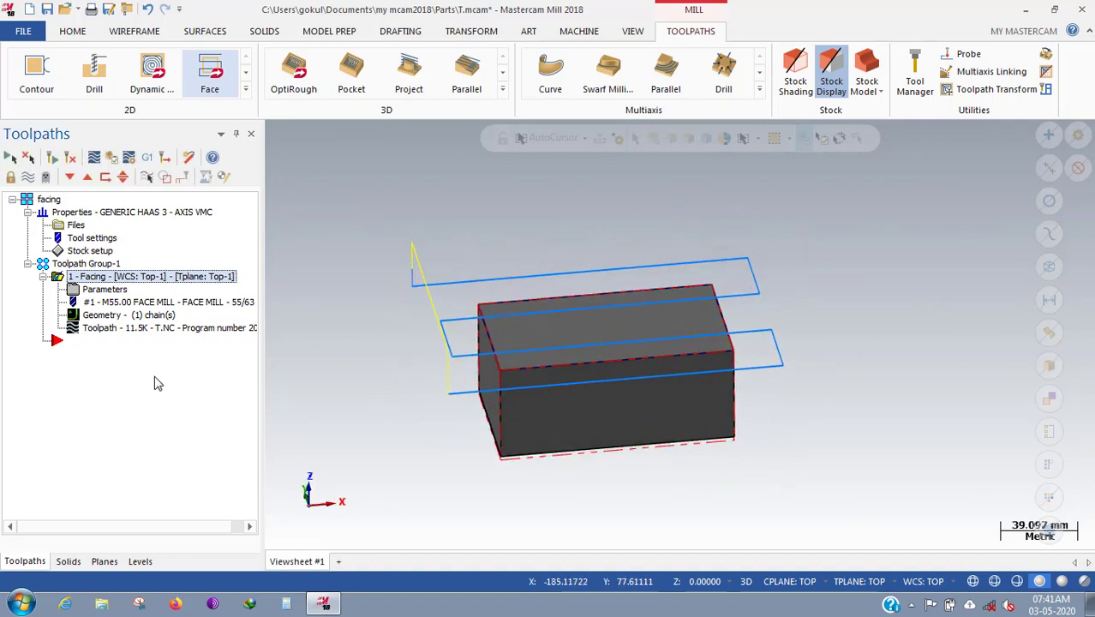
pyautogui.click(53, 264)
pyautogui.click(43, 276)
pyautogui.click(43, 276)
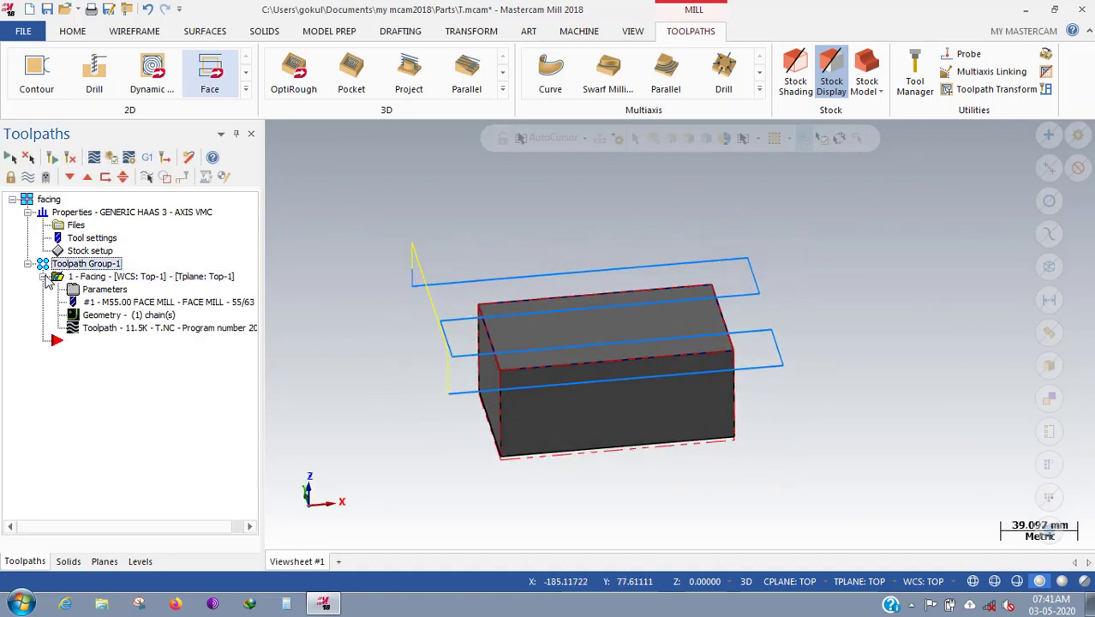
# Reopen the facing toolpath parameters and set both the across overlap and the along overlap to 1 mm.
pyautogui.click(74, 293)
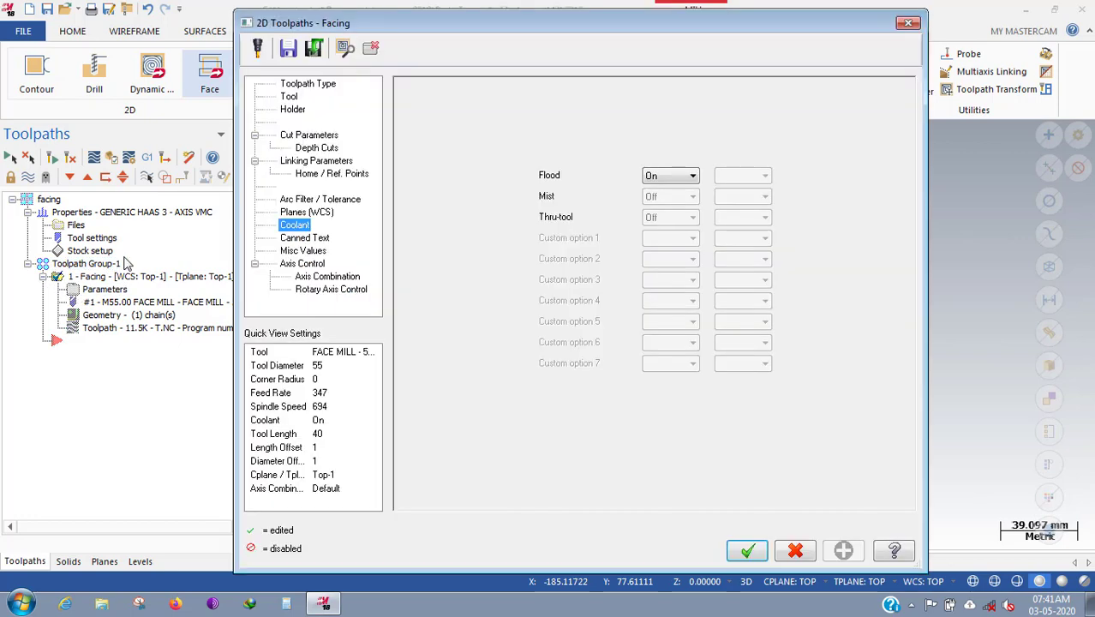
pyautogui.click(295, 135)
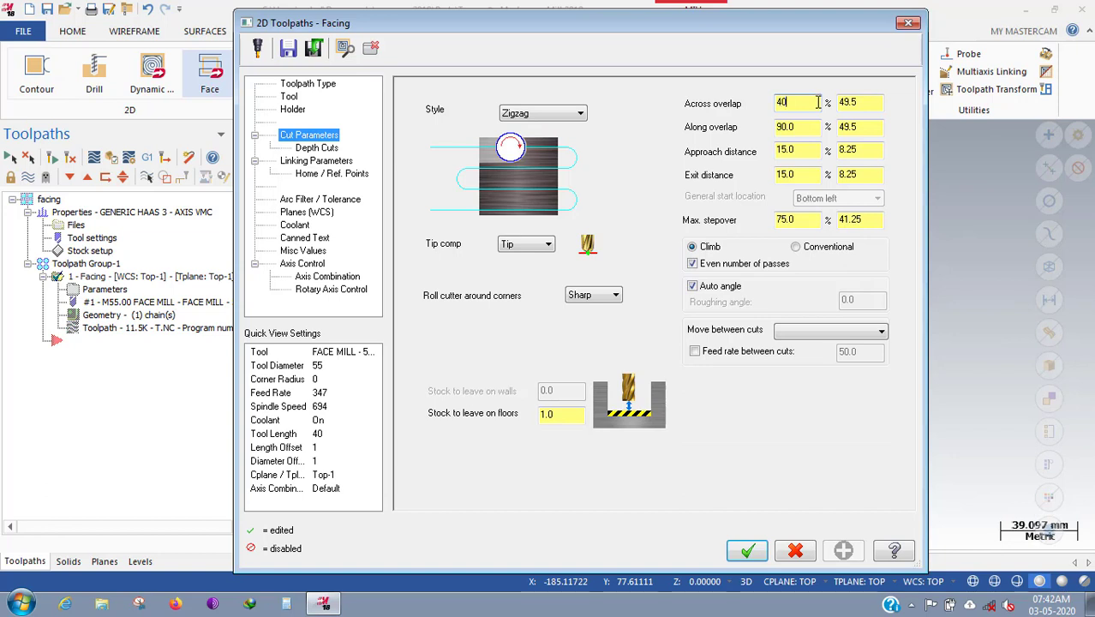
pyautogui.write('1')
pyautogui.press('Tab')
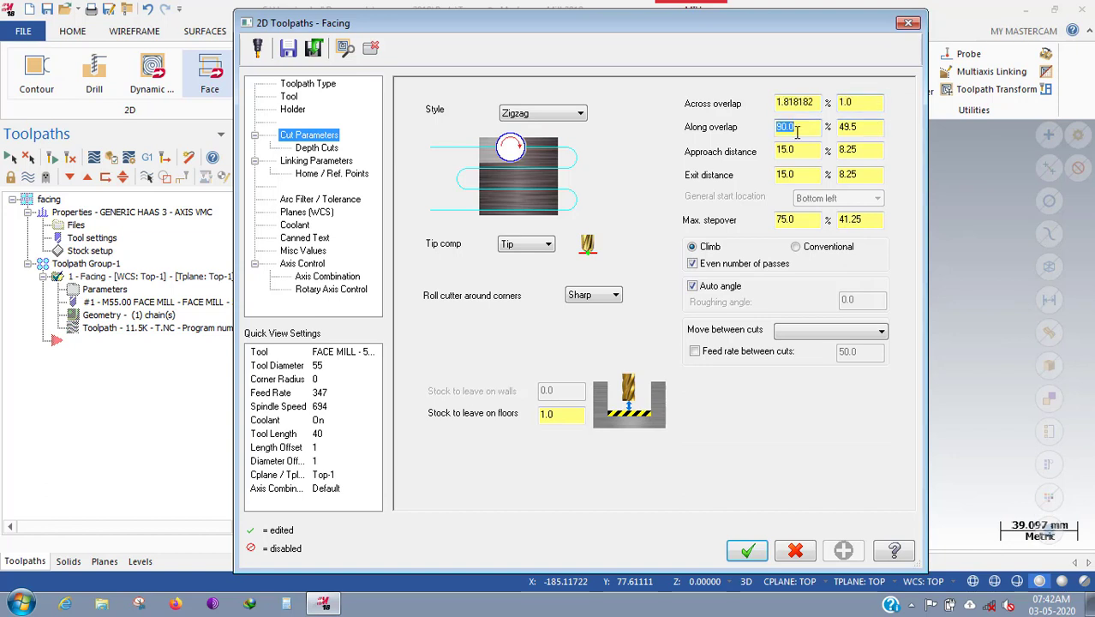
pyautogui.doubleClick(860, 128)
pyautogui.write('1')
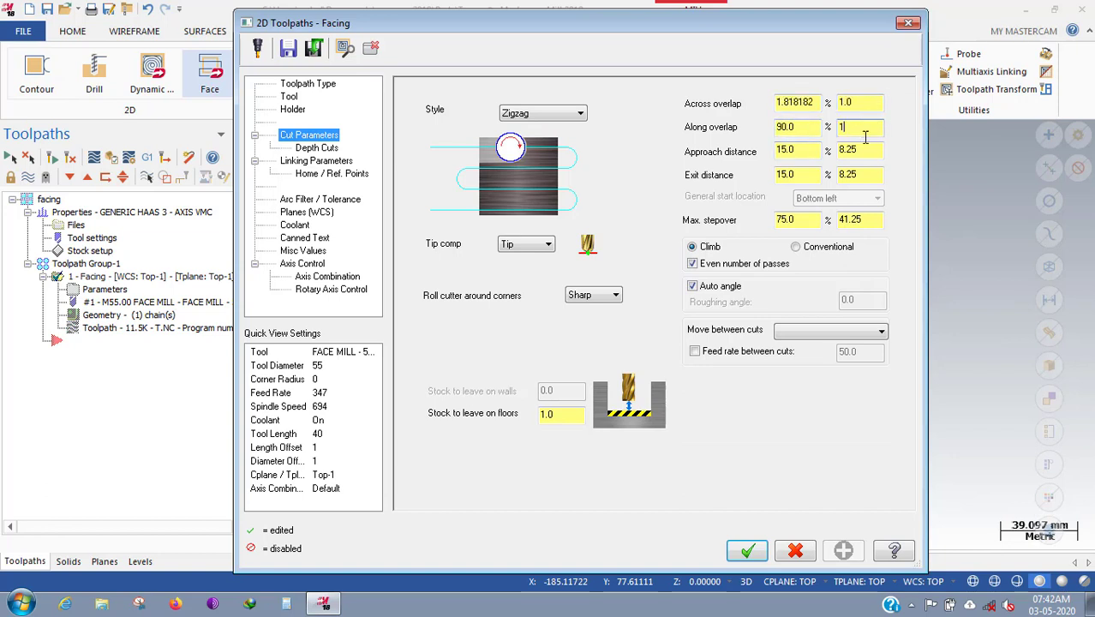
pyautogui.press('Tab')
pyautogui.click(748, 550)
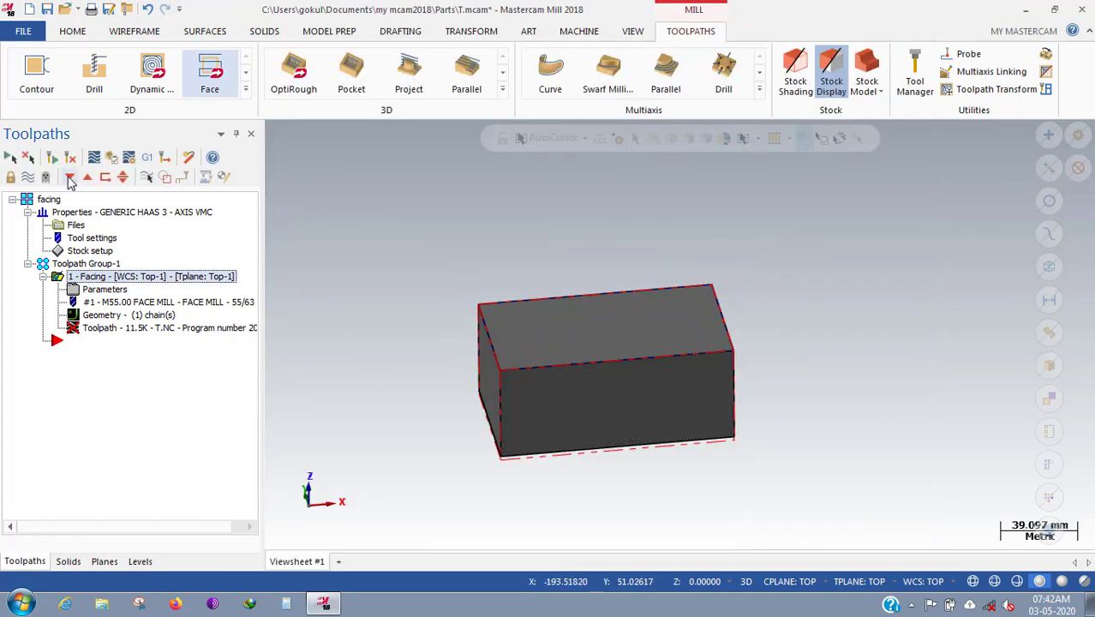
# Play the backplot of the updated zigzag facing toolpath in the top view.
pyautogui.hotkey('alt', '1')
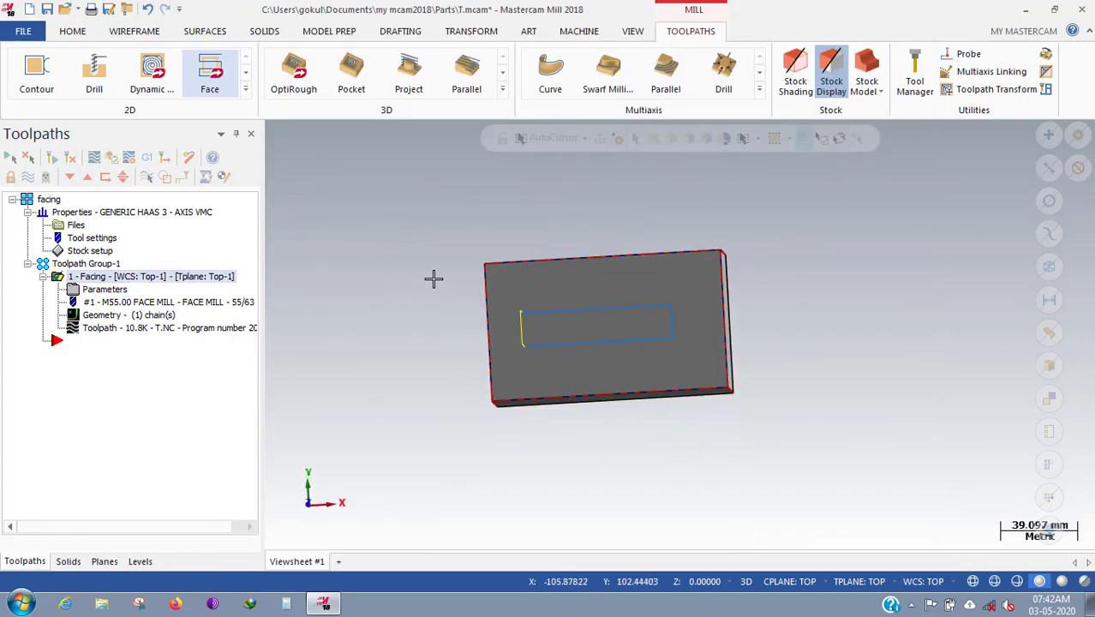
pyautogui.hotkey('alt', '1')
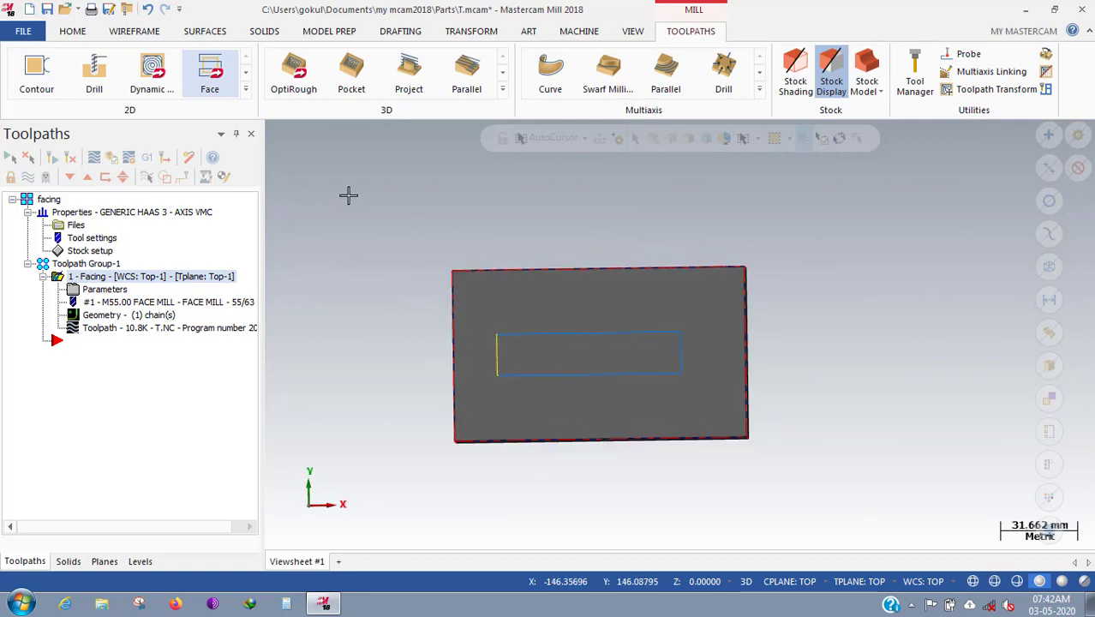
pyautogui.scroll(1, 515, 473)
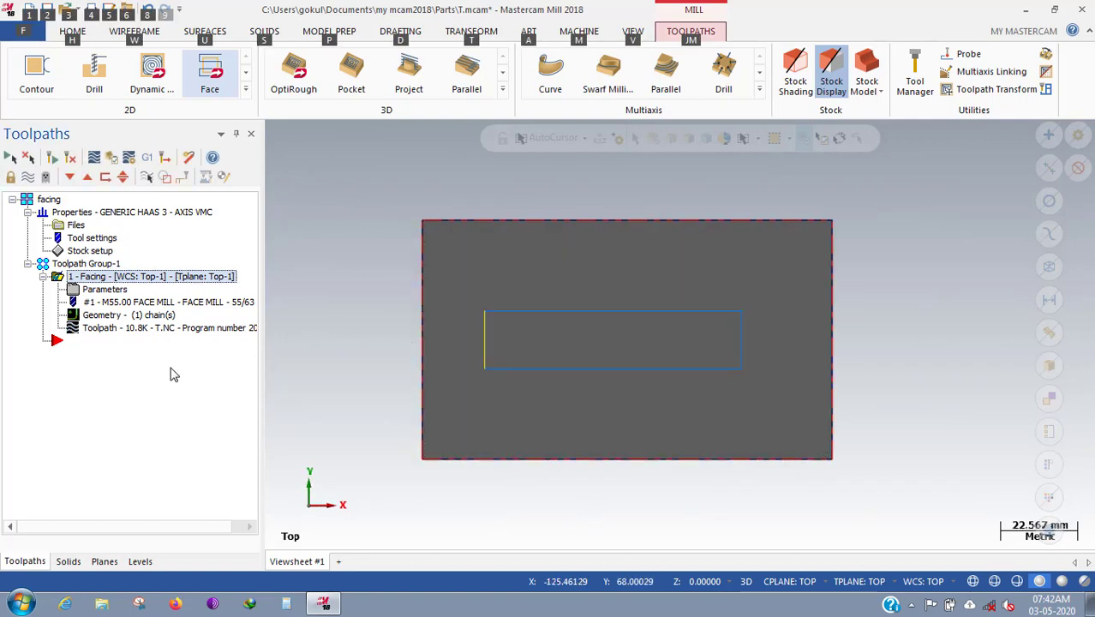
pyautogui.click(94, 157)
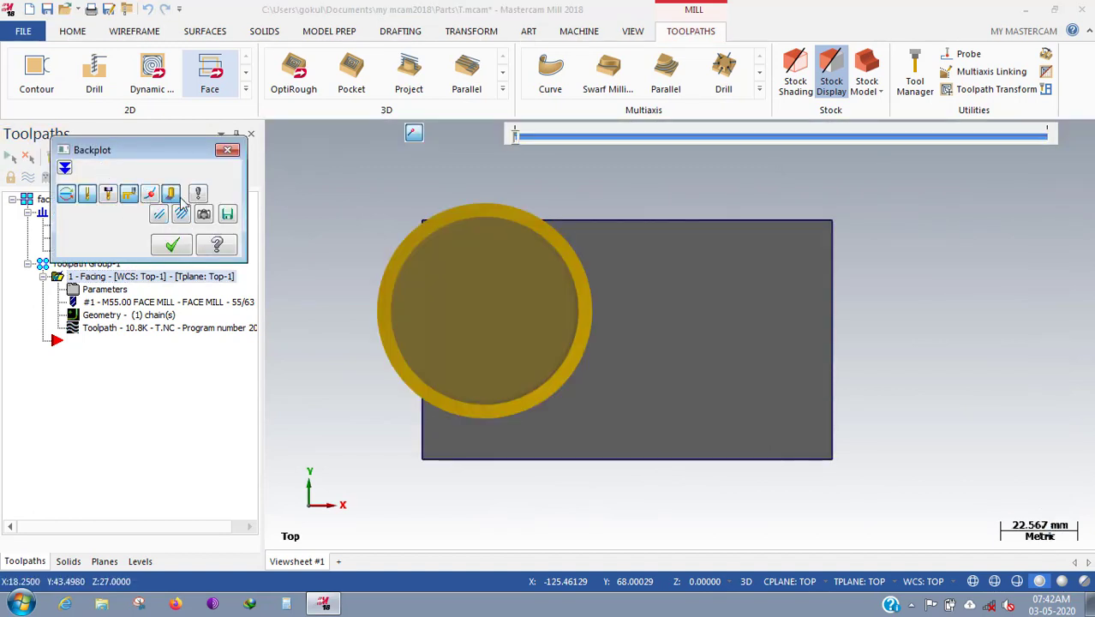
pyautogui.moveTo(377, 147)
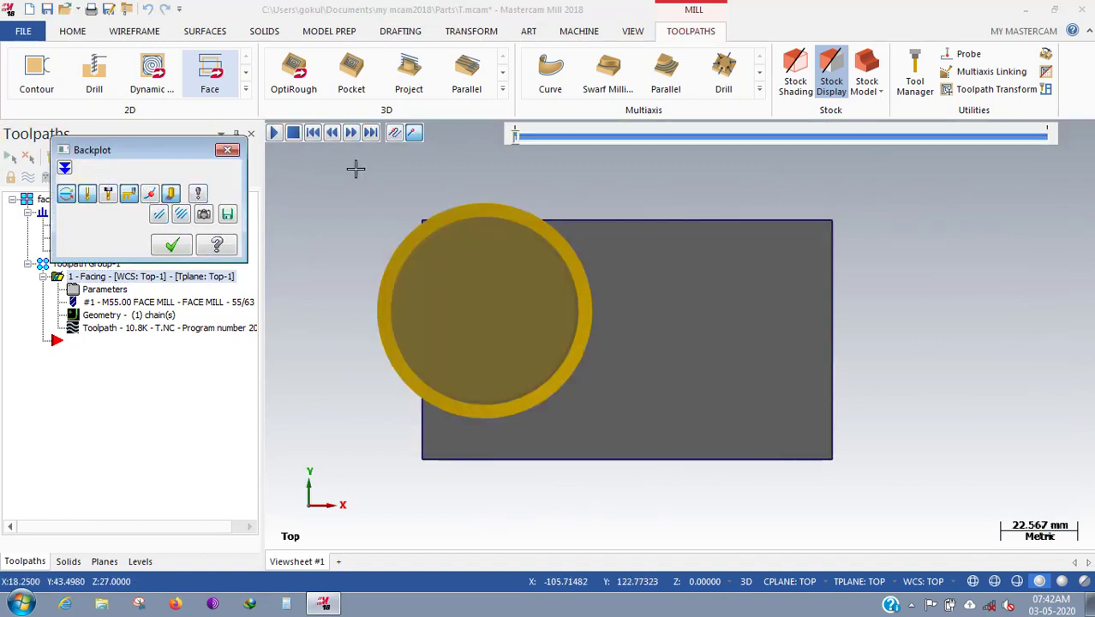
pyautogui.click(274, 133)
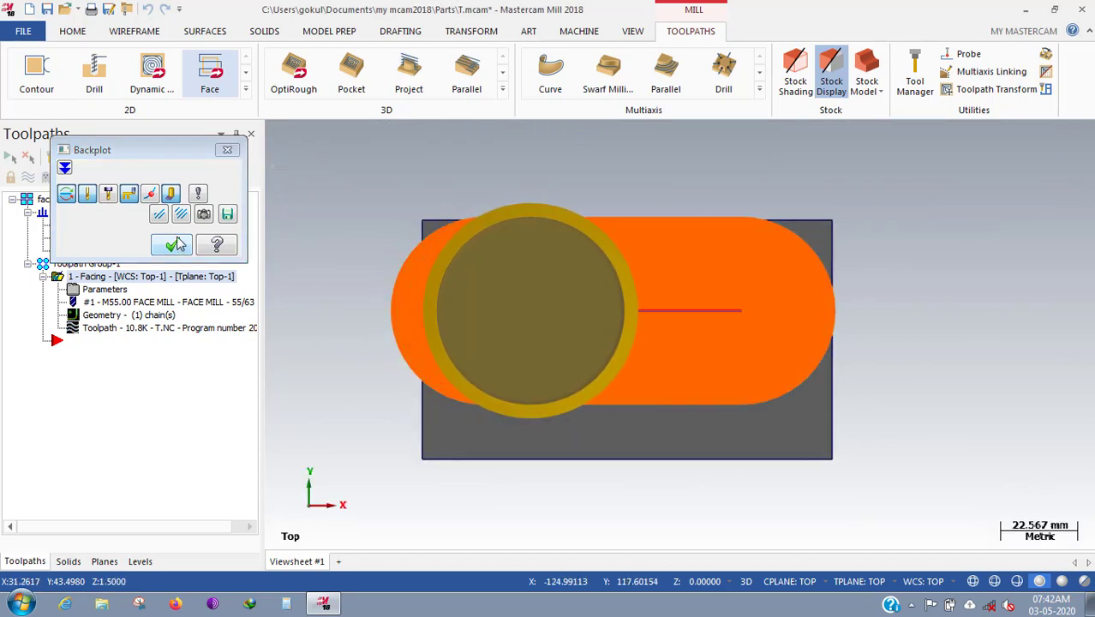
# Check the backplot's cycle time and examine the face mill's coverage of the block from several angles.
pyautogui.click(64, 167)
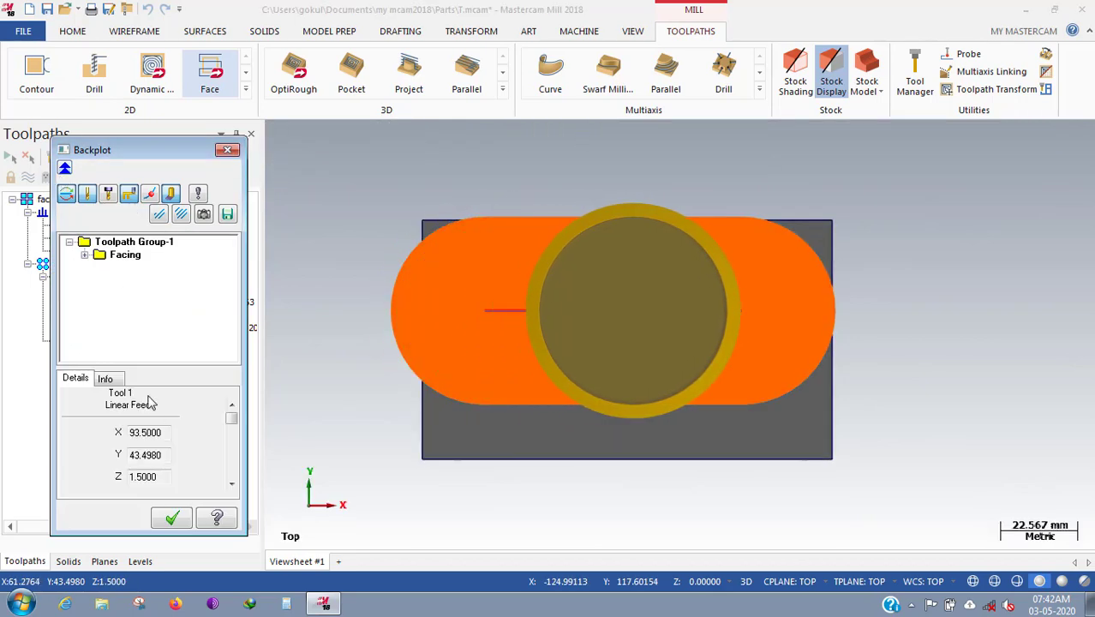
pyautogui.click(105, 378)
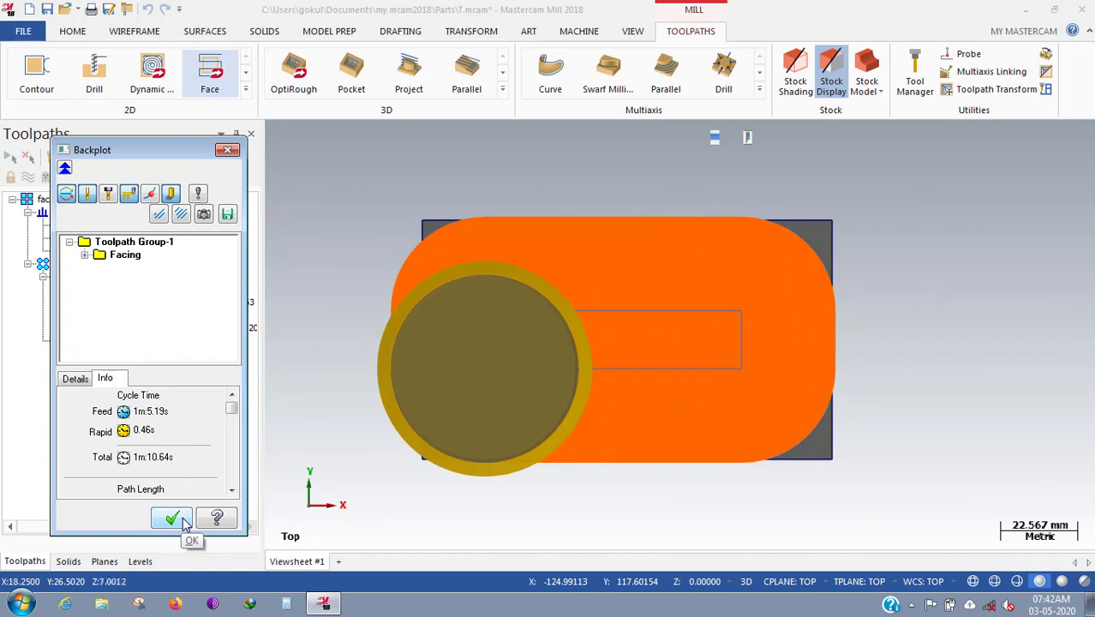
pyautogui.moveTo(832, 403); pyautogui.dragTo(778, 419, button='middle')
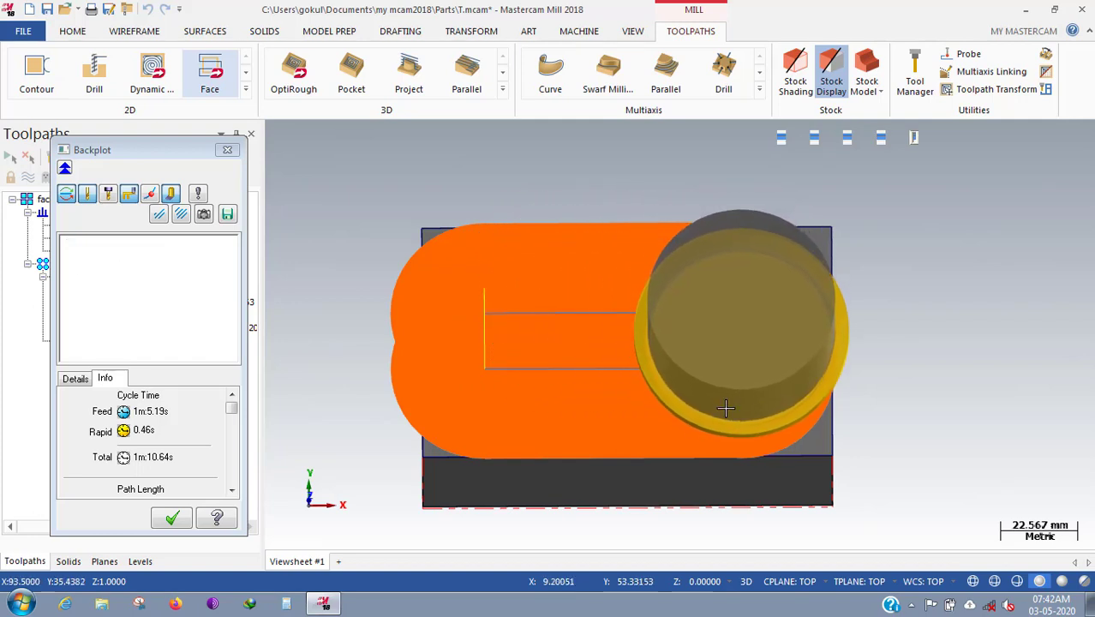
pyautogui.moveTo(961, 141)
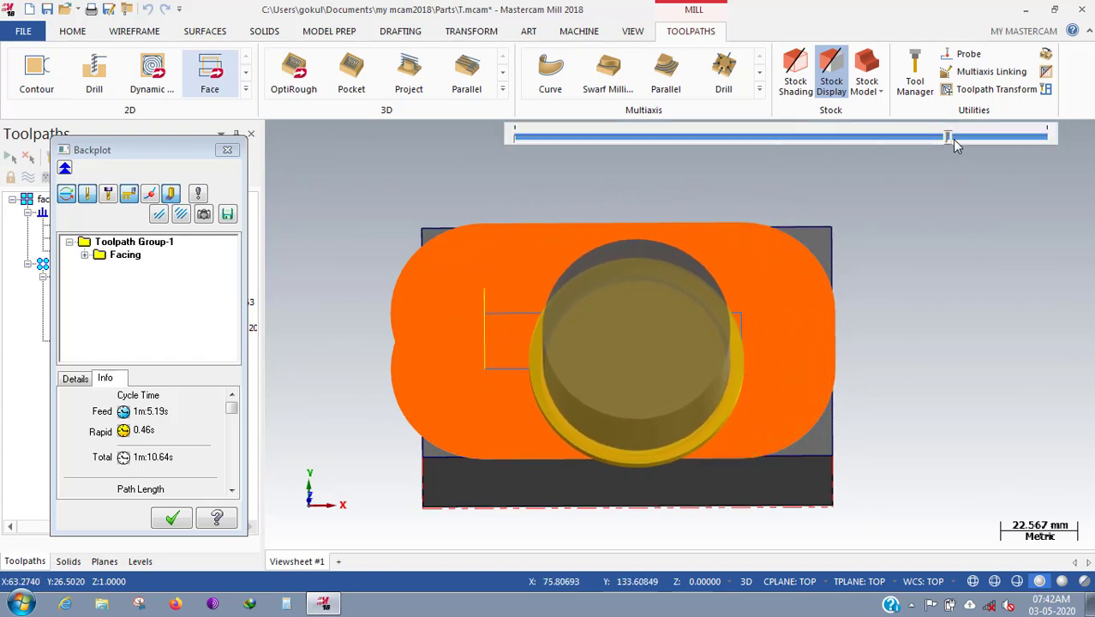
pyautogui.moveTo(821, 280); pyautogui.dragTo(823, 331, button='middle')
pyautogui.hotkey('alt', '1')
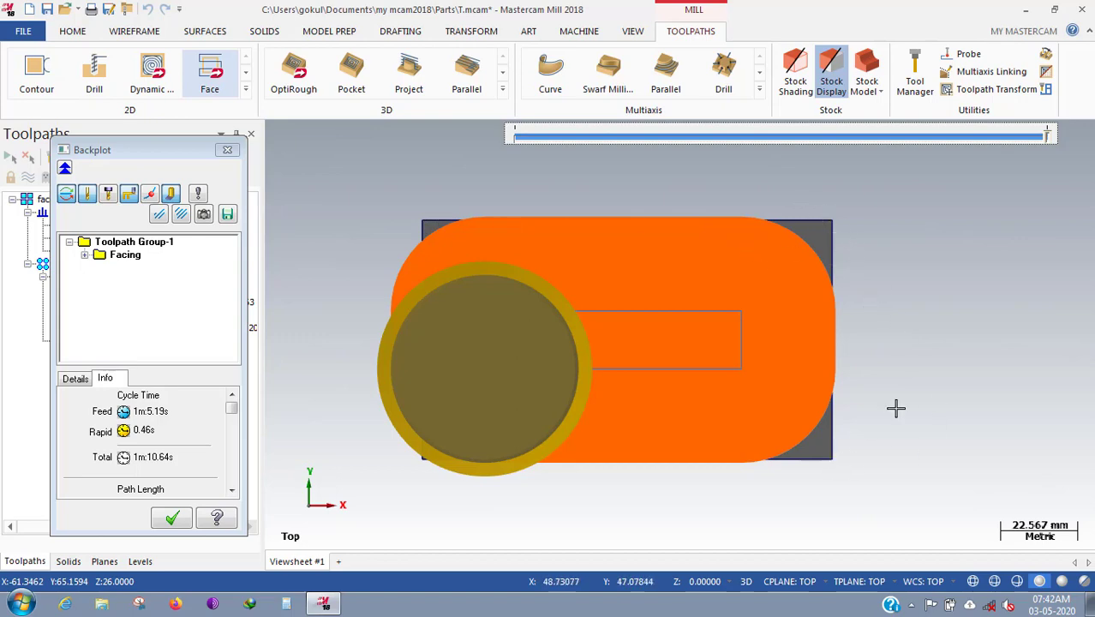
pyautogui.moveTo(741, 364); pyautogui.dragTo(699, 324, button='middle')
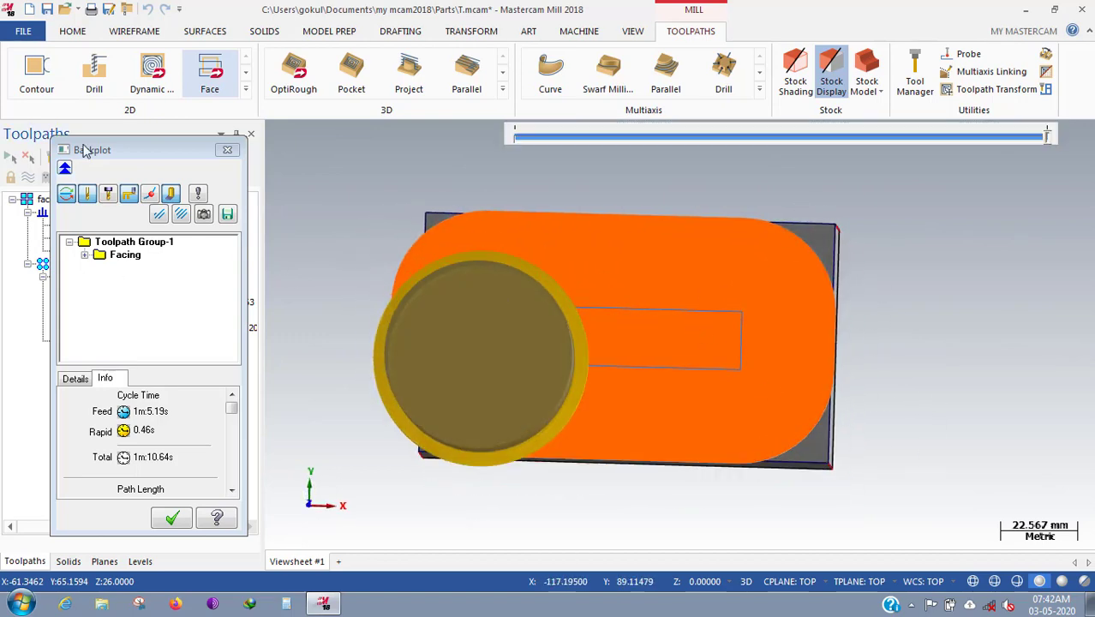
pyautogui.click(230, 149)
# Set the facing operation's across and along overlap to 10 mm and its approach and exit distances to 20%.
pyautogui.click(96, 290)
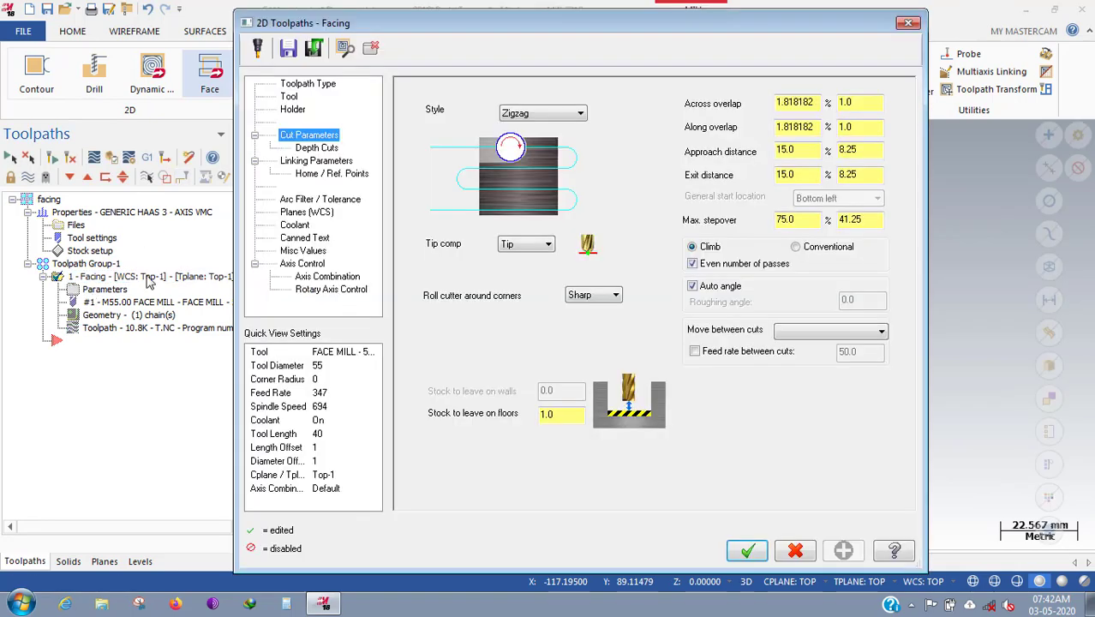
pyautogui.click(853, 102)
pyautogui.write('10')
pyautogui.press('Tab')
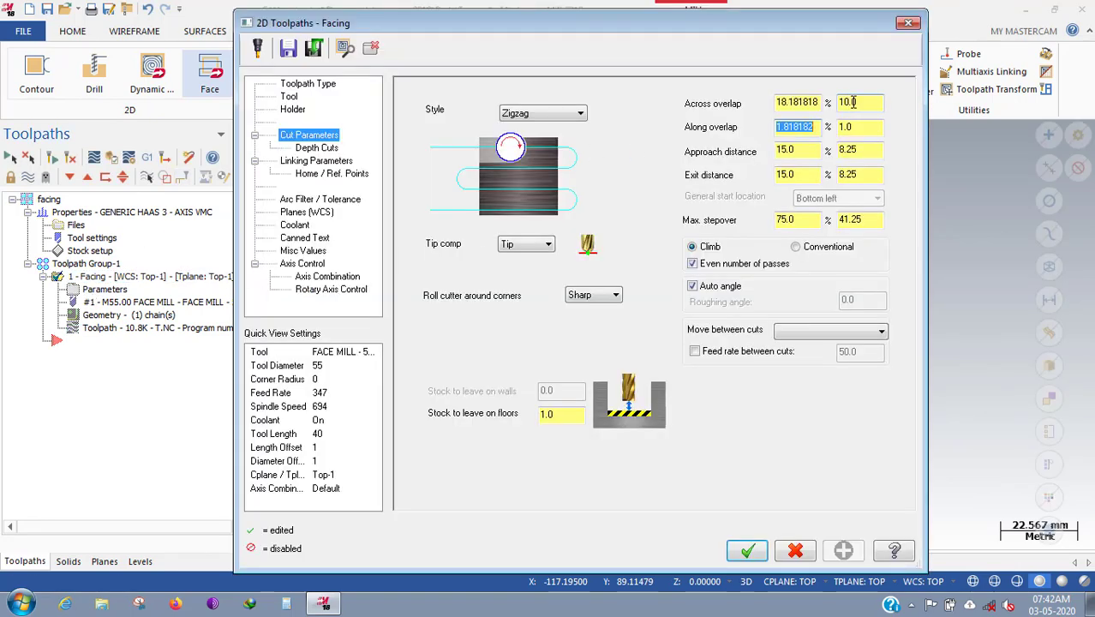
pyautogui.press('Tab')
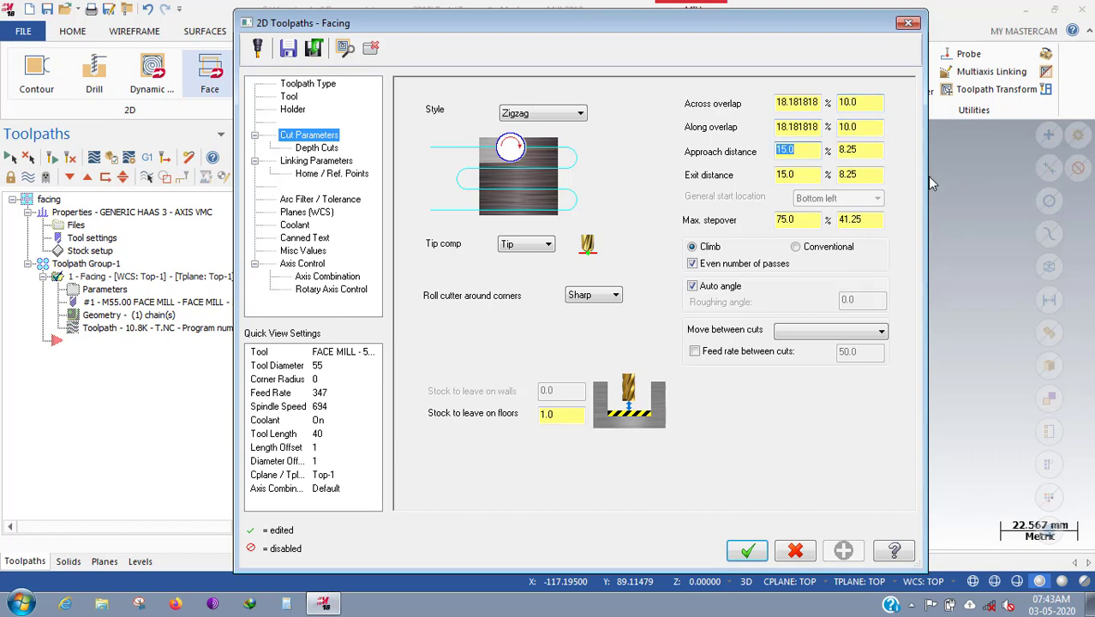
pyautogui.write('20')
pyautogui.press('Tab')
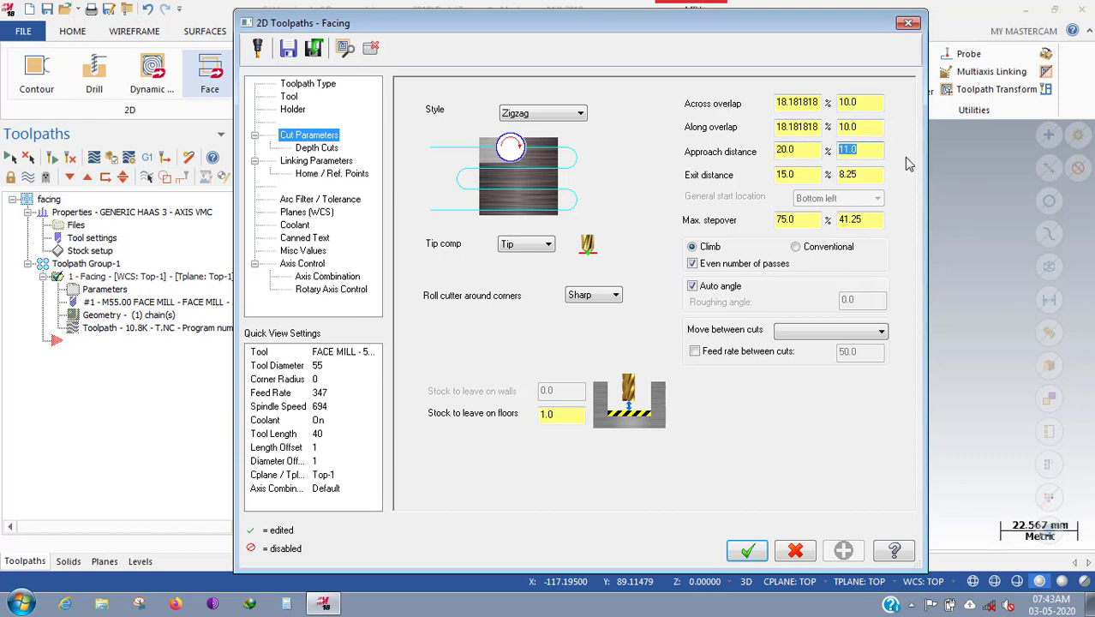
pyautogui.press('Tab')
pyautogui.write('2')
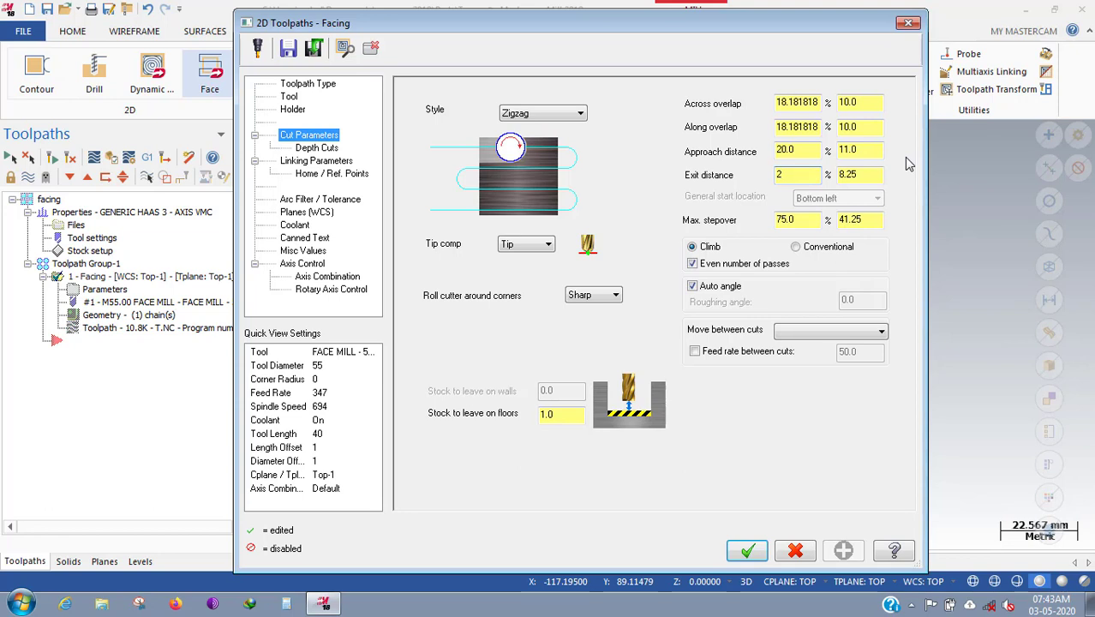
pyautogui.click(747, 550)
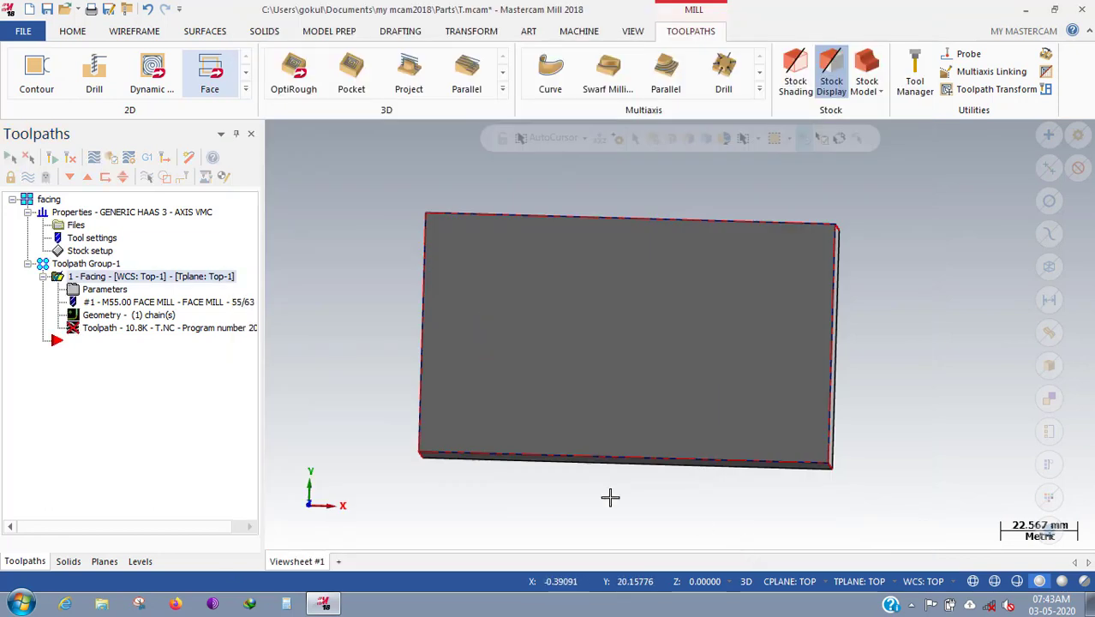
# Backplot the facing toolpath with its enlarged overlaps and check the cycle time.
pyautogui.click(95, 161)
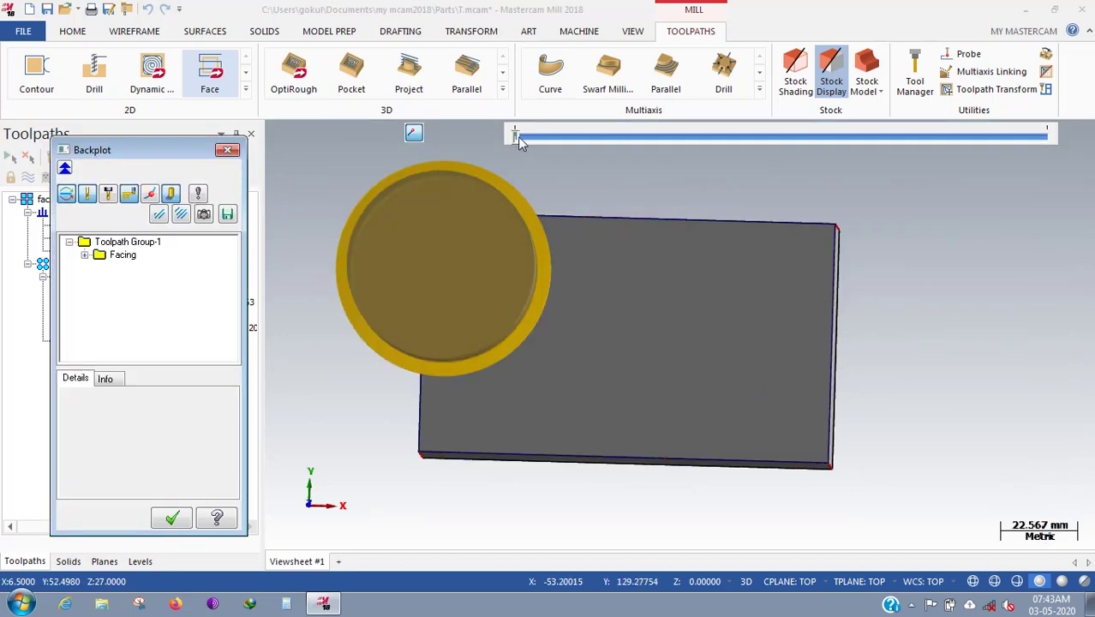
pyautogui.click(518, 136)
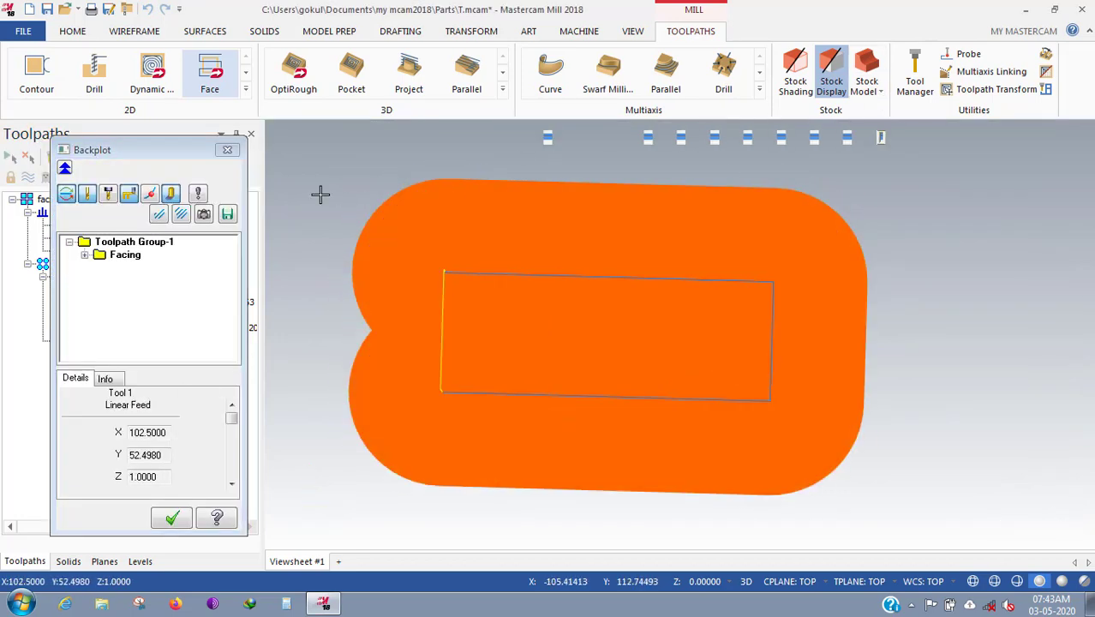
pyautogui.click(120, 383)
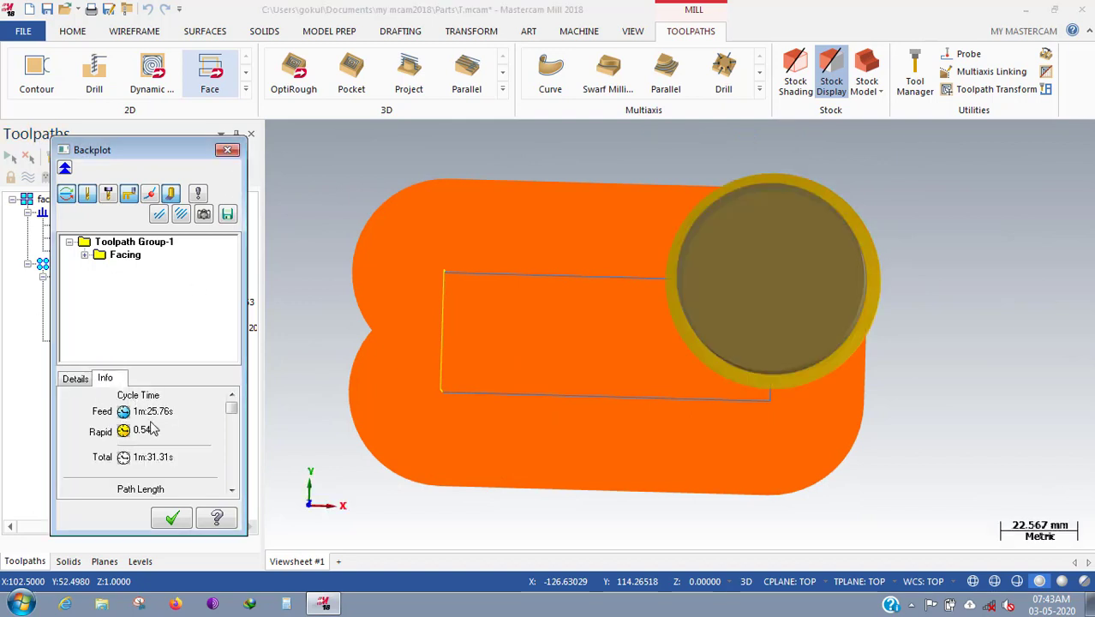
pyautogui.click(171, 519)
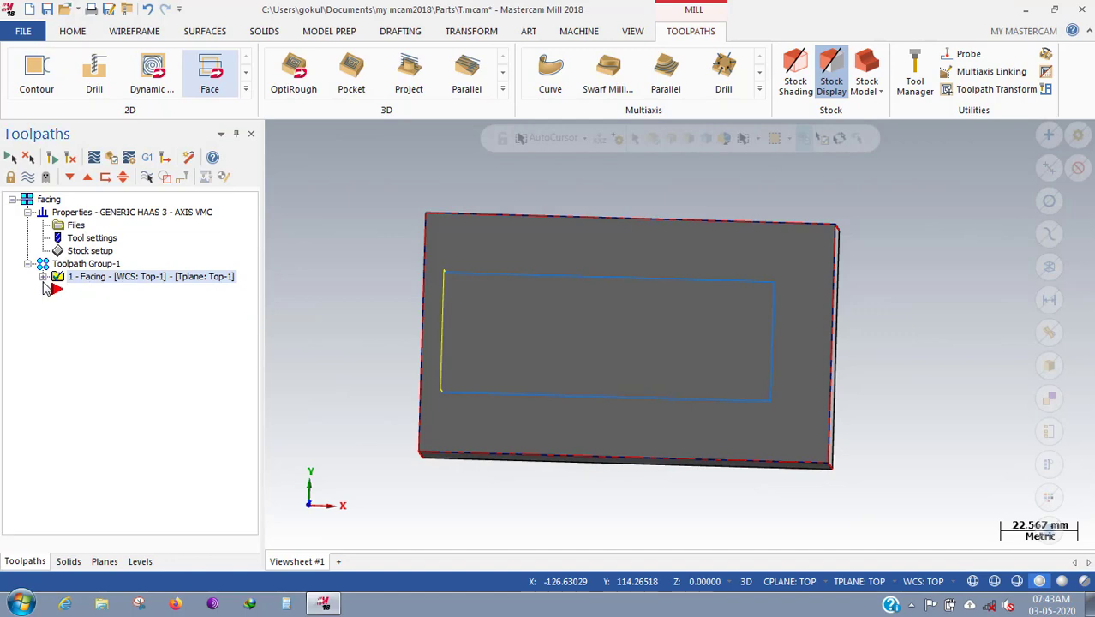
# Set the facing operation's stock to leave on floors to 0 and regenerate the toolpath.
pyautogui.moveTo(433, 377)
pyautogui.mouseDown(button='middle')
pyautogui.moveTo(432, 286)
pyautogui.moveTo(434, 334)
pyautogui.moveTo(410, 338)
pyautogui.mouseUp(button='middle')
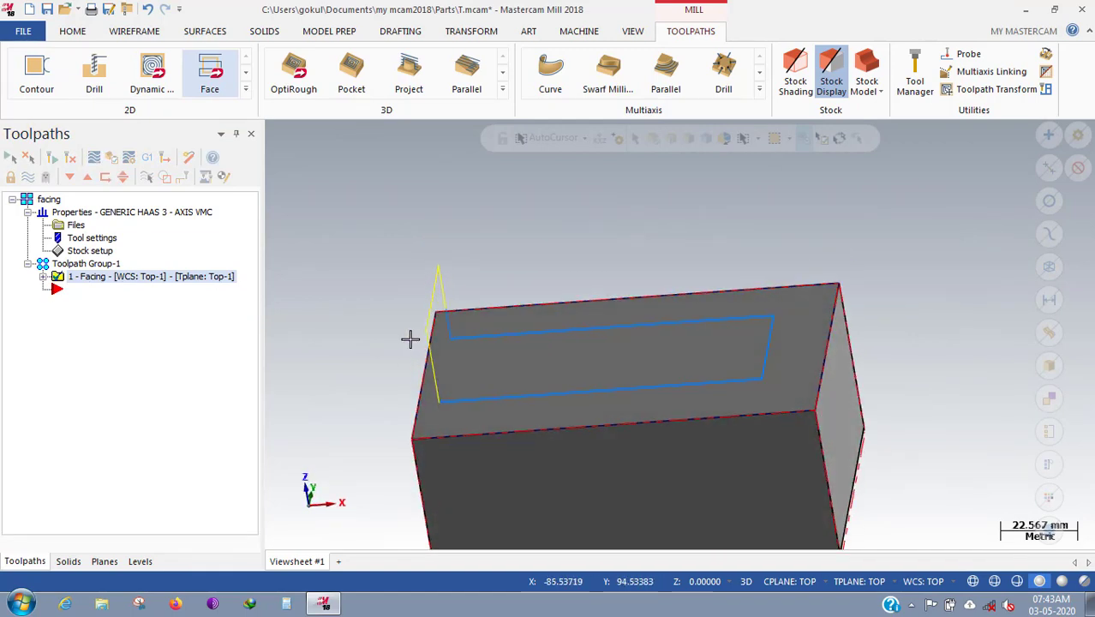
pyautogui.click(43, 277)
pyautogui.click(76, 289)
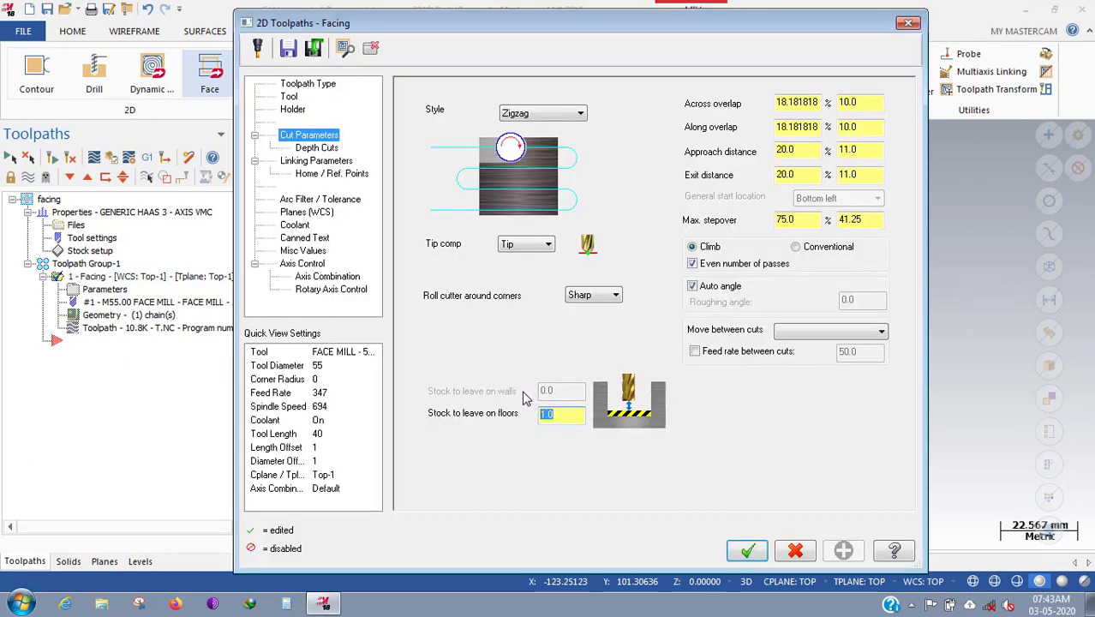
pyautogui.write('0')
pyautogui.click(747, 550)
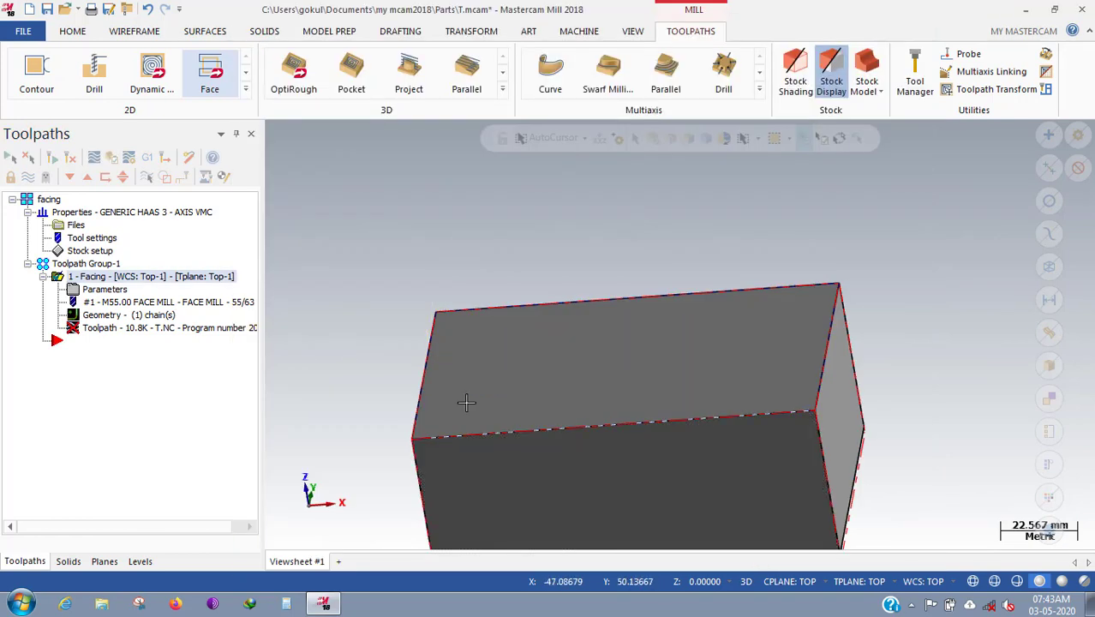
pyautogui.click(70, 157)
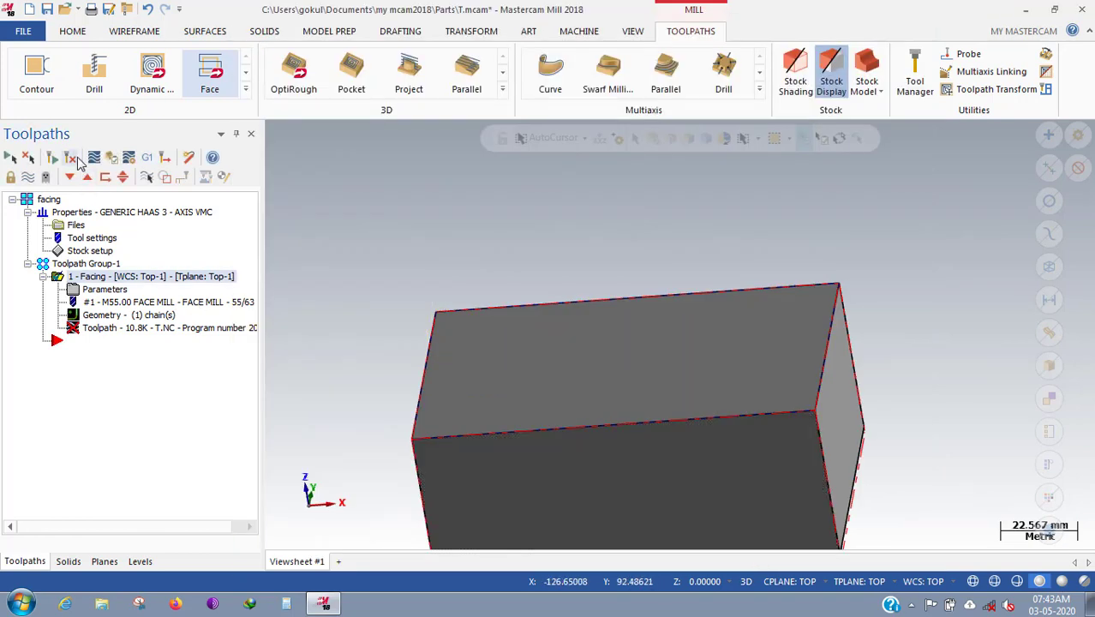
# Open the backplot of the facing toolpath with zero floor stock and check its cycle time.
pyautogui.click(95, 157)
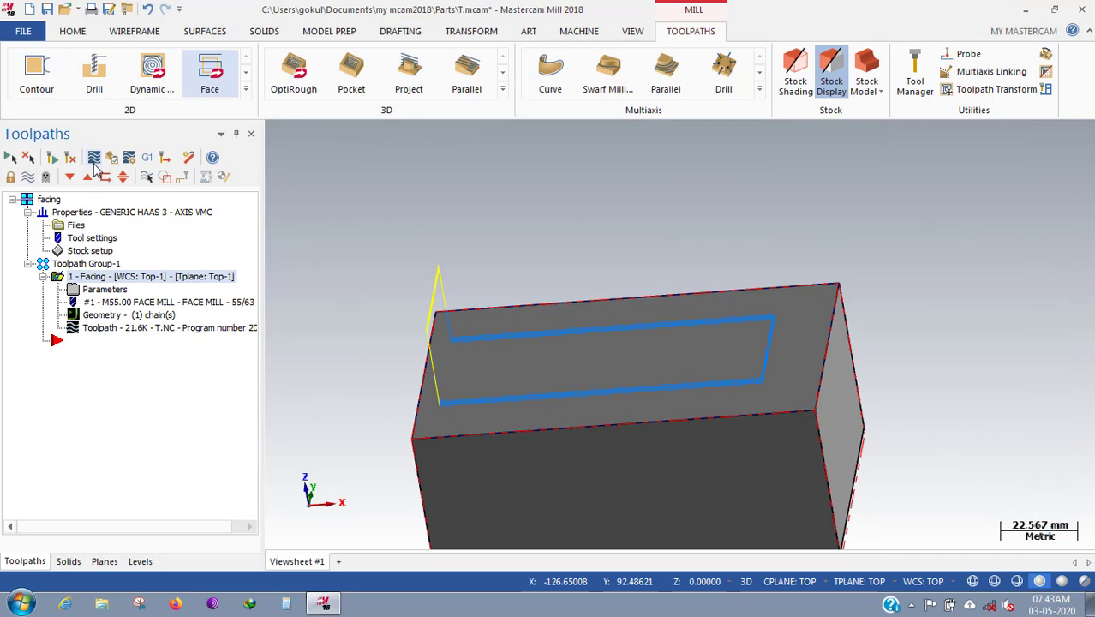
pyautogui.click(106, 380)
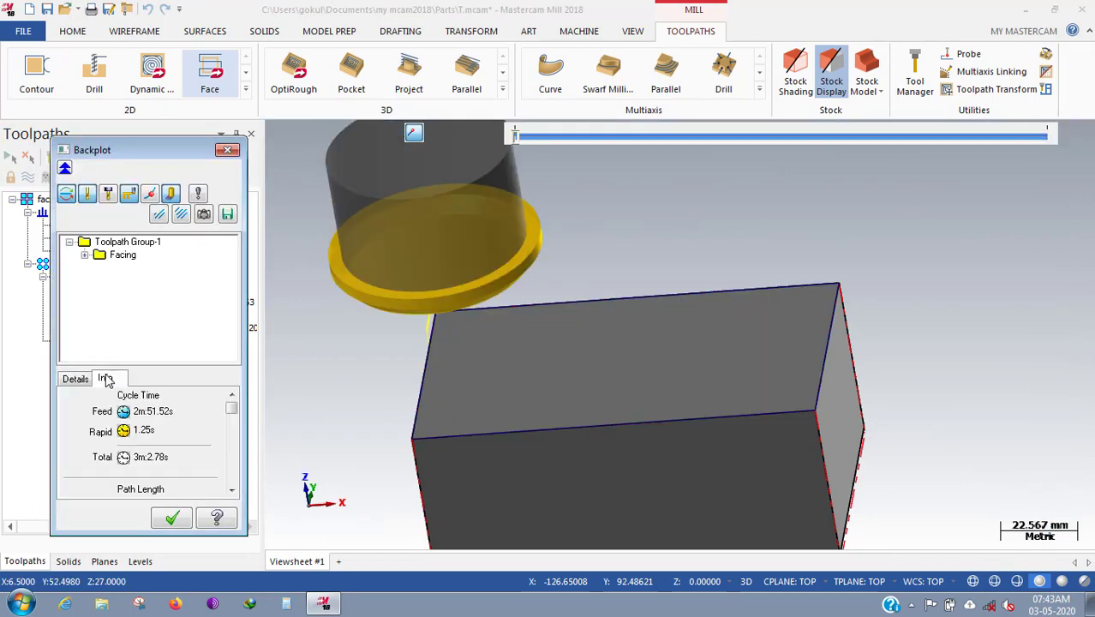
pyautogui.click(177, 518)
# Duplicate the facing operation within Toolpath Group-1.
pyautogui.click(43, 277)
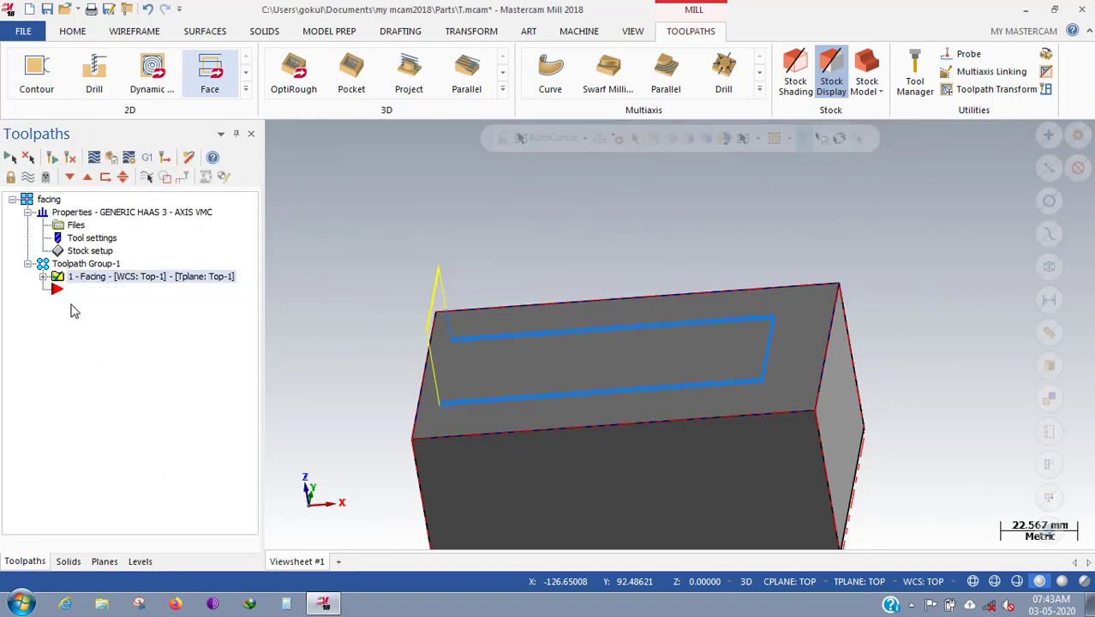
pyautogui.hotkey('ctrl', 'c')
pyautogui.hotkey('ctrl', 'v')
pyautogui.rightClick(109, 306)
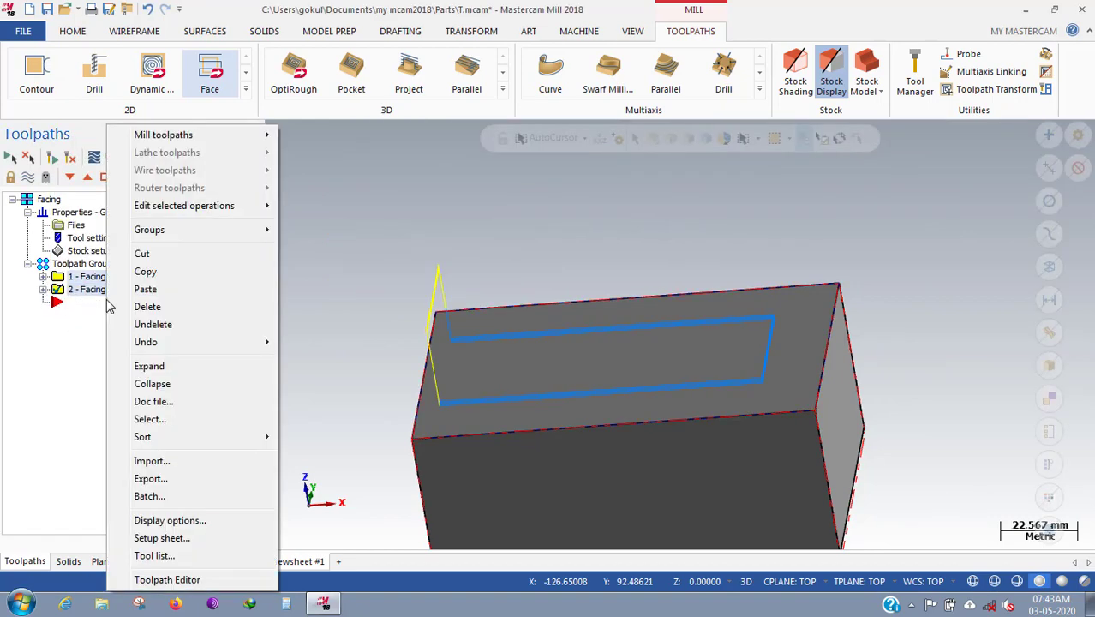
pyautogui.click(94, 334)
# Change the cutting style of the second facing operation to One way.
pyautogui.click(44, 290)
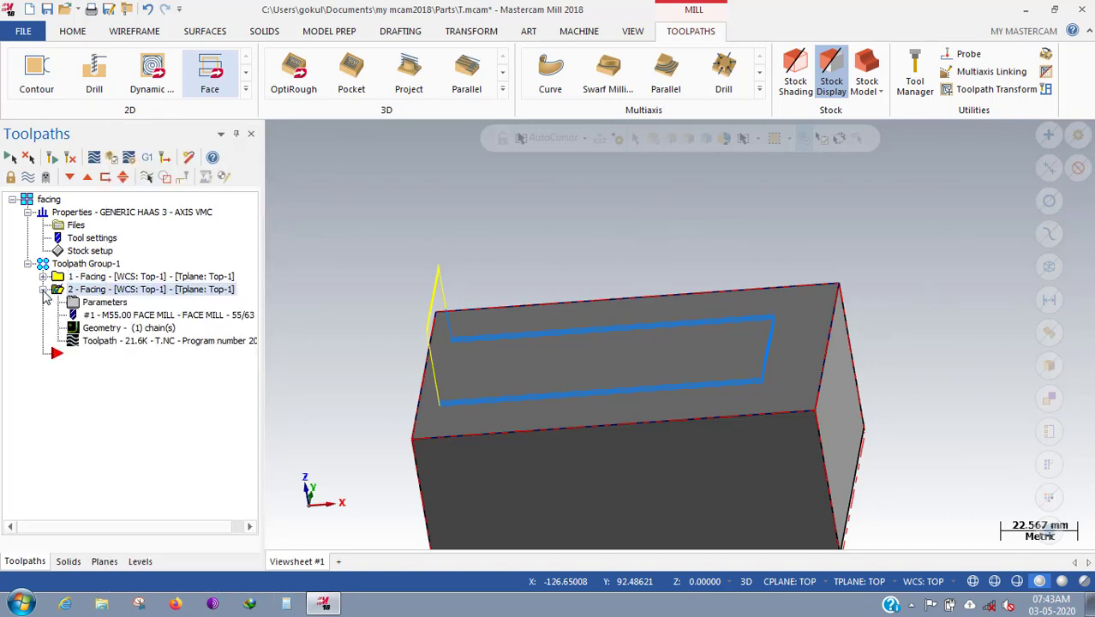
pyautogui.click(106, 304)
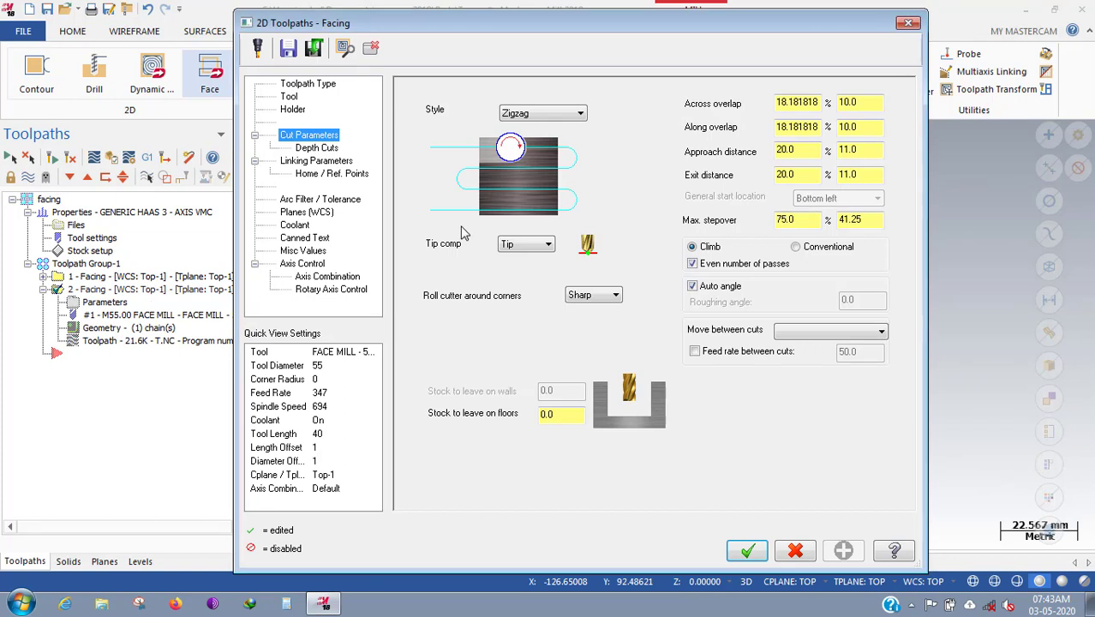
pyautogui.click(515, 114)
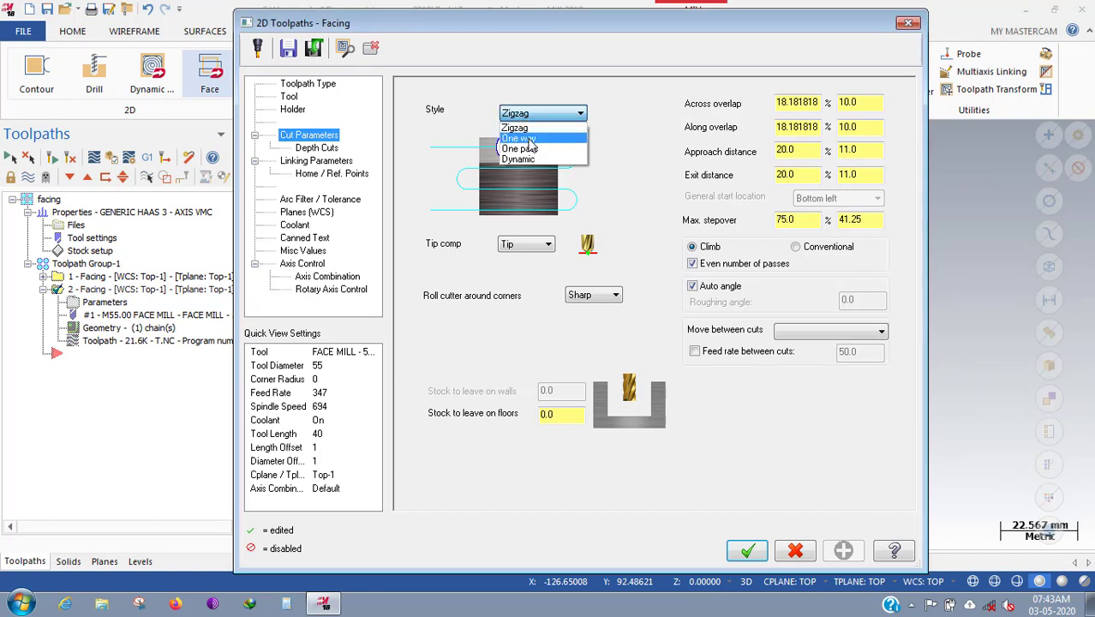
pyautogui.click(519, 138)
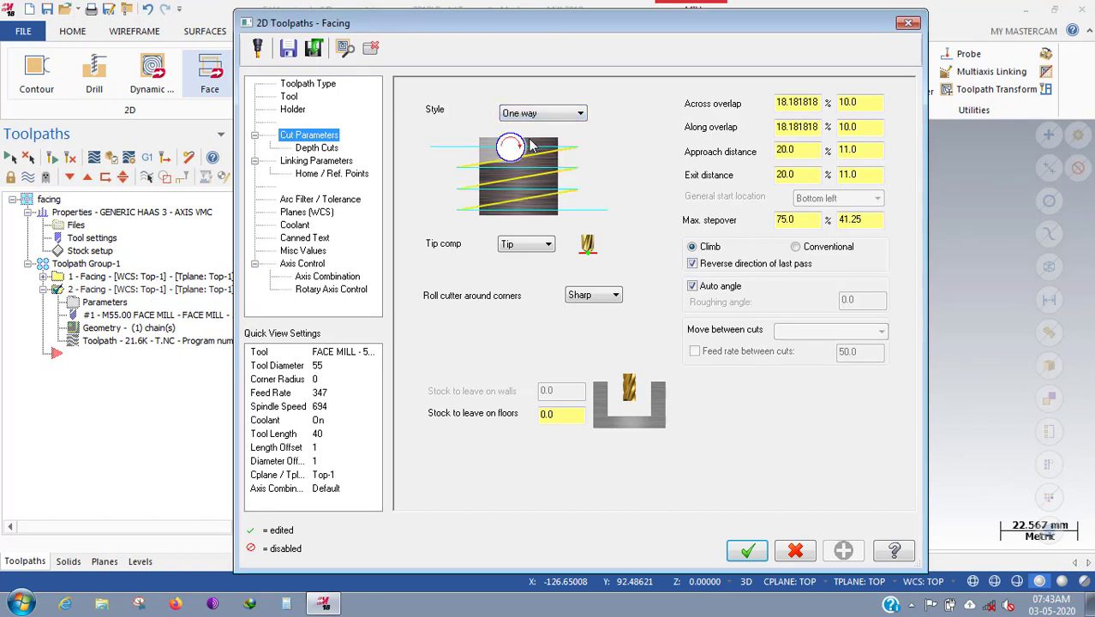
pyautogui.click(753, 553)
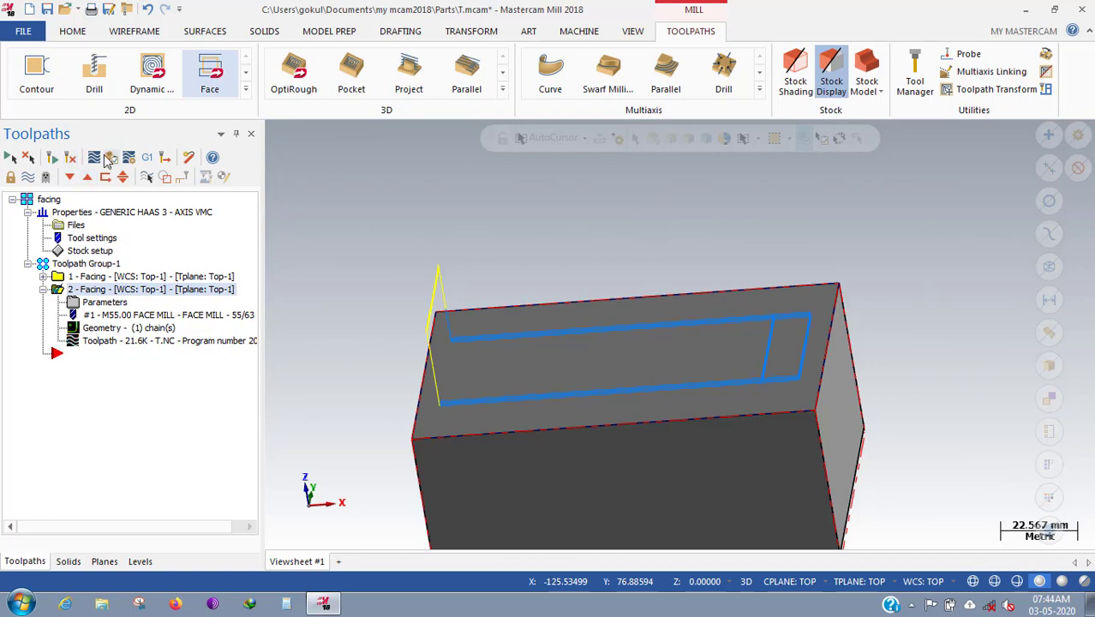
# Open the backplot of the second, one-way facing toolpath from above and check its cycle time.
pyautogui.click(93, 159)
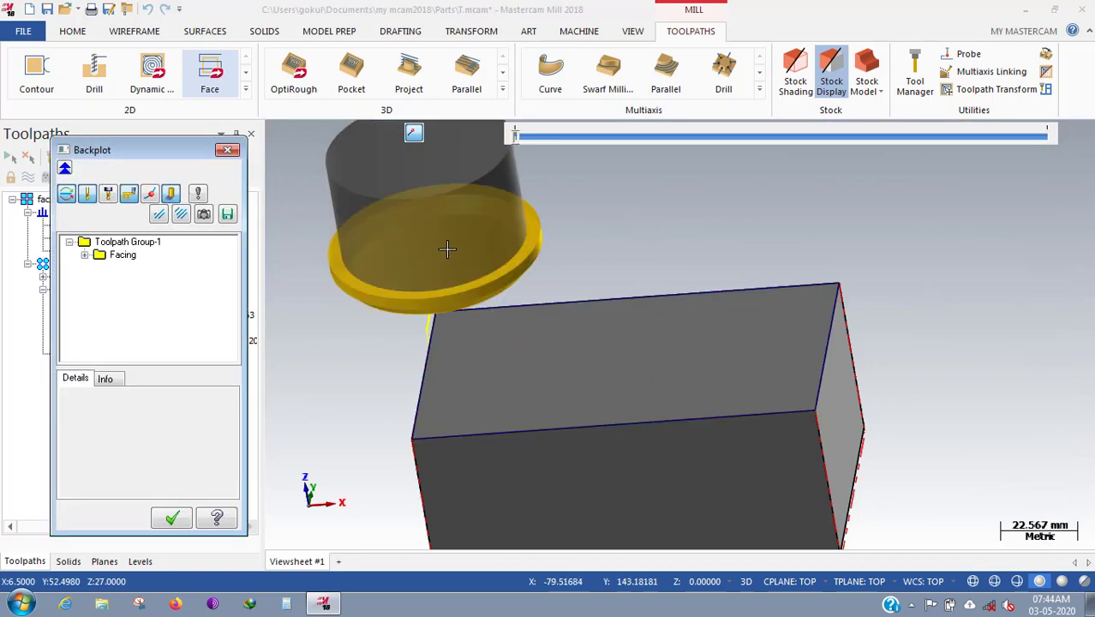
pyautogui.hotkey('alt', '1')
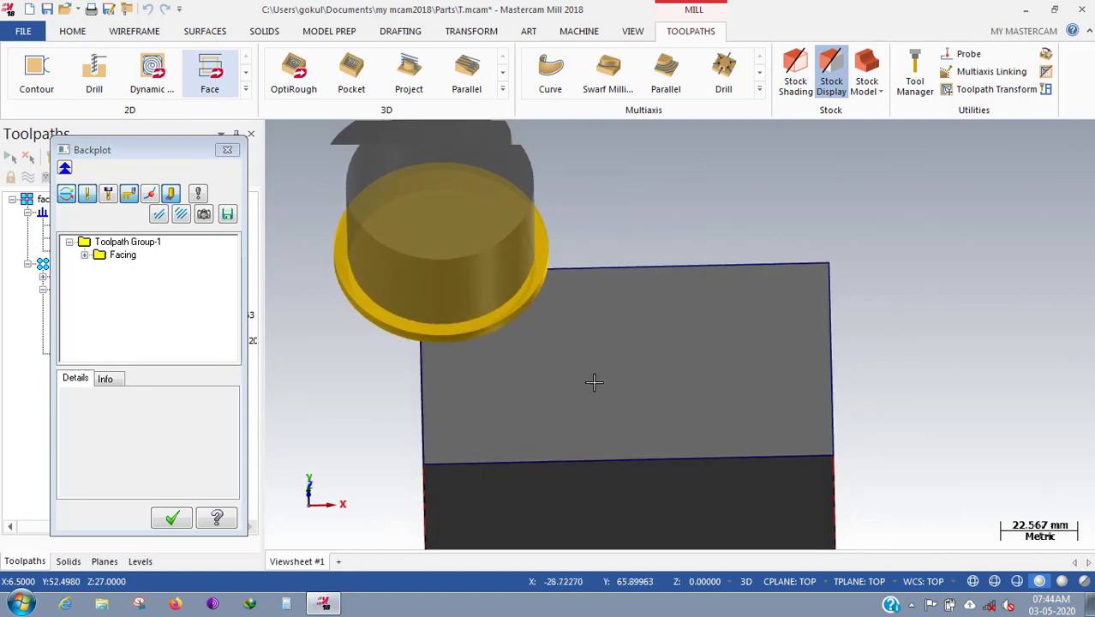
pyautogui.click(105, 381)
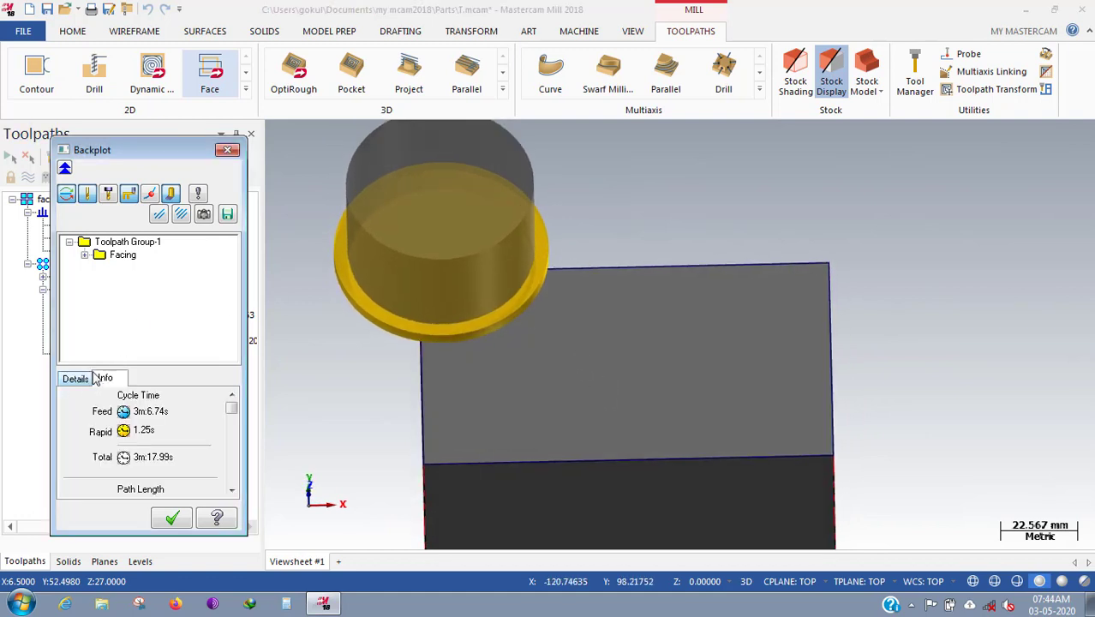
pyautogui.click(172, 517)
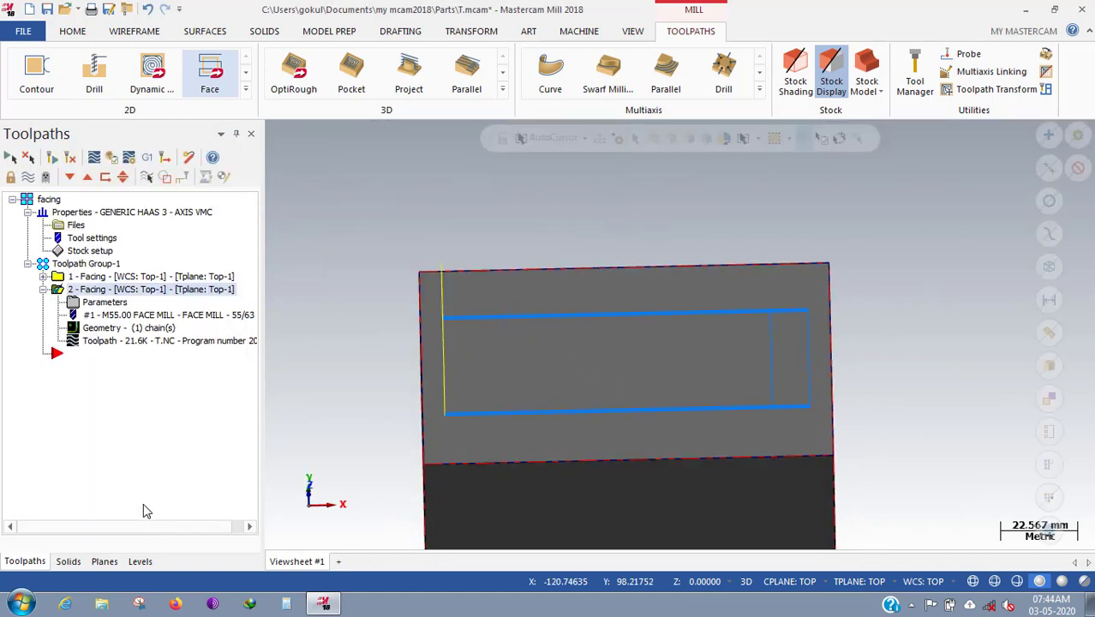
# Limit the display to selected operations and toggle the first facing operation's toolpath display to inspect the zigzag path alone.
pyautogui.moveTo(508, 251); pyautogui.dragTo(506, 305, button='middle')
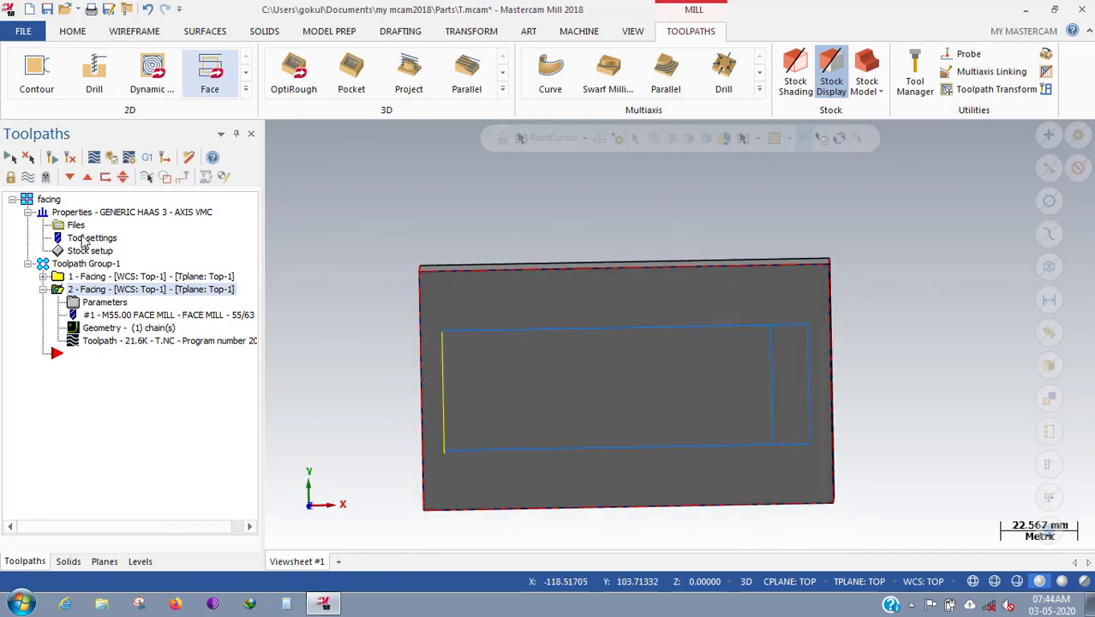
pyautogui.click(147, 177)
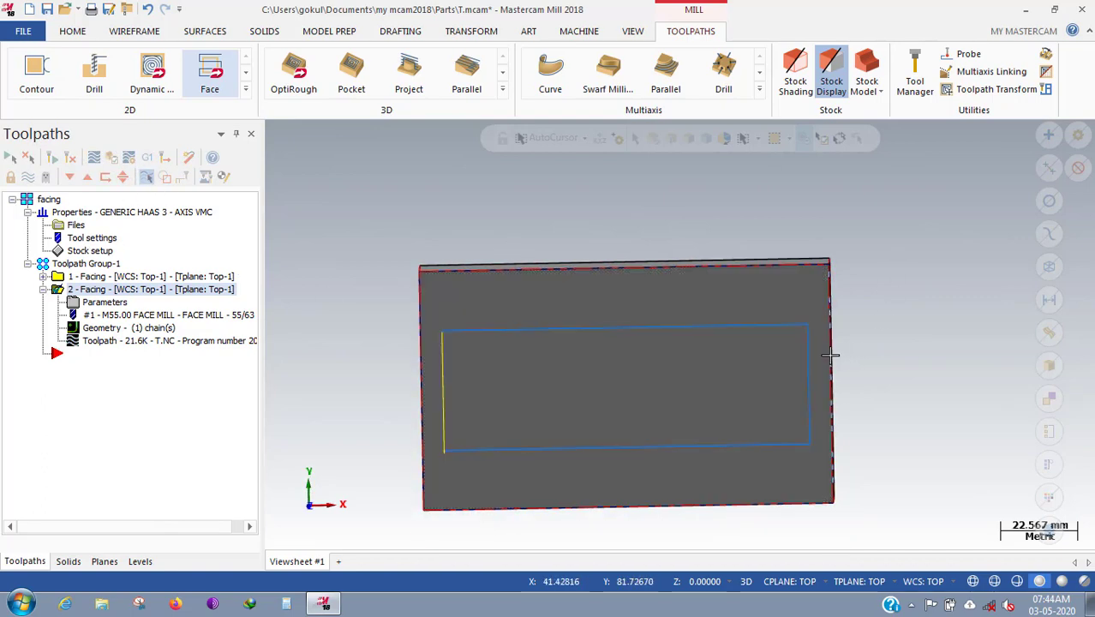
pyautogui.moveTo(832, 355); pyautogui.dragTo(275, 289, button='middle')
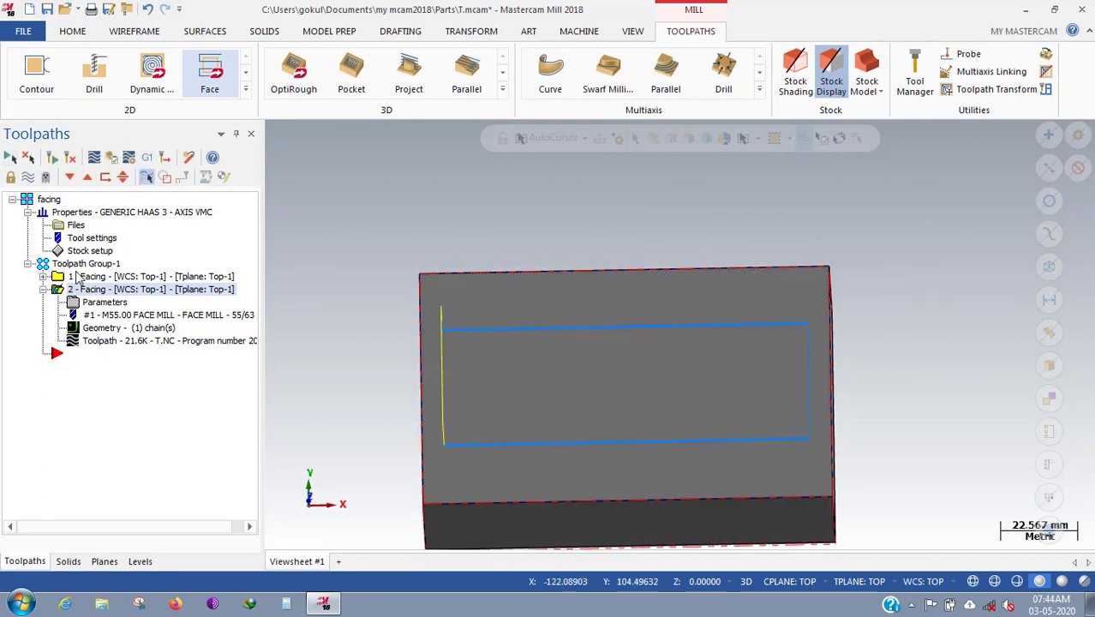
pyautogui.click(78, 277)
pyautogui.click(26, 179)
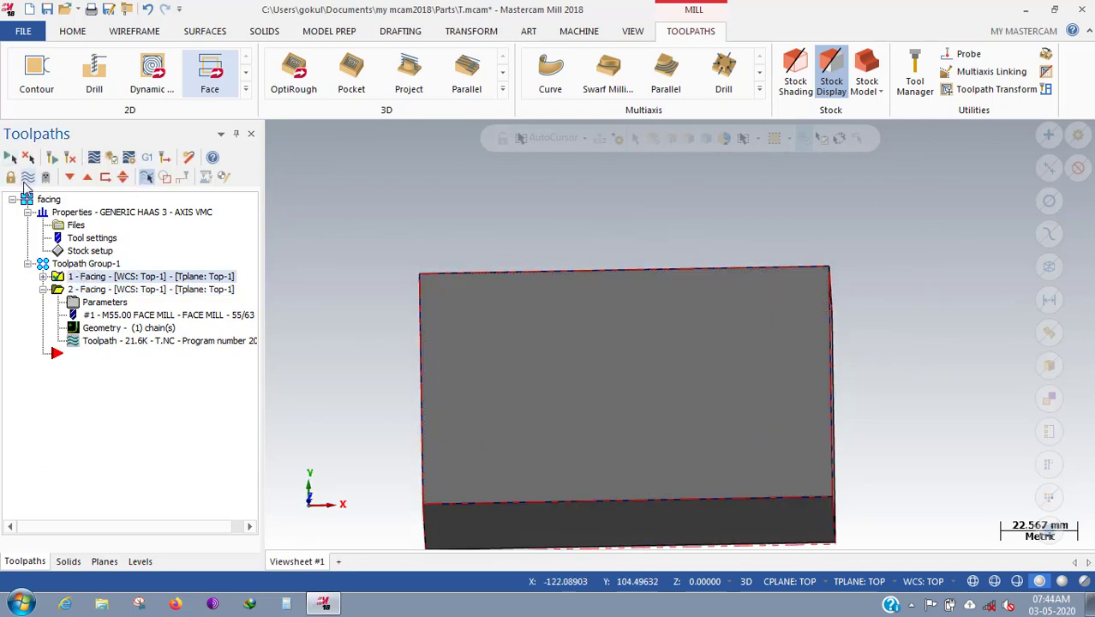
pyautogui.click(27, 178)
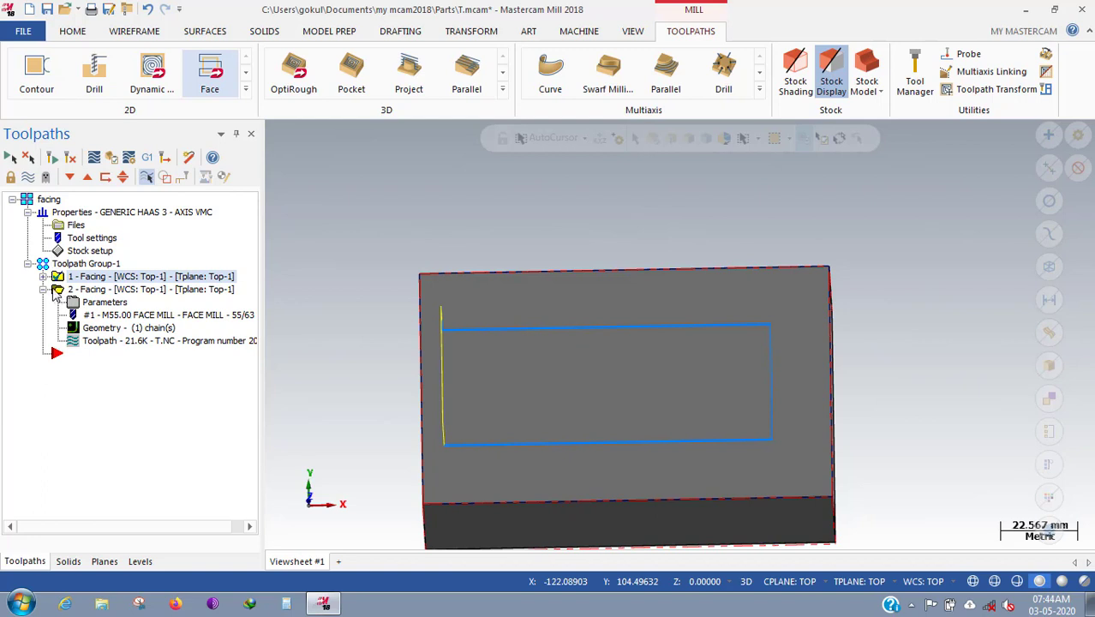
# Toggle the toolpath display of the second facing operation, and of all operations in Toolpath Group-1, to compare the paths.
pyautogui.click(55, 291)
pyautogui.click(27, 179)
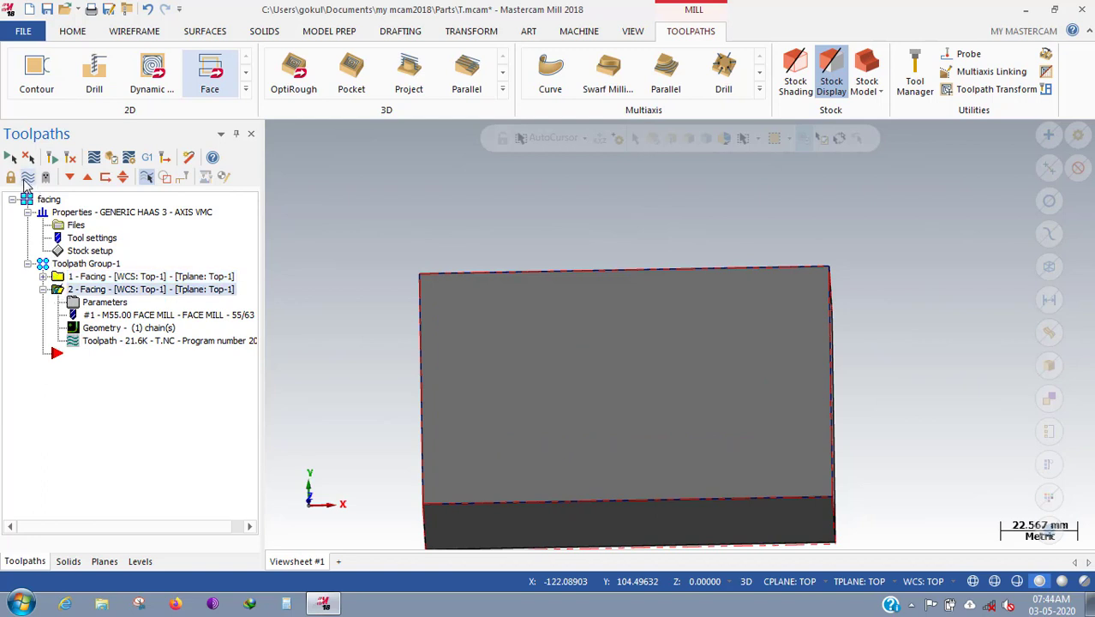
pyautogui.click(26, 178)
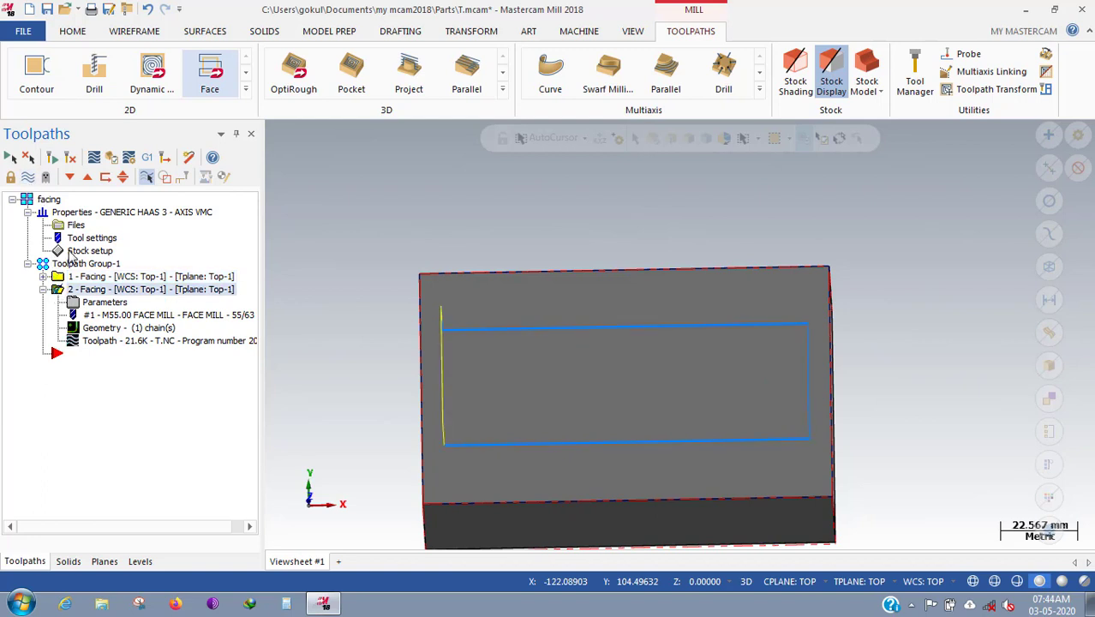
pyautogui.click(77, 263)
pyautogui.click(27, 180)
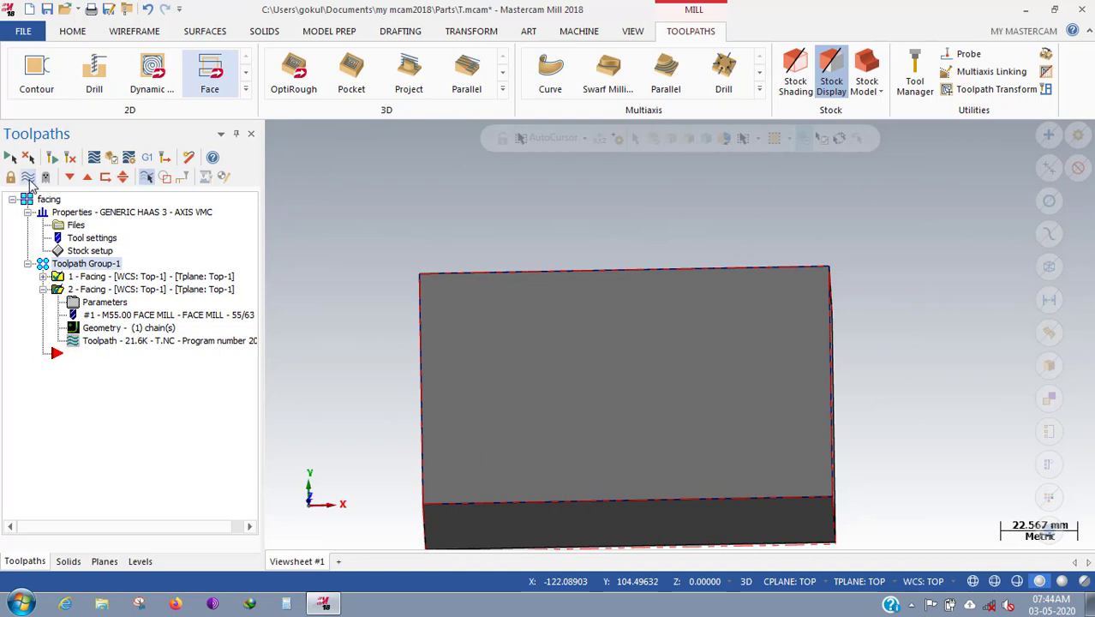
pyautogui.click(28, 180)
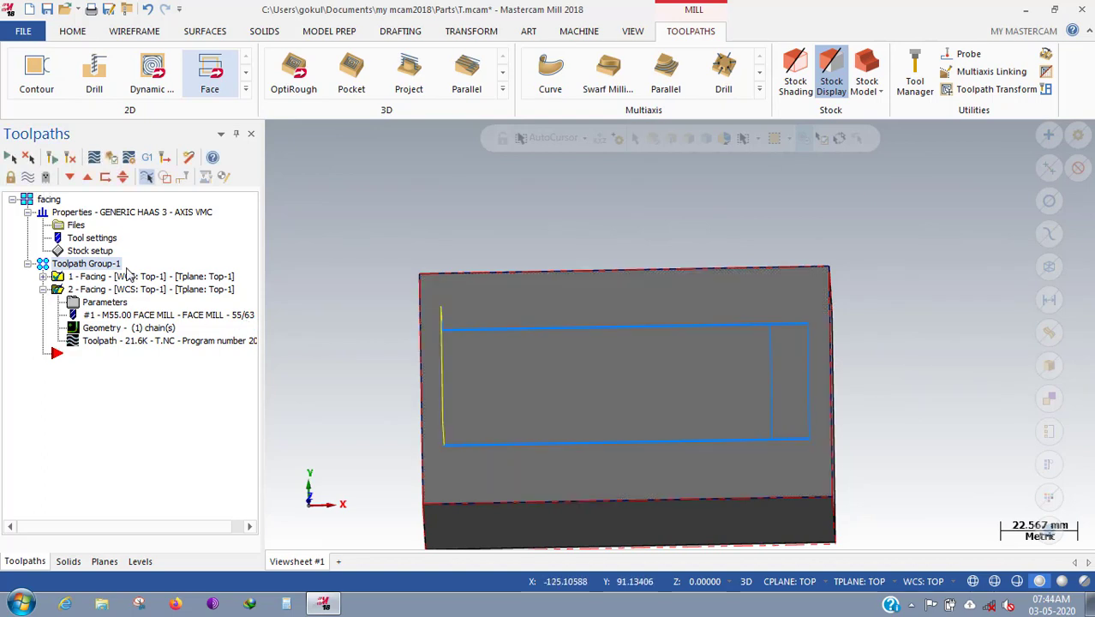
# Duplicate the second facing operation to create a third one in Toolpath Group-1.
pyautogui.click(127, 289)
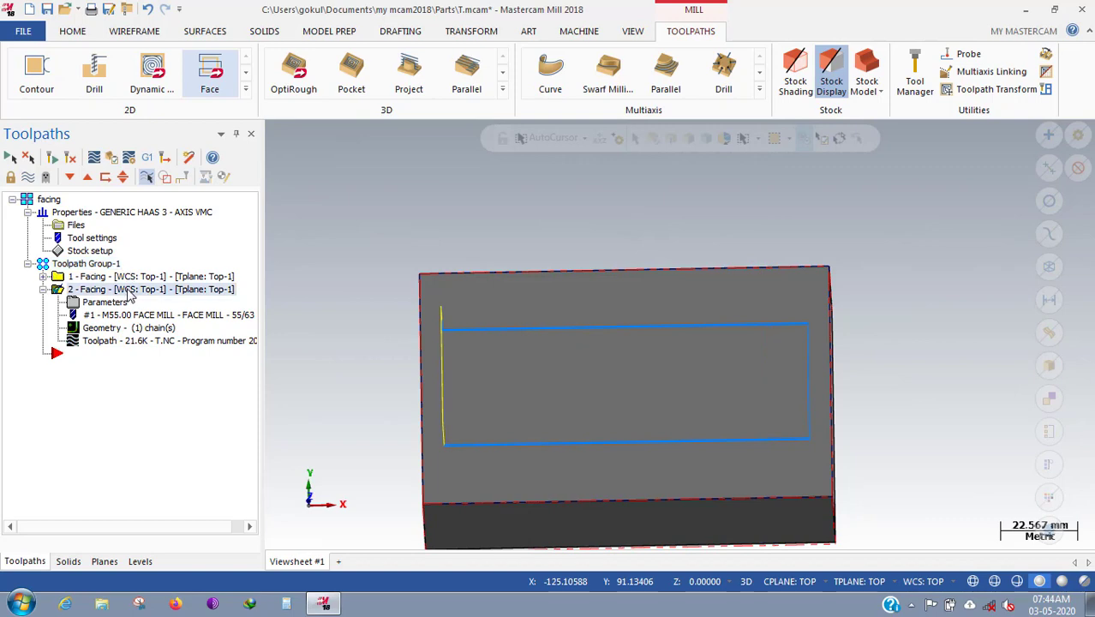
pyautogui.click(42, 291)
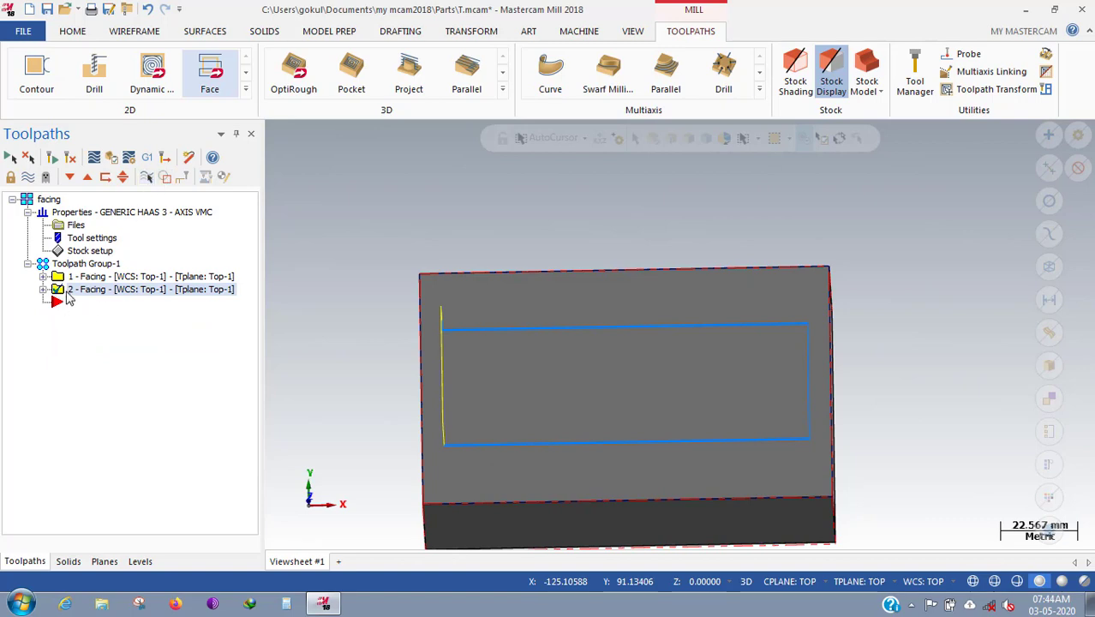
pyautogui.hotkey('ctrl', 'v')
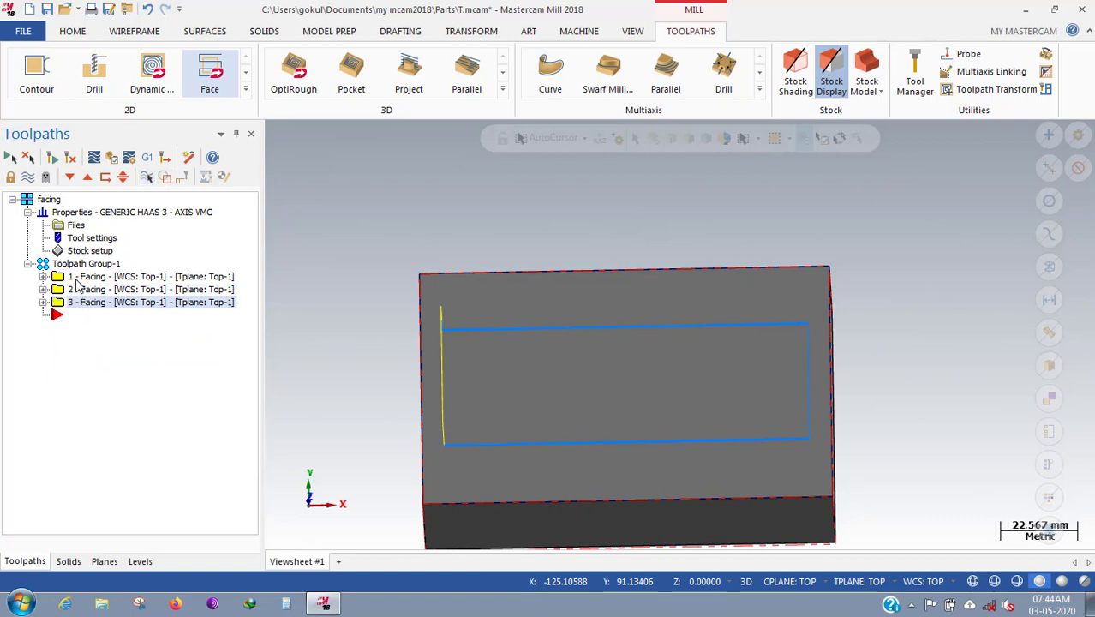
# Change the cutting style of the third facing operation to One pass.
pyautogui.click(43, 303)
pyautogui.click(83, 315)
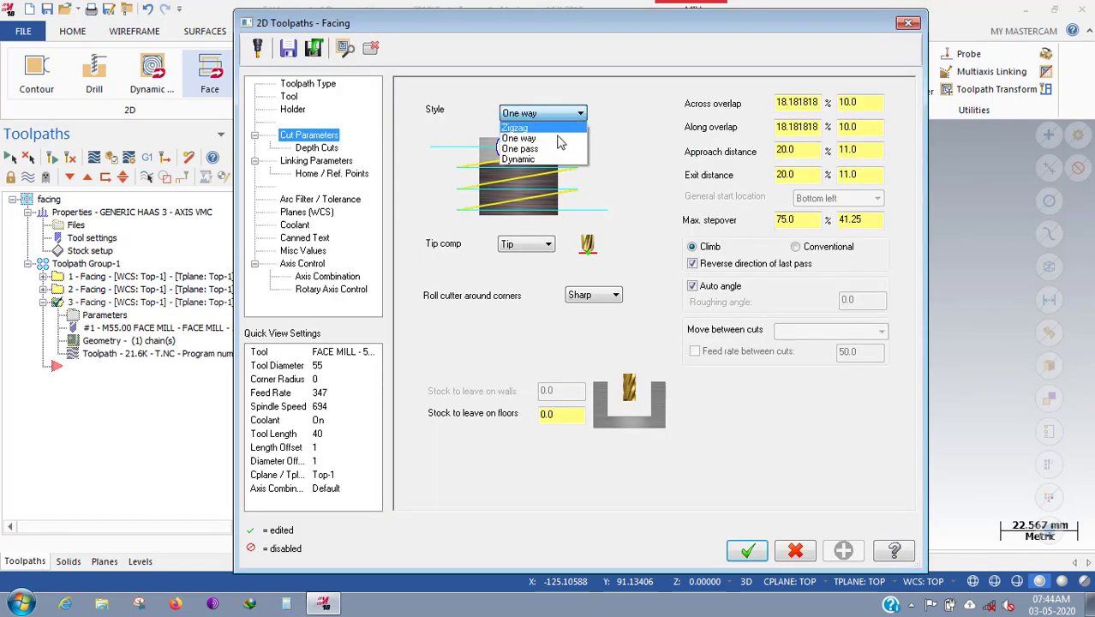
pyautogui.click(557, 127)
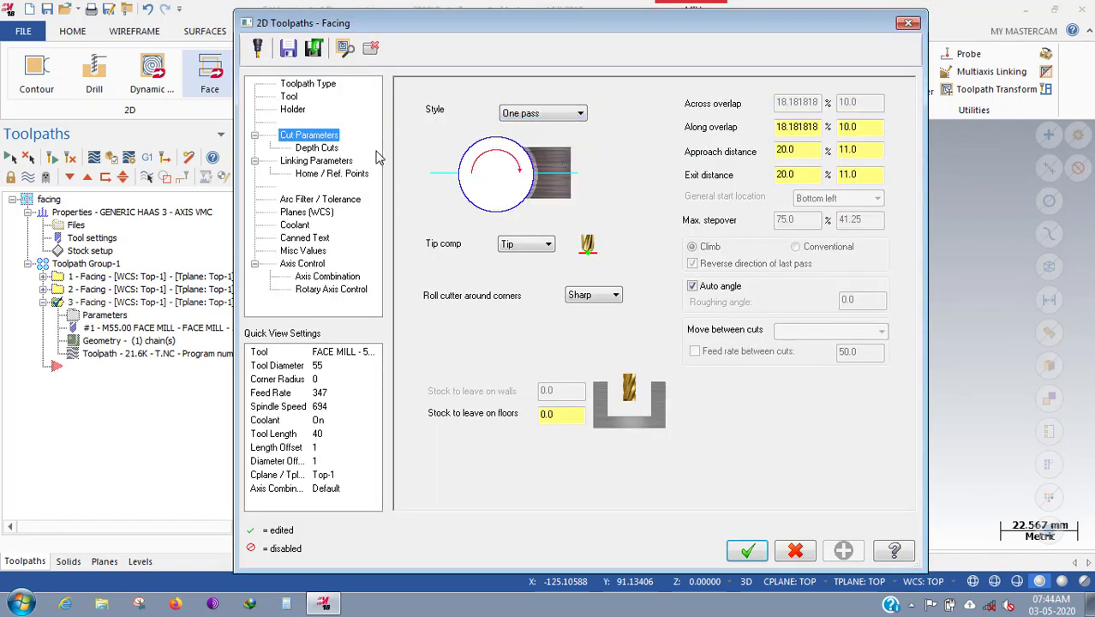
# Assign the library tool FACE MILL - 80/88 to the third facing operation and regenerate its toolpath.
pyautogui.click(288, 96)
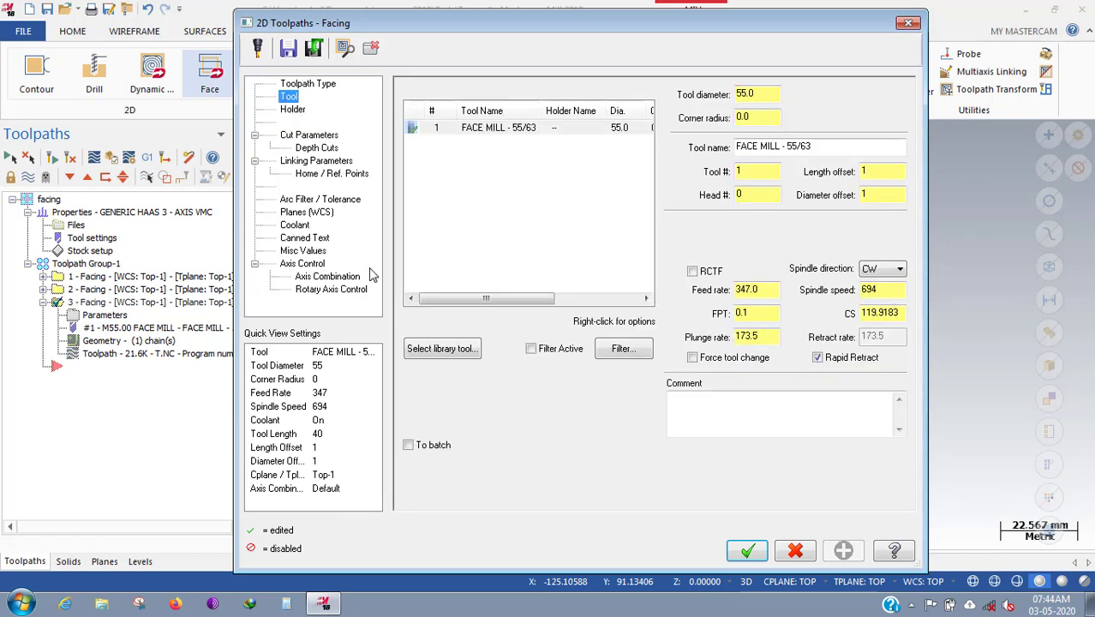
pyautogui.click(421, 348)
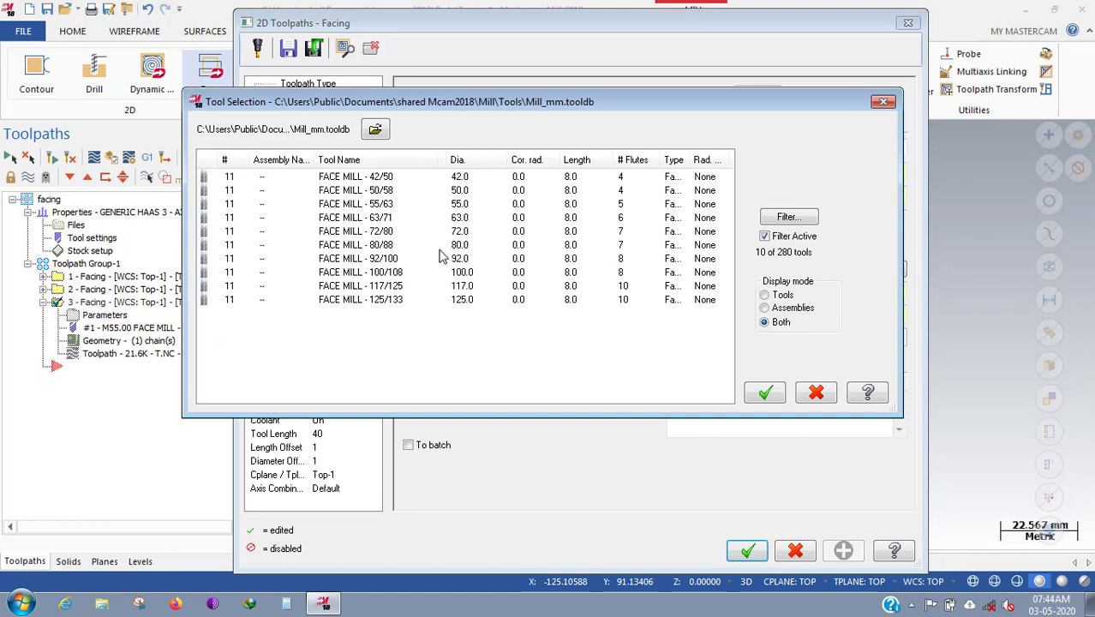
pyautogui.click(451, 246)
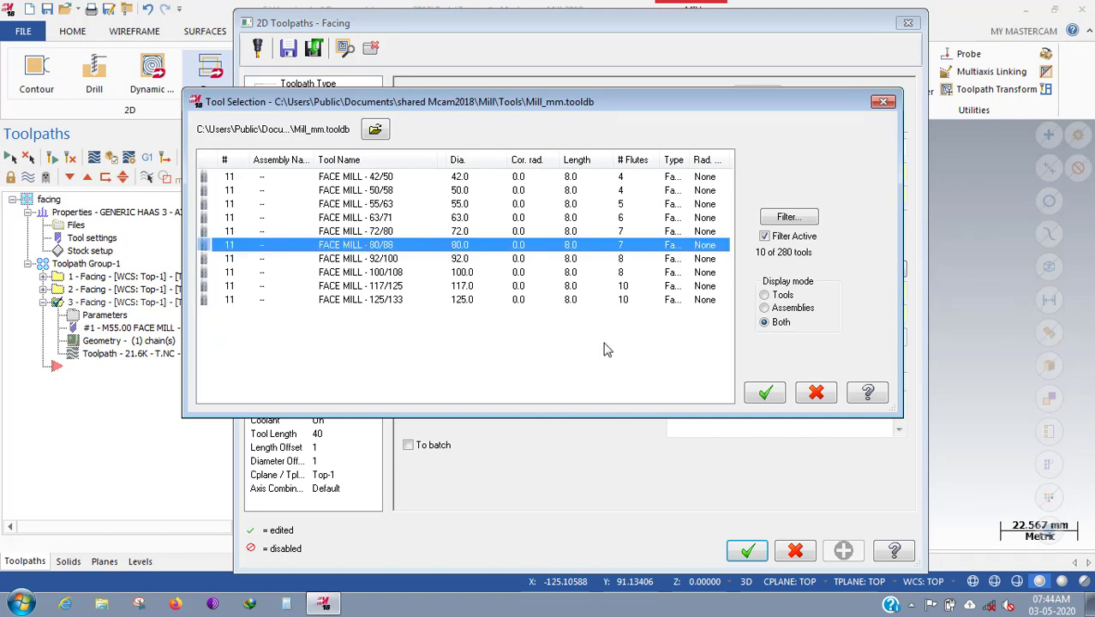
pyautogui.click(765, 393)
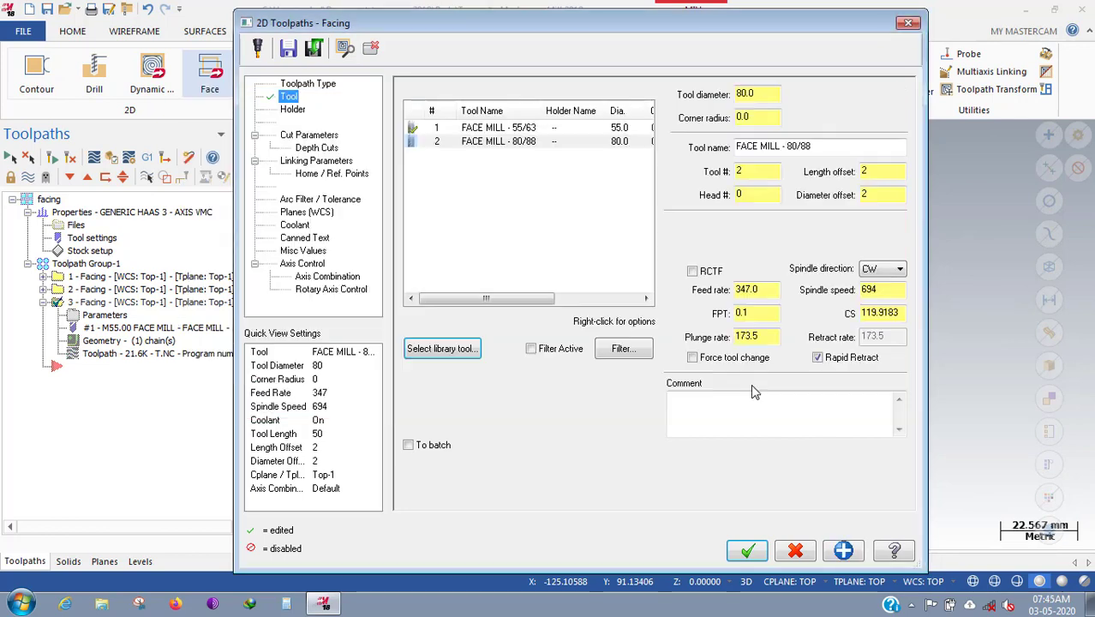
pyautogui.click(757, 550)
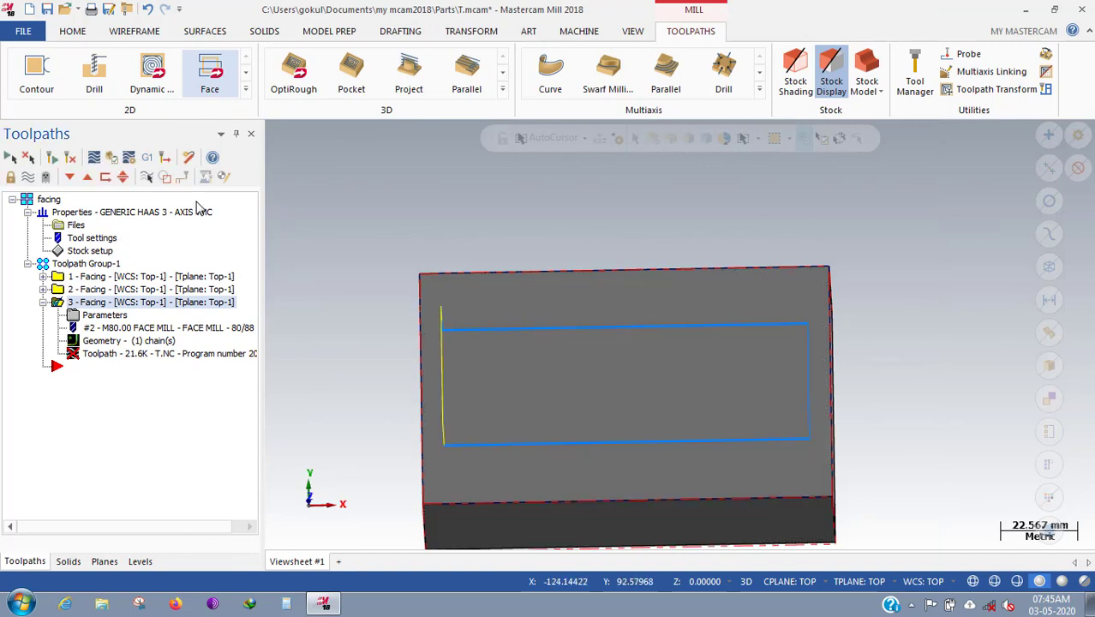
pyautogui.click(74, 160)
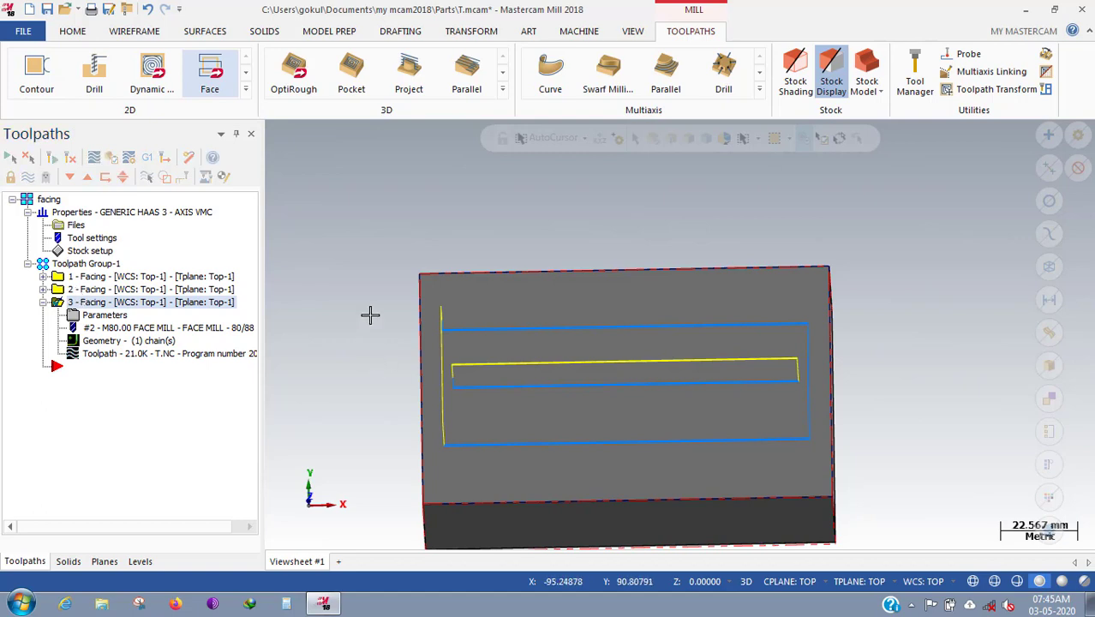
# Play the backplot of the one-pass facing toolpath in the top view.
pyautogui.moveTo(415, 269); pyautogui.dragTo(419, 267, button='middle')
pyautogui.hotkey('alt', '1')
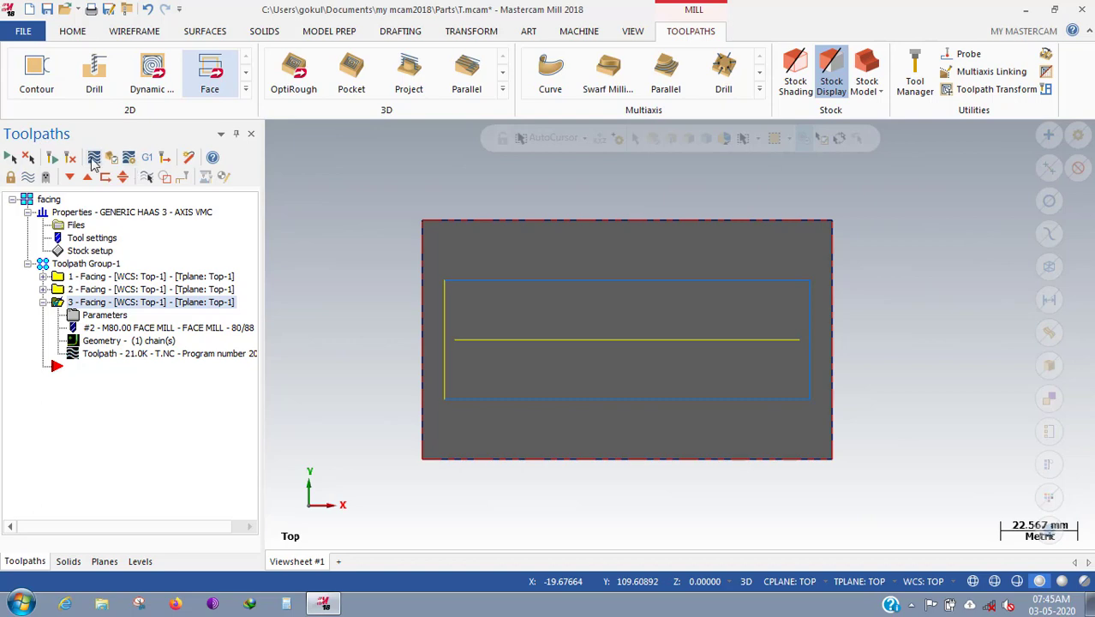
pyautogui.click(94, 159)
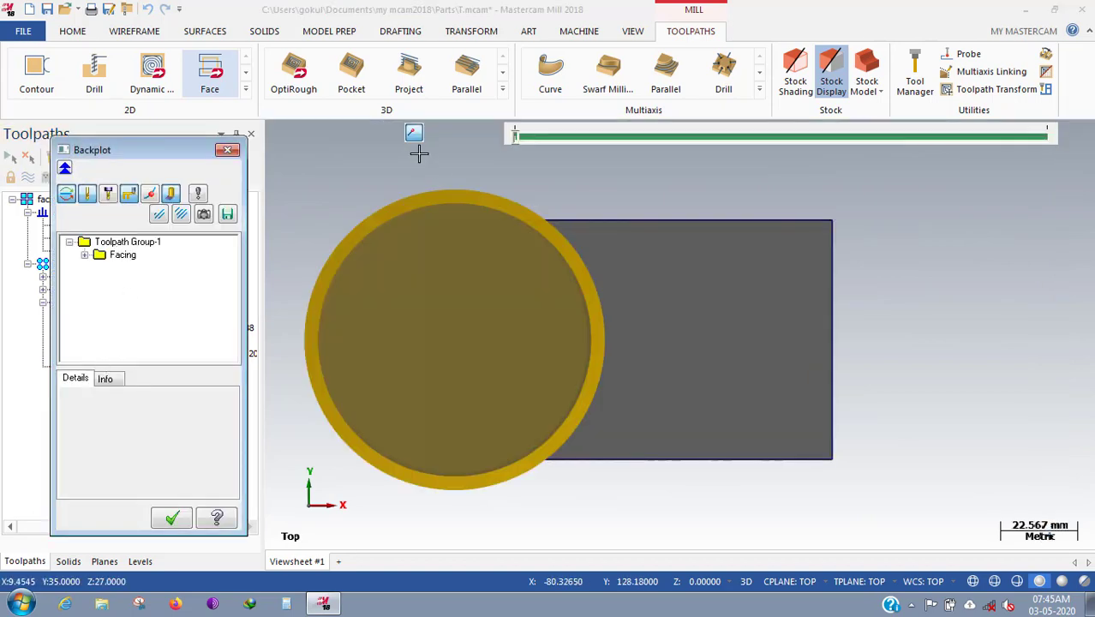
pyautogui.click(282, 141)
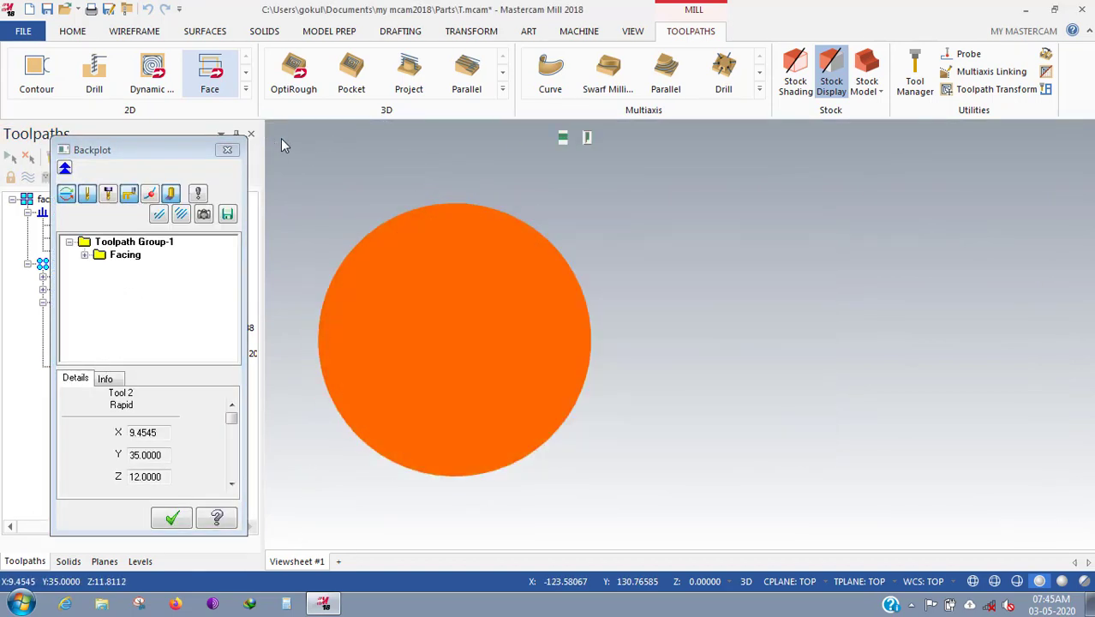
pyautogui.click(280, 138)
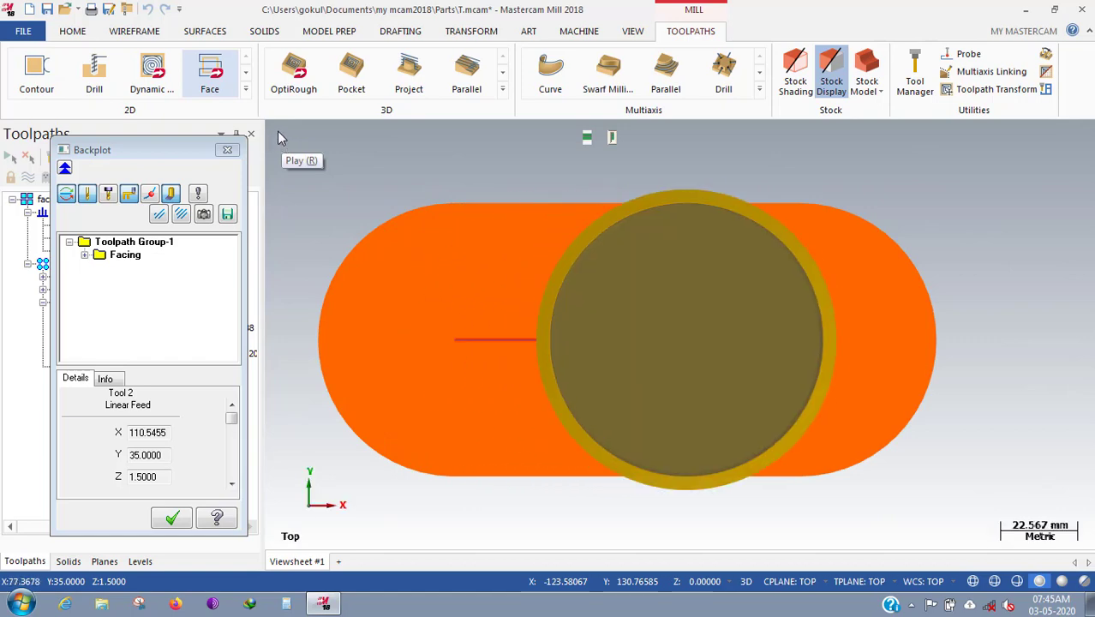
pyautogui.press('Escape')
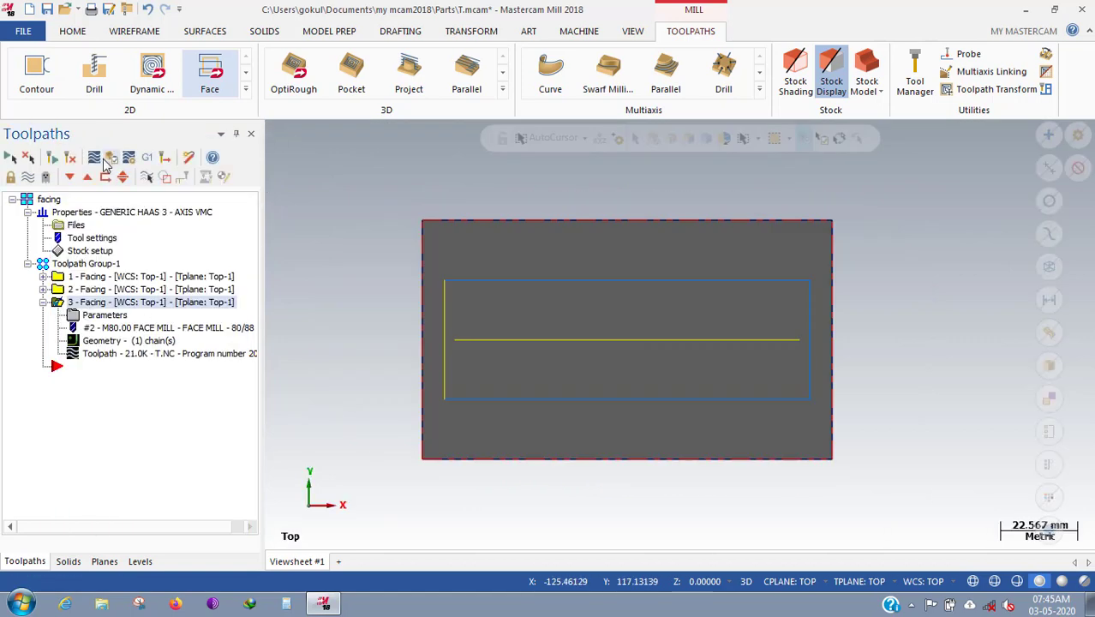
# Reopen the backplot of the one-pass facing toolpath and check its cycle time.
pyautogui.click(103, 161)
pyautogui.click(104, 380)
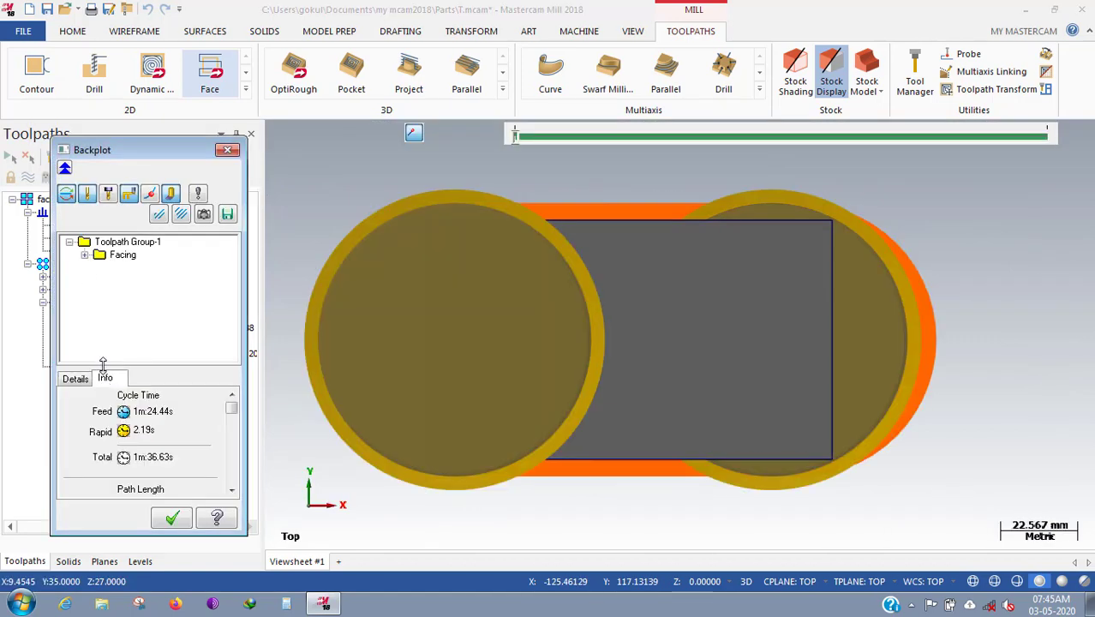
pyautogui.click(176, 517)
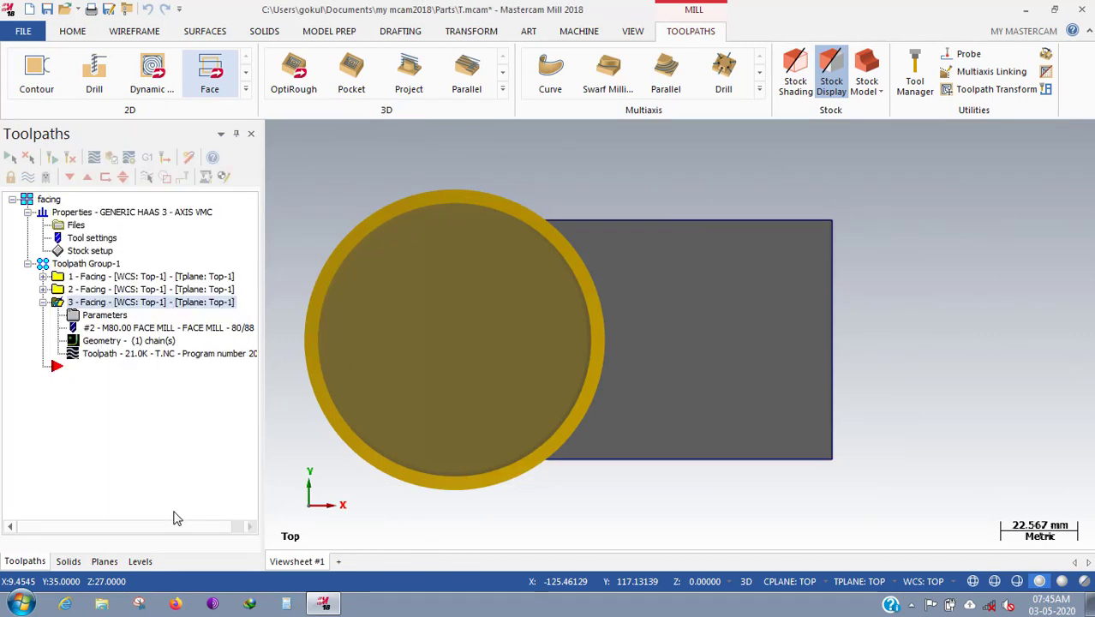
# Duplicate the second facing operation again to create a fourth one after the one-pass operation.
pyautogui.click(43, 302)
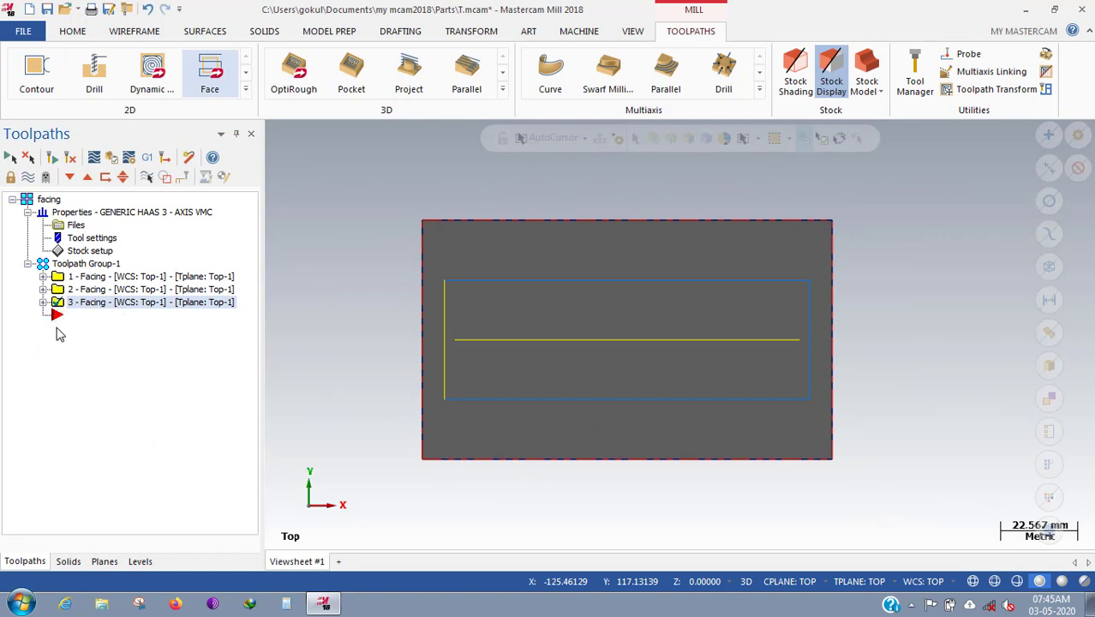
pyautogui.click(72, 292)
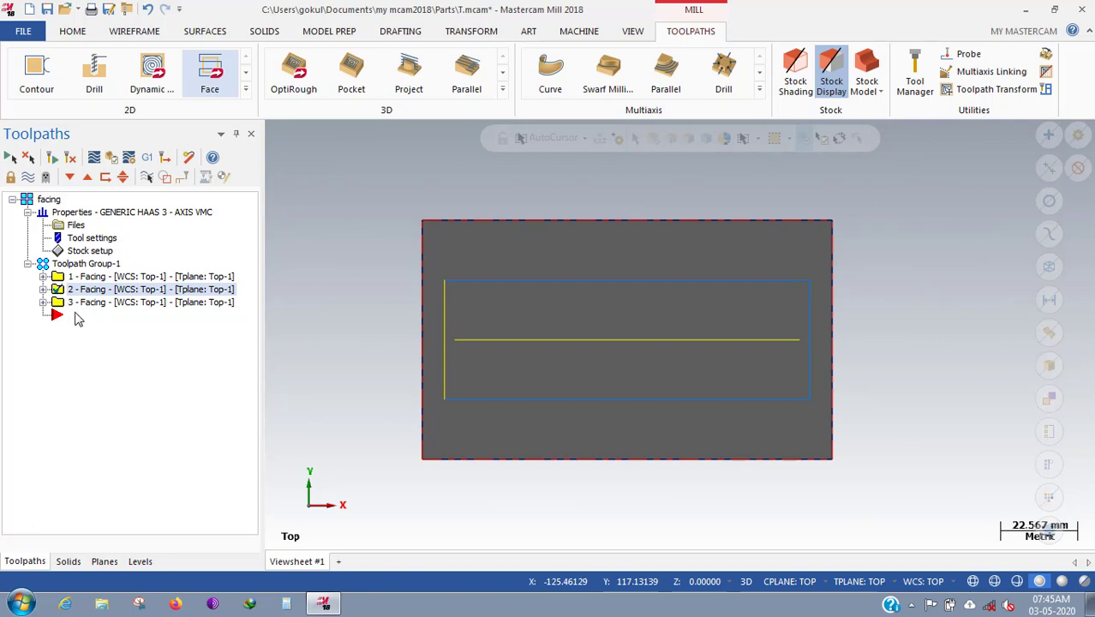
pyautogui.hotkey('ctrl', 'v')
# Set the fourth facing operation's cutting style to Dynamic and regenerate its toolpath.
pyautogui.click(42, 316)
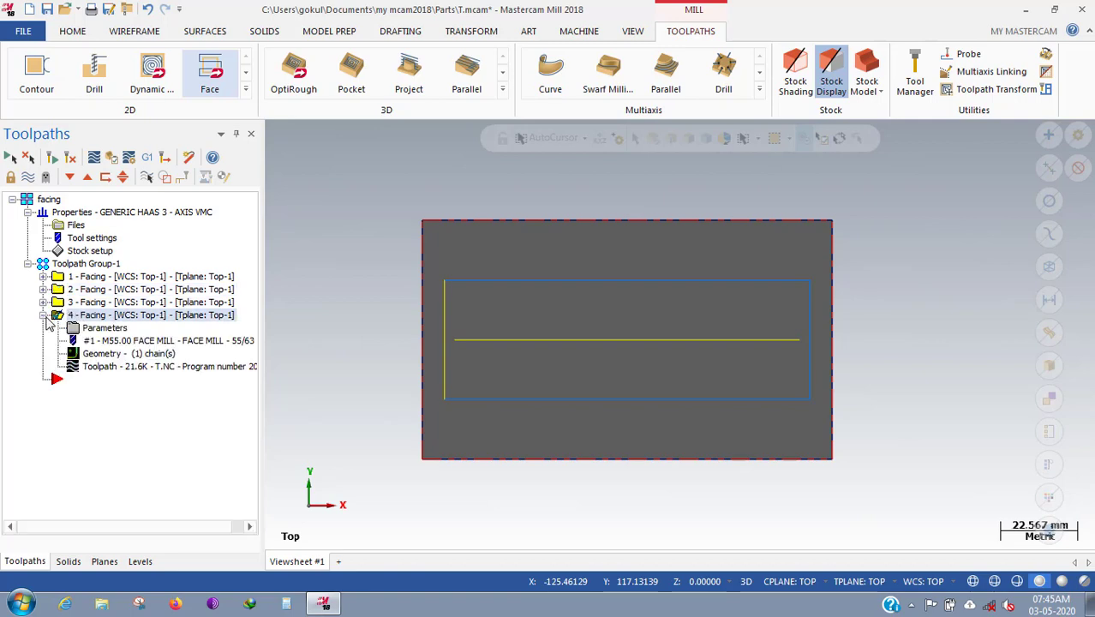
pyautogui.click(95, 329)
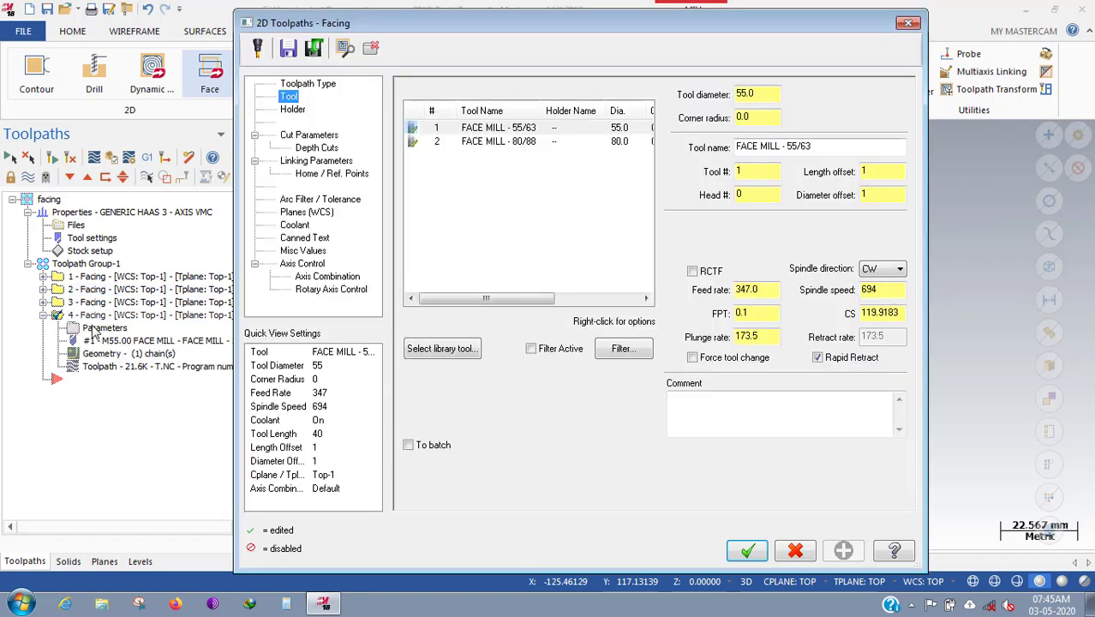
pyautogui.click(302, 137)
pyautogui.click(532, 114)
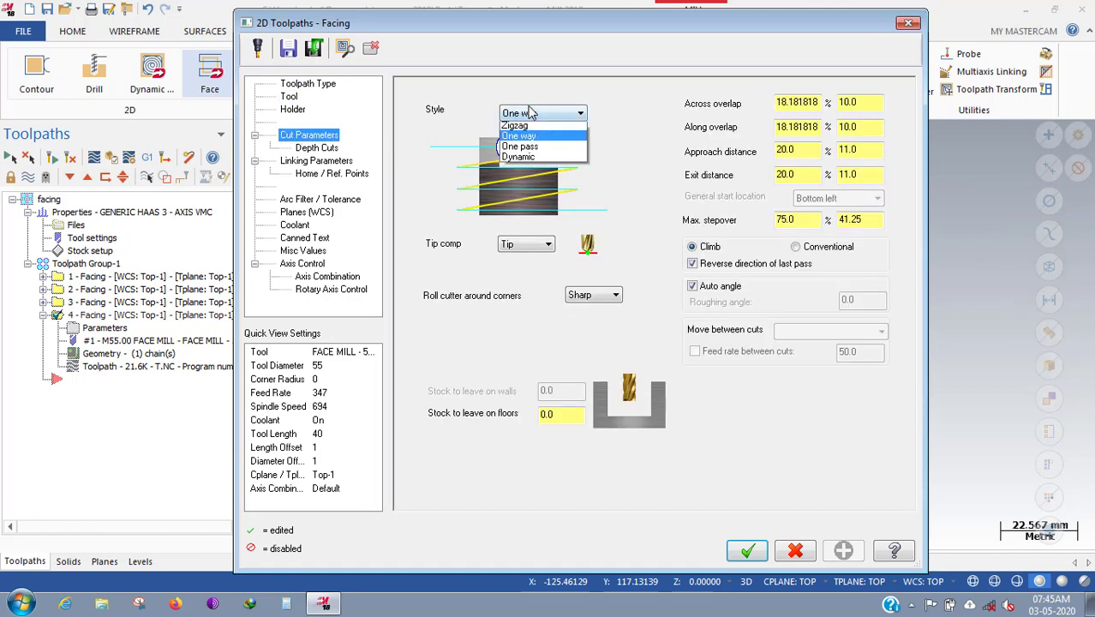
pyautogui.click(517, 159)
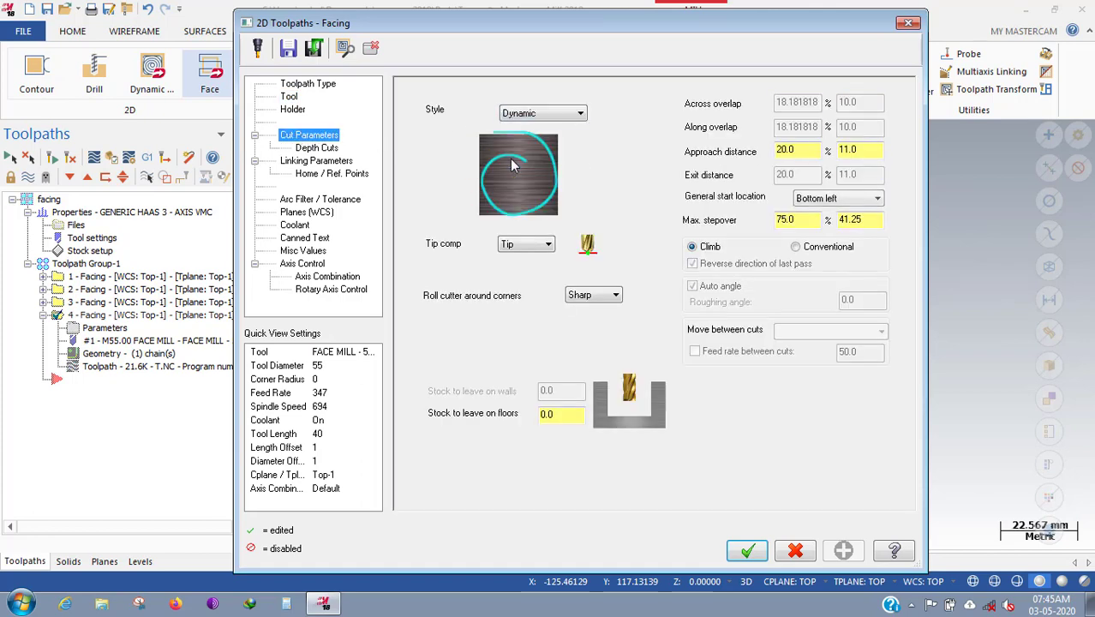
pyautogui.click(746, 550)
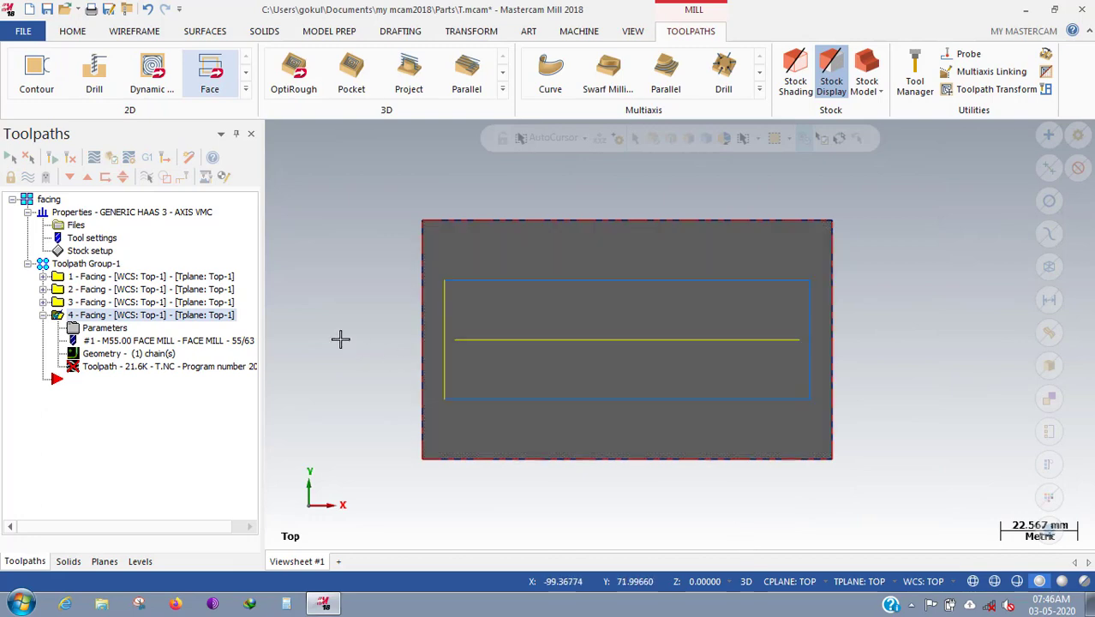
pyautogui.click(72, 159)
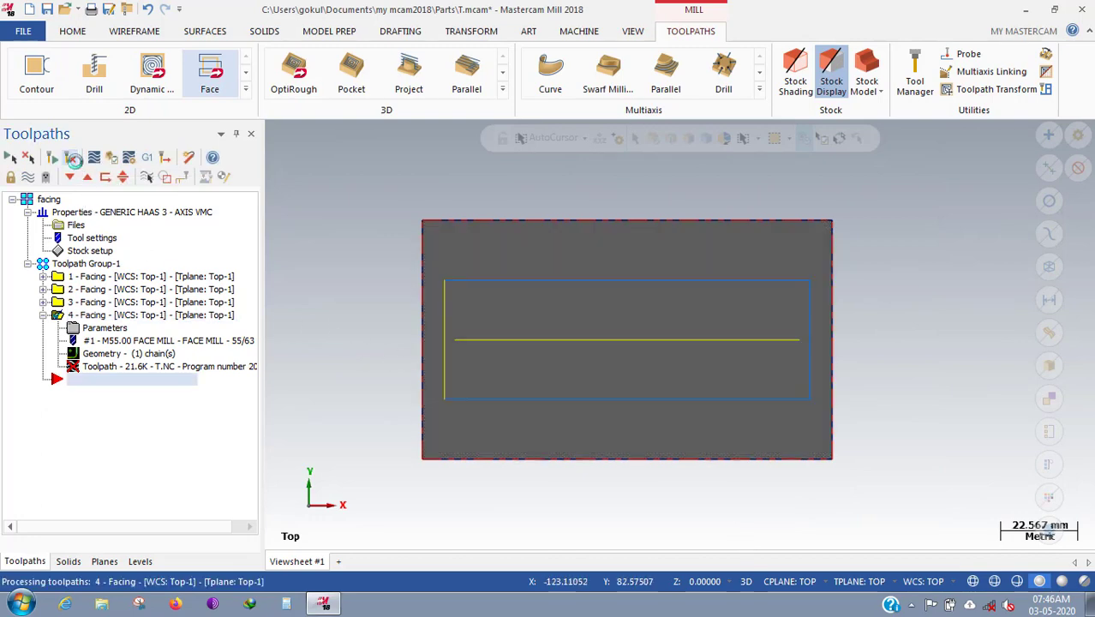
pyautogui.scroll(-2, 577, 321)
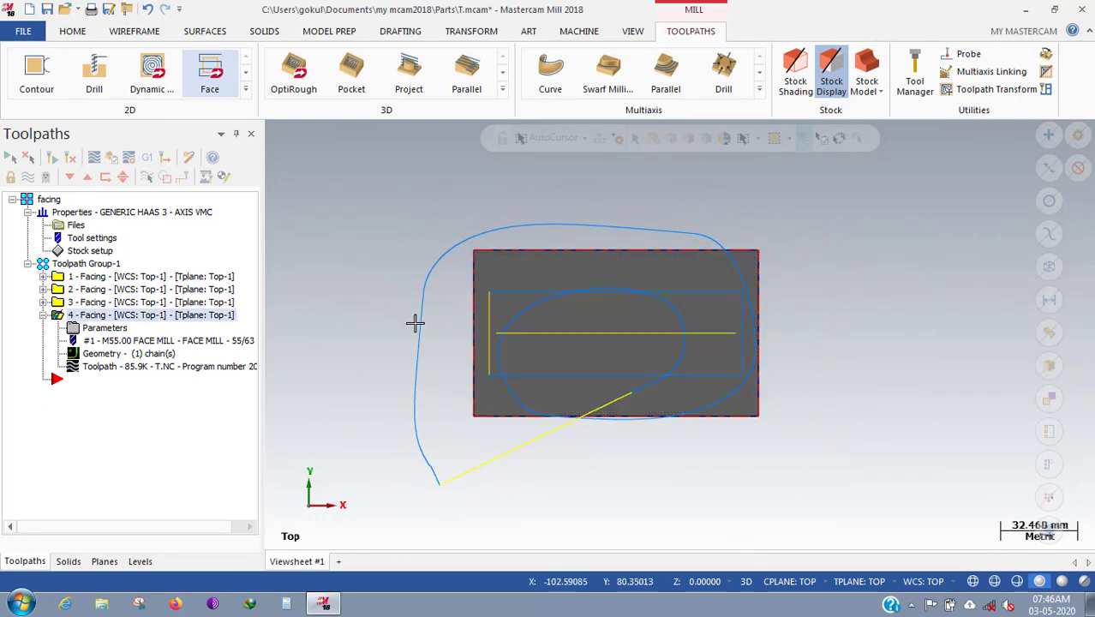
pyautogui.moveTo(347, 168); pyautogui.dragTo(561, 288, button='middle')
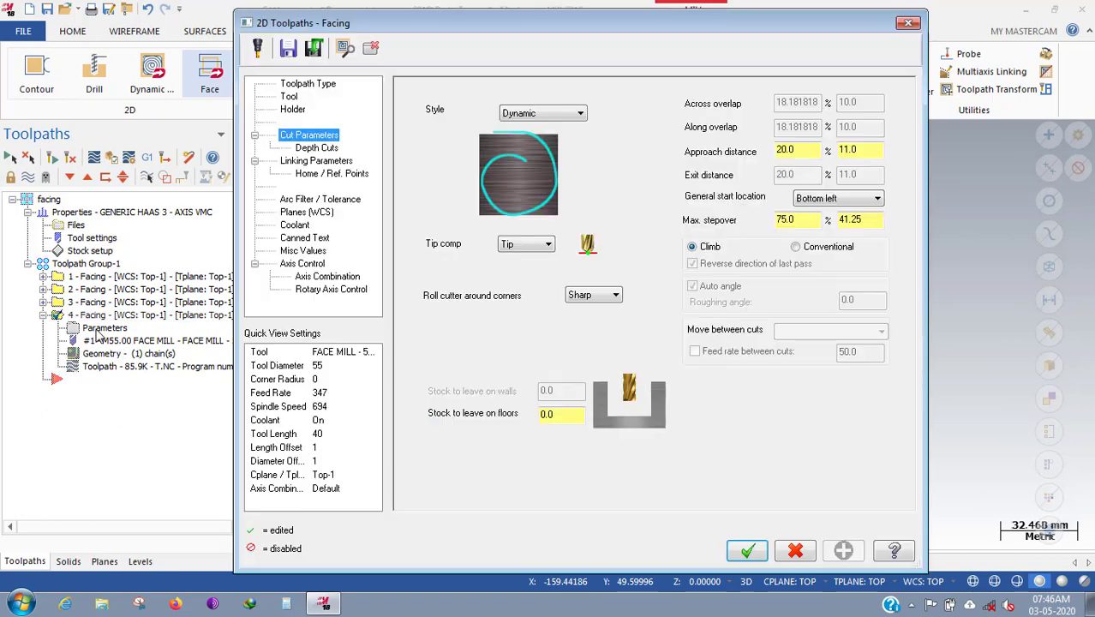
# Review the cut parameters and the face mill geometry of the fourth facing operation without changing them.
pyautogui.click(100, 330)
pyautogui.click(748, 551)
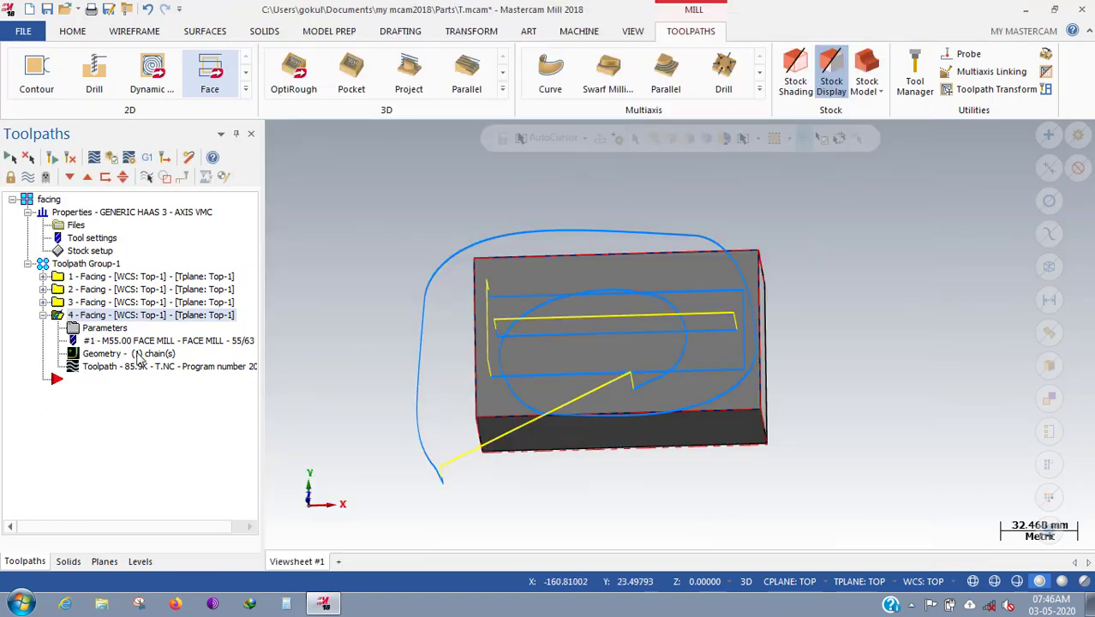
pyautogui.click(106, 340)
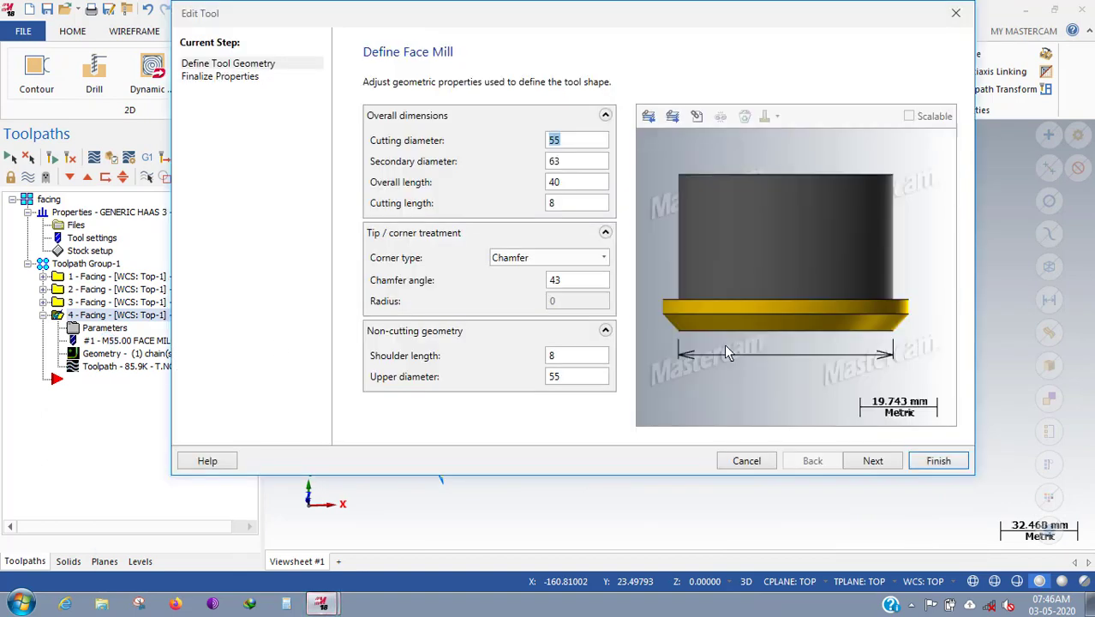
pyautogui.press('Escape')
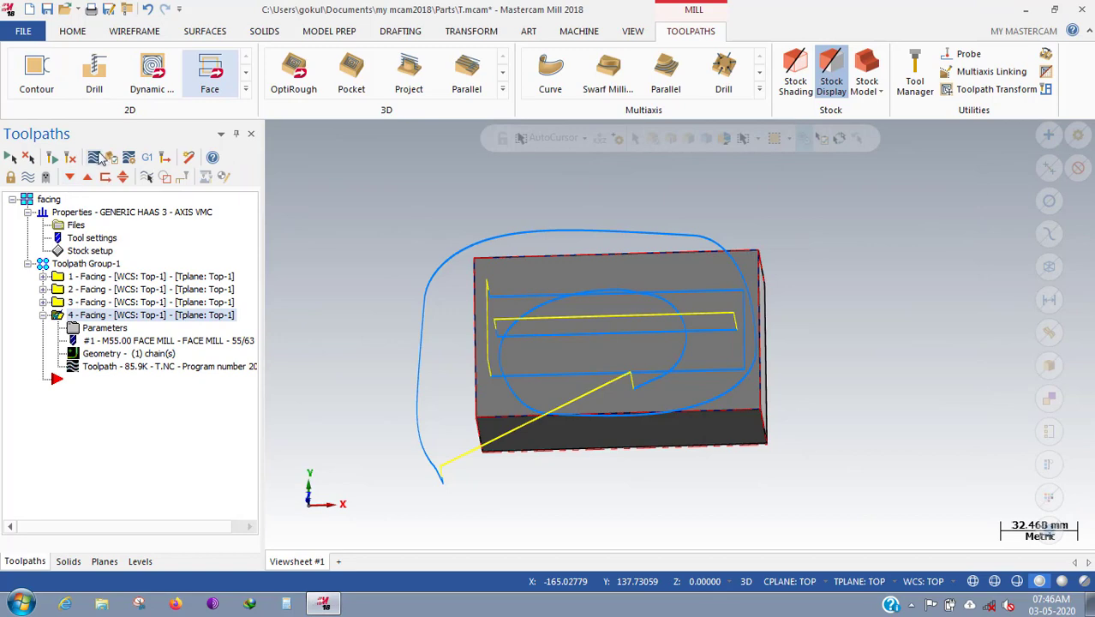
# Open the backplot of the dynamic facing toolpath and check its cycle time.
pyautogui.click(94, 157)
pyautogui.click(106, 379)
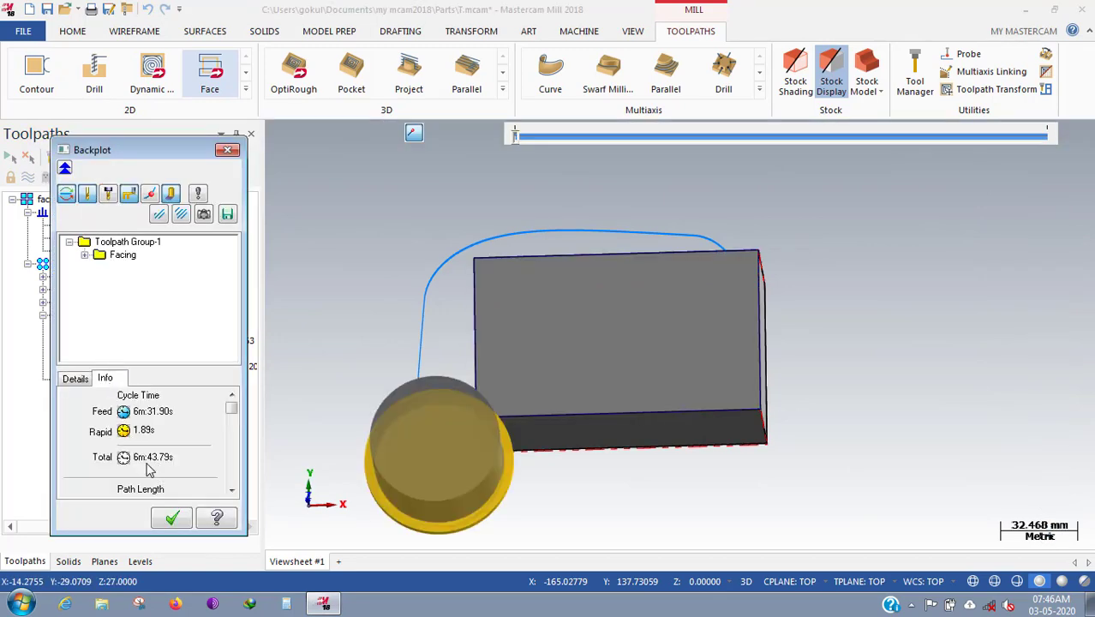
pyautogui.click(172, 519)
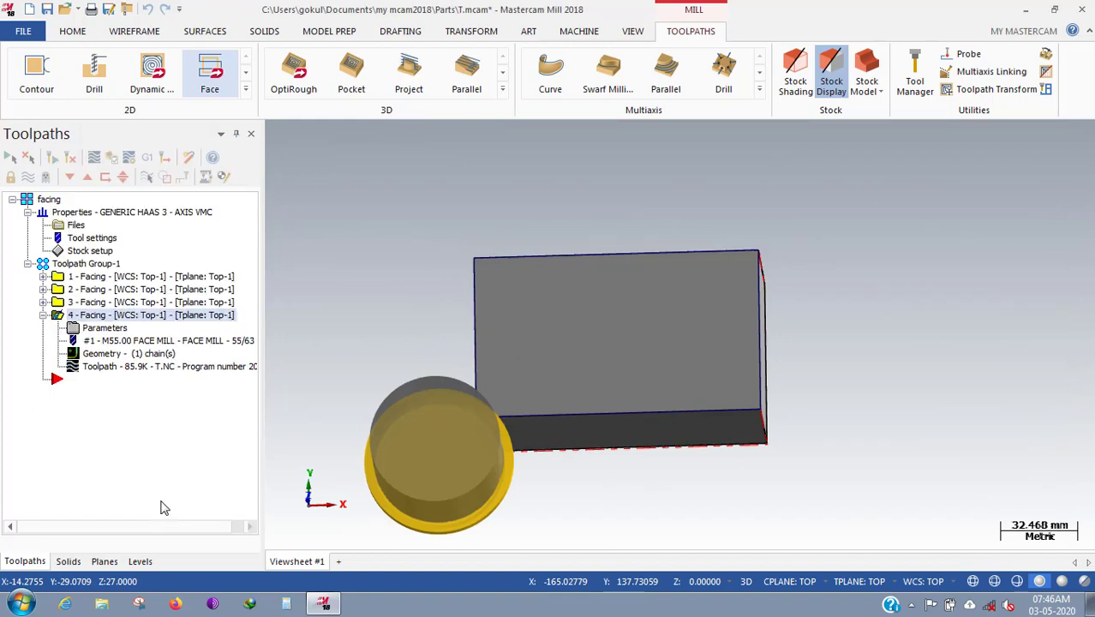
# Set the dynamic facing operation's maximum stepover to 80% and its general start location to Top center.
pyautogui.click(99, 330)
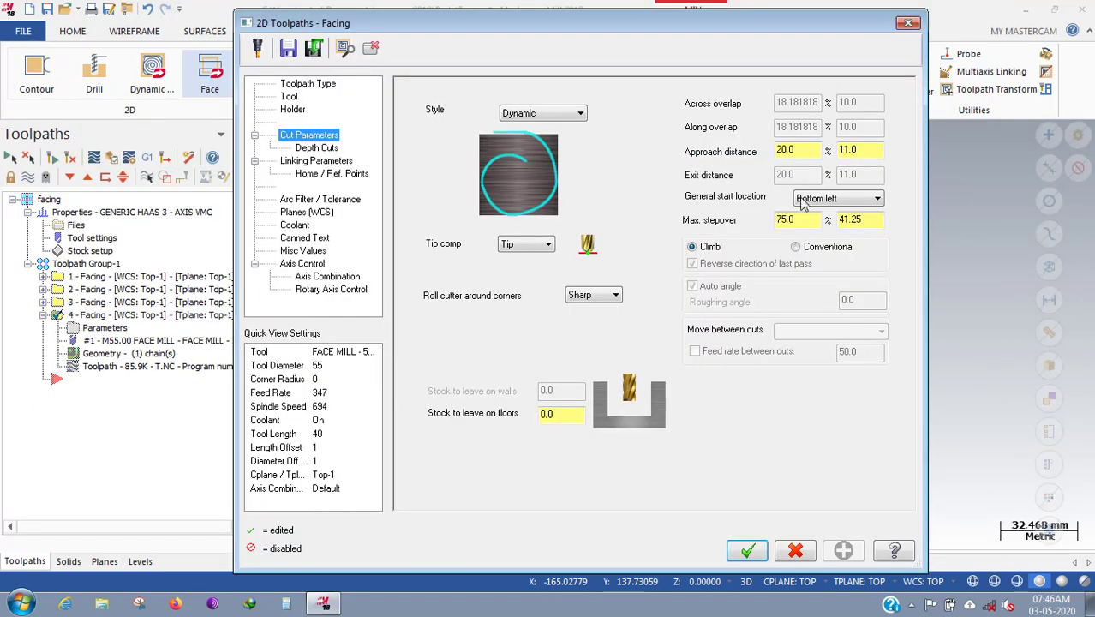
pyautogui.click(805, 154)
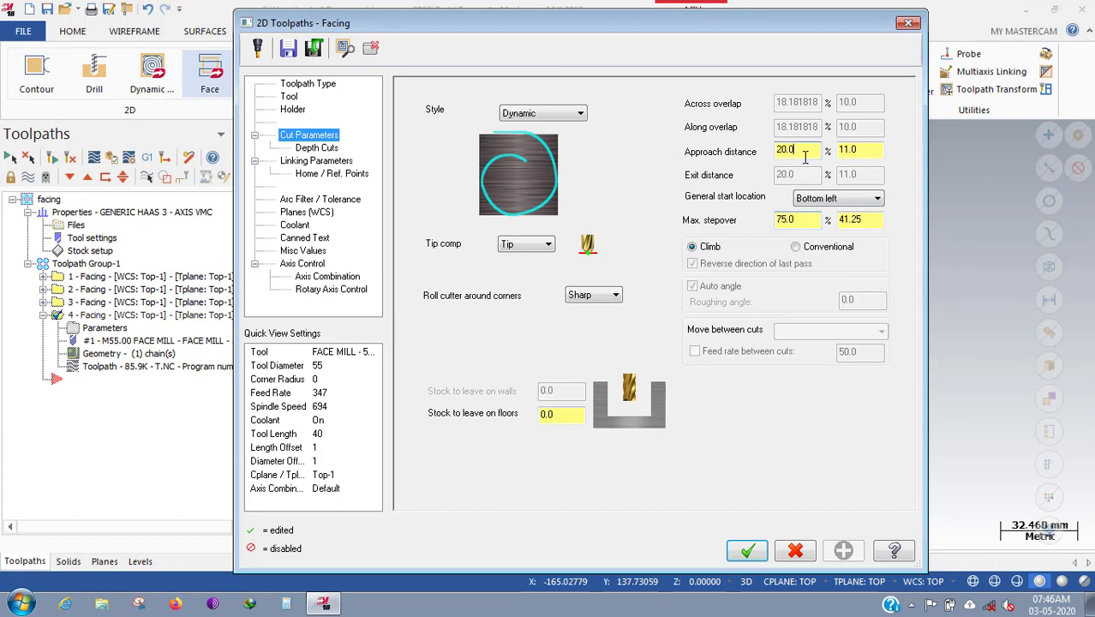
pyautogui.doubleClick(793, 221)
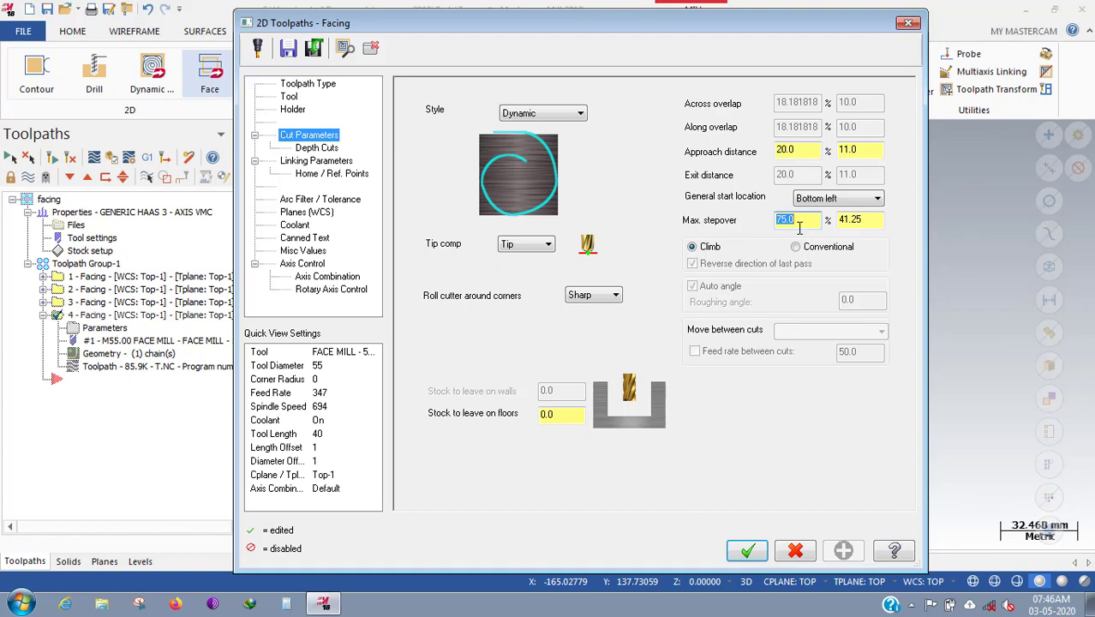
pyautogui.write('80')
pyautogui.press('Tab')
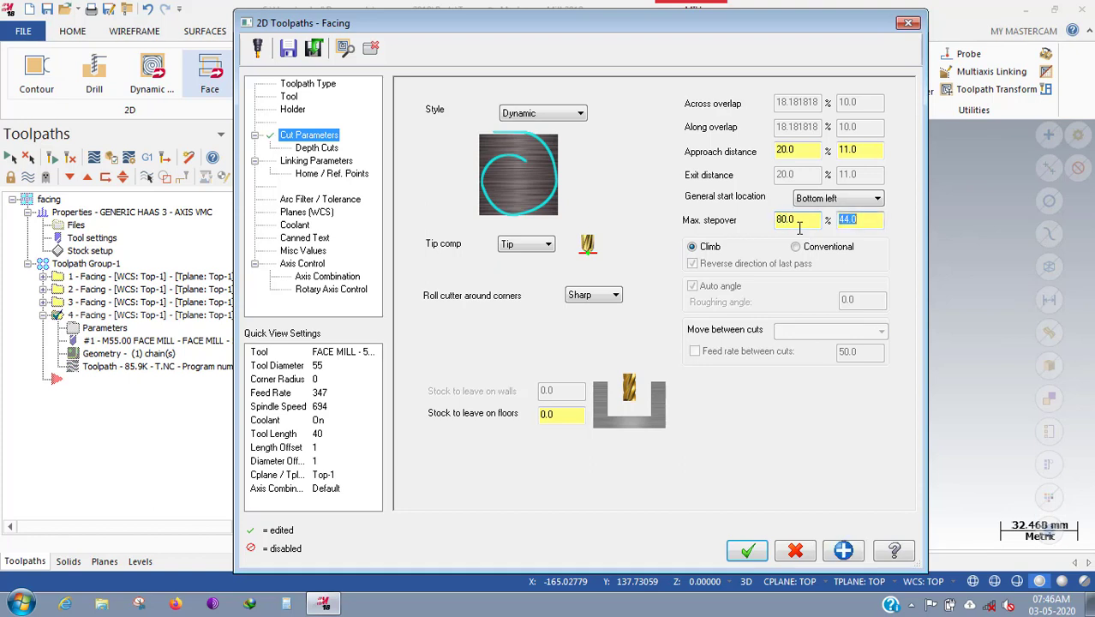
pyautogui.click(878, 198)
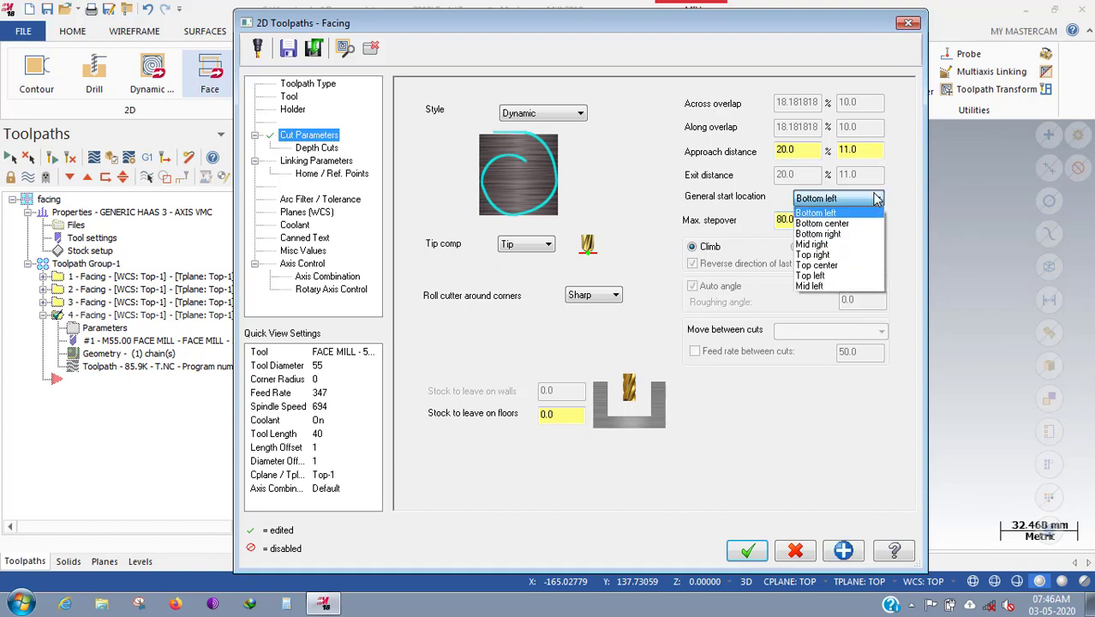
pyautogui.click(858, 275)
pyautogui.click(821, 199)
pyautogui.click(836, 265)
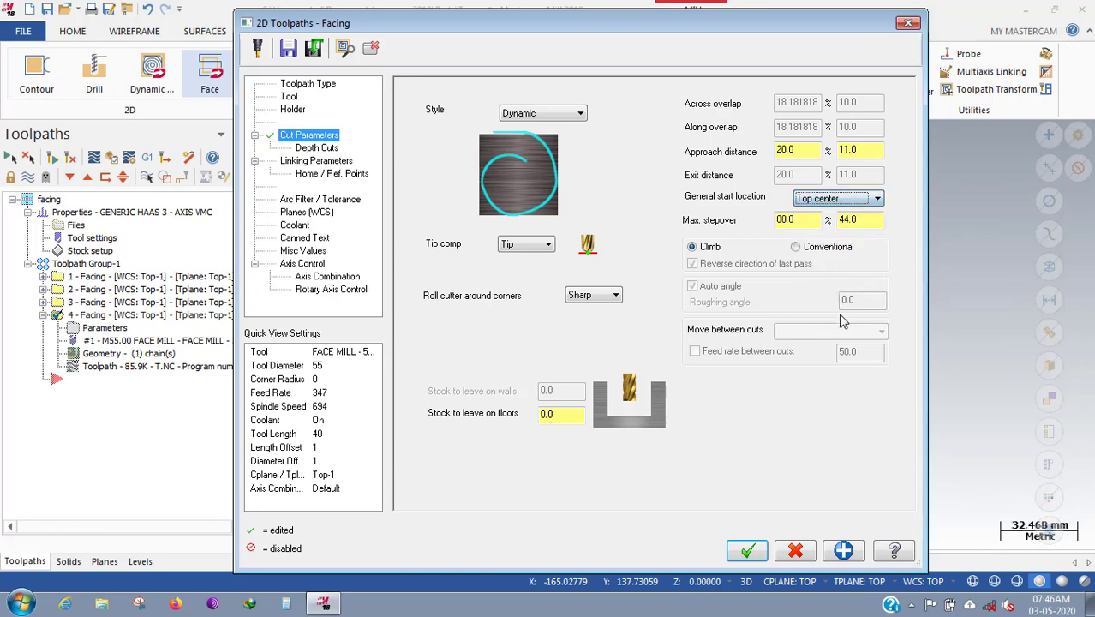
# Look through the remaining parameter pages of the fourth facing operation, accept the changes and regenerate its toolpath.
pyautogui.click(316, 148)
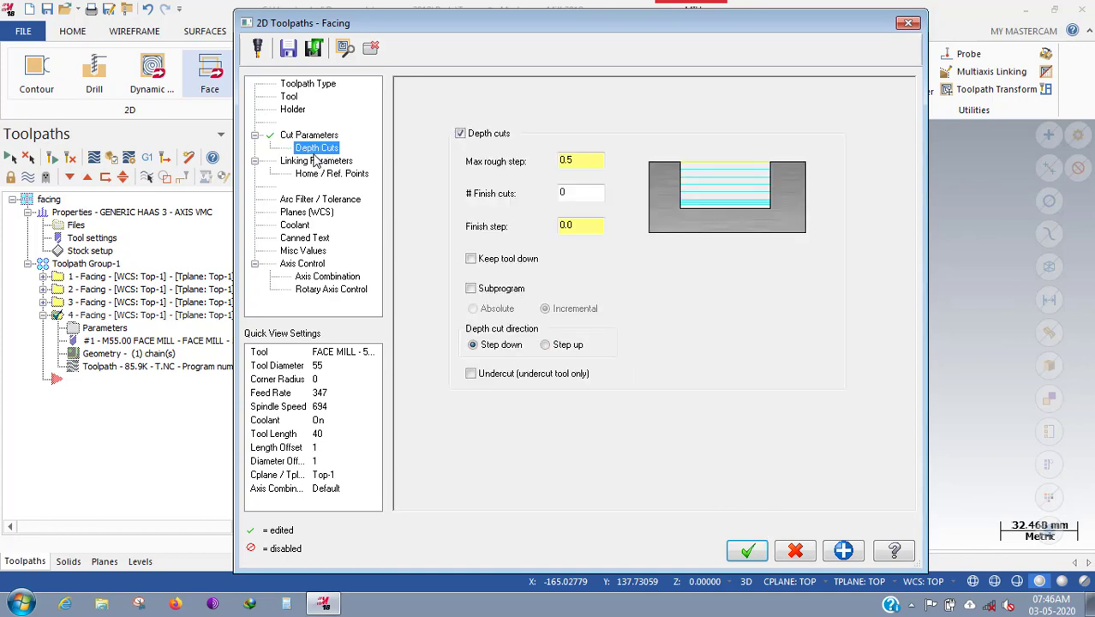
pyautogui.click(317, 161)
pyautogui.click(322, 174)
pyautogui.click(308, 213)
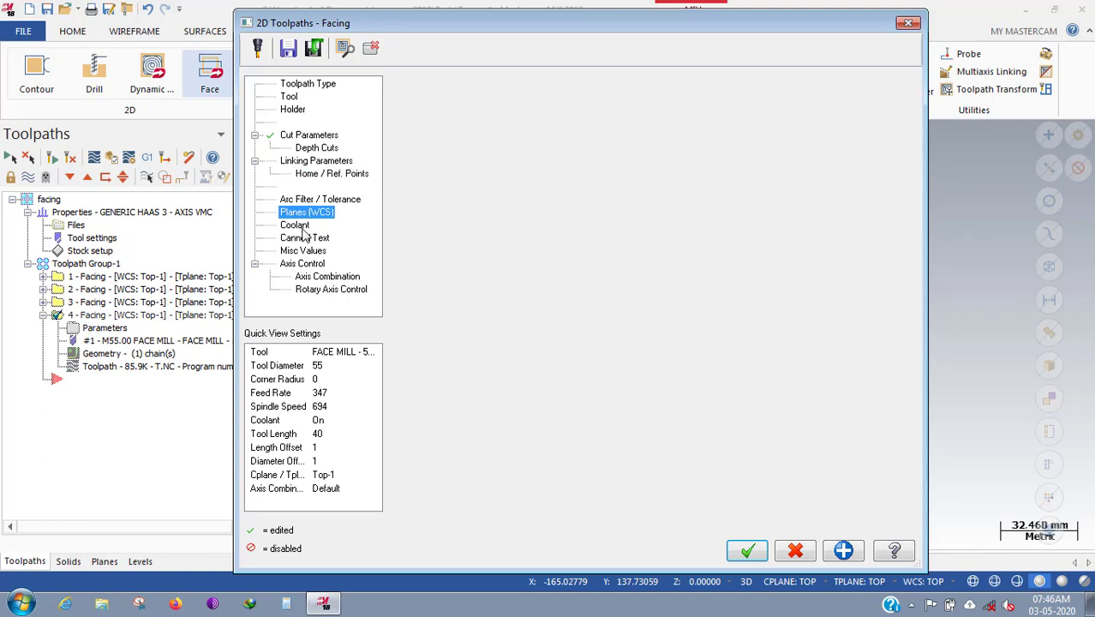
pyautogui.click(305, 238)
pyautogui.click(747, 550)
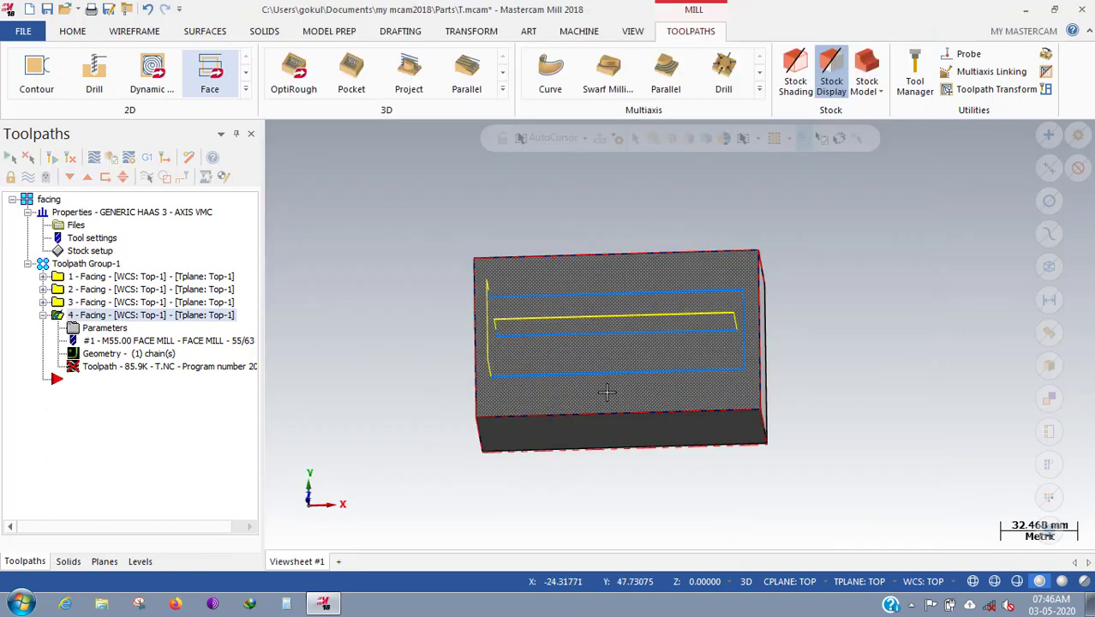
pyautogui.click(71, 160)
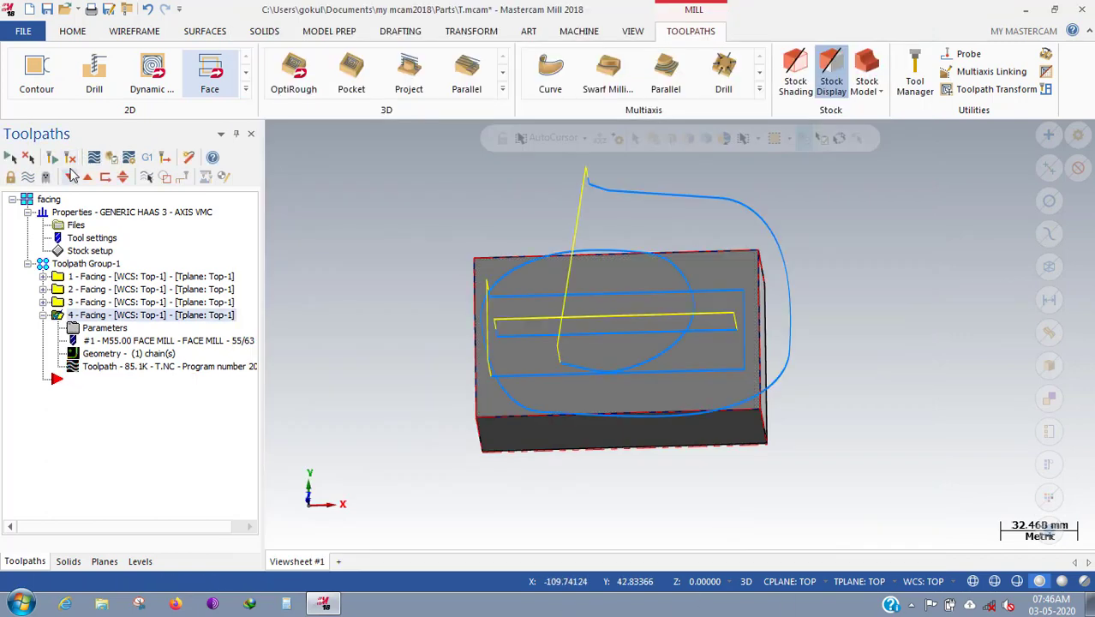
pyautogui.moveTo(376, 250)
pyautogui.mouseDown(button='middle')
pyautogui.moveTo(374, 303)
pyautogui.moveTo(377, 249)
pyautogui.mouseUp(button='middle')
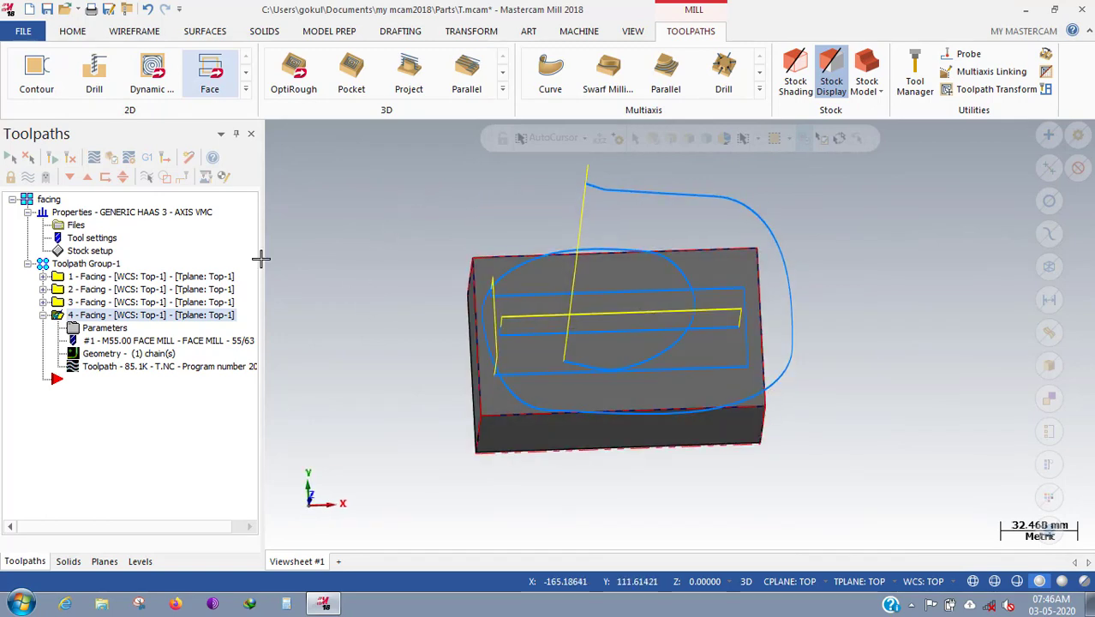
# Check the cycle time of the regenerated dynamic facing toolpath in the backplot and collapse the fourth operation.
pyautogui.click(94, 160)
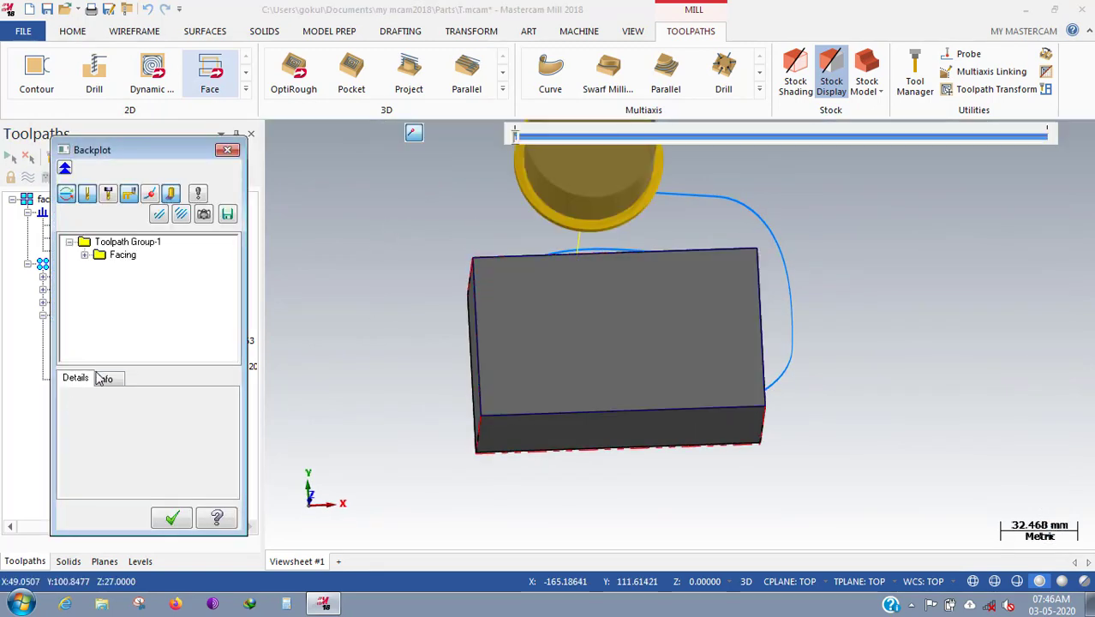
pyautogui.click(106, 379)
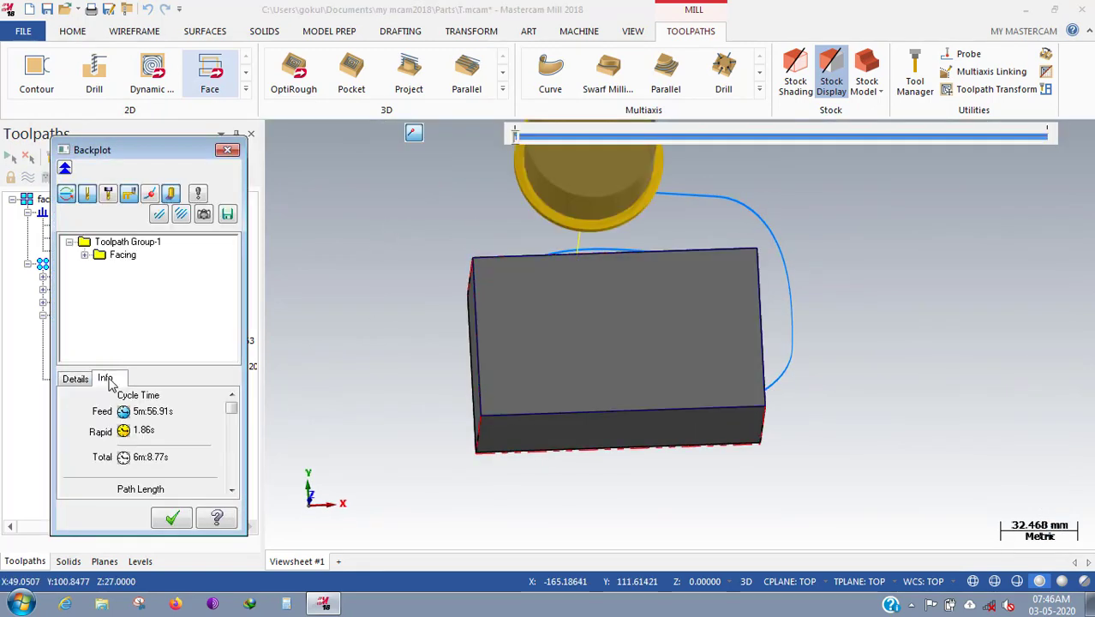
pyautogui.click(173, 518)
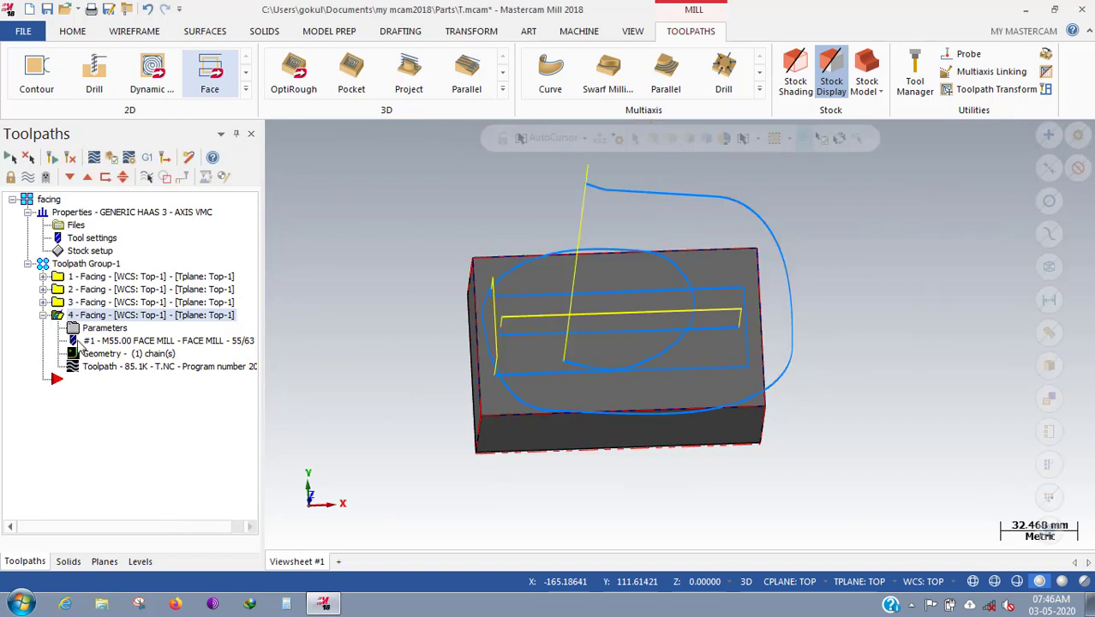
pyautogui.click(43, 315)
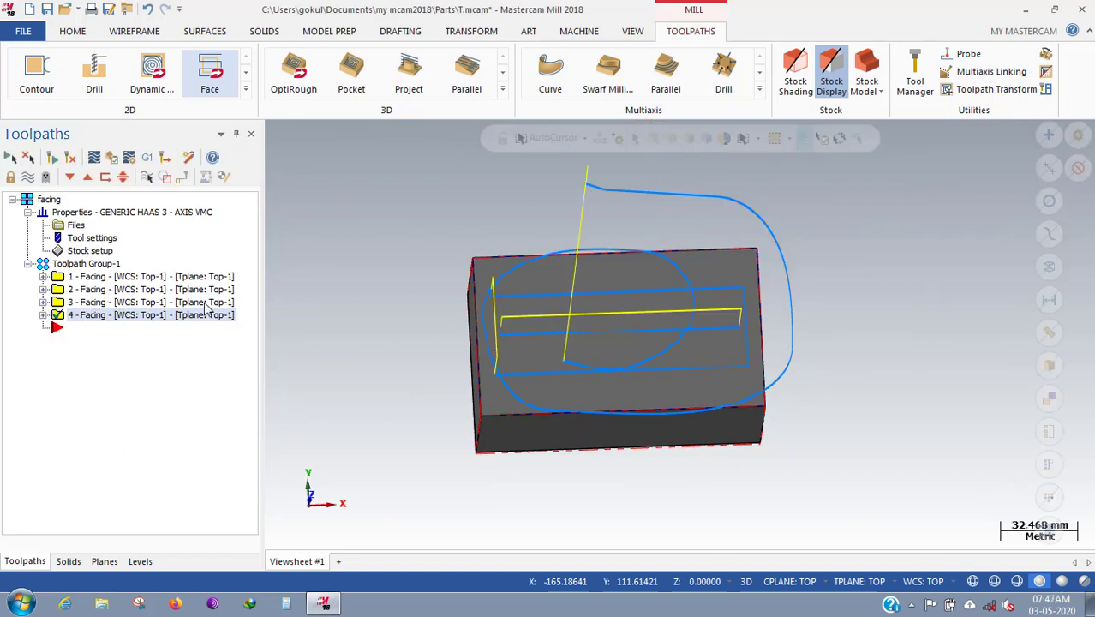
# Expand the first and third facing operations and review the third one's cutting style in its cut parameters.
pyautogui.click(43, 276)
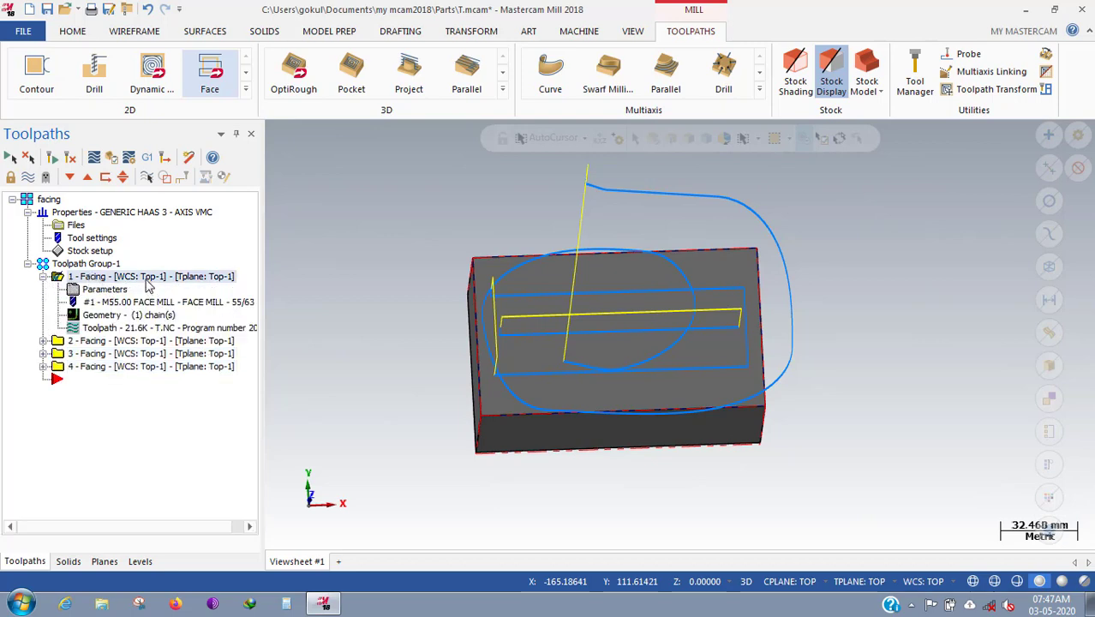
pyautogui.click(220, 354)
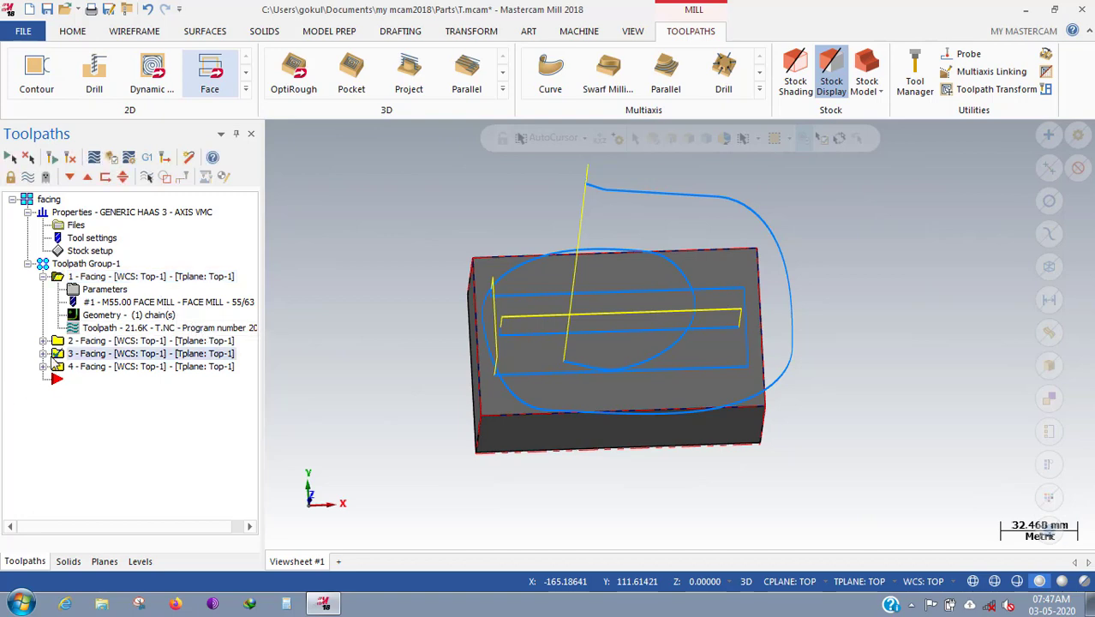
pyautogui.click(44, 354)
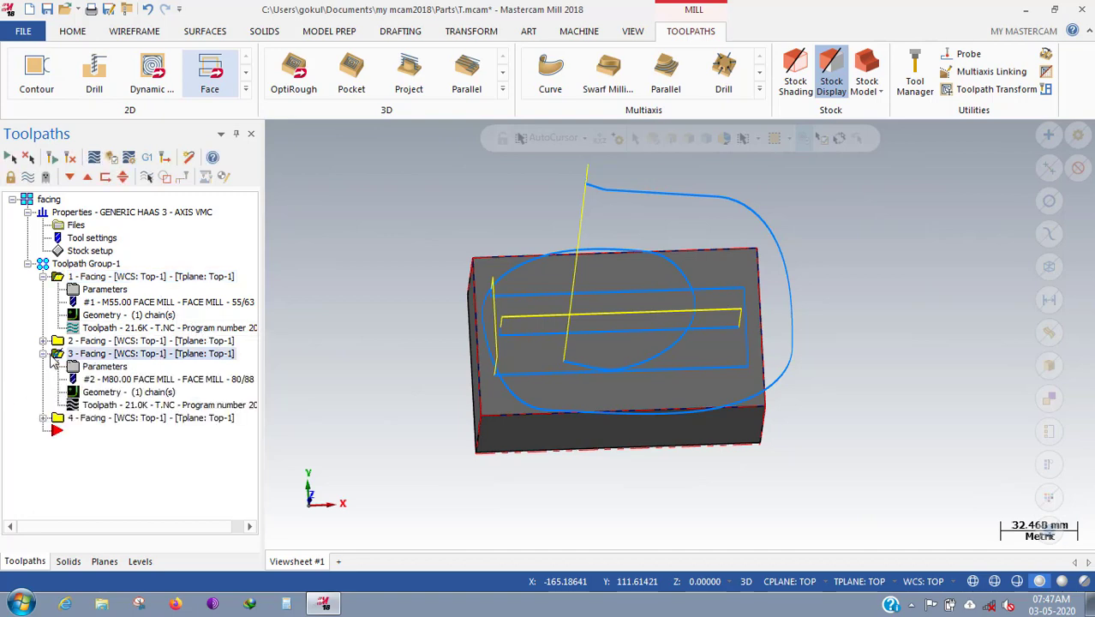
pyautogui.click(118, 368)
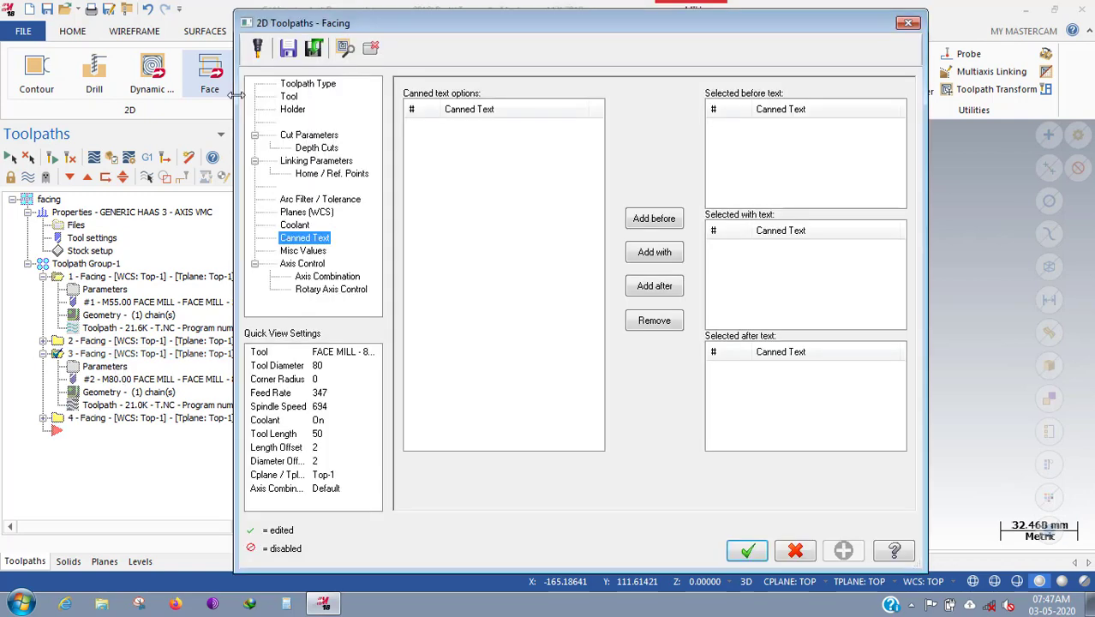
pyautogui.click(305, 135)
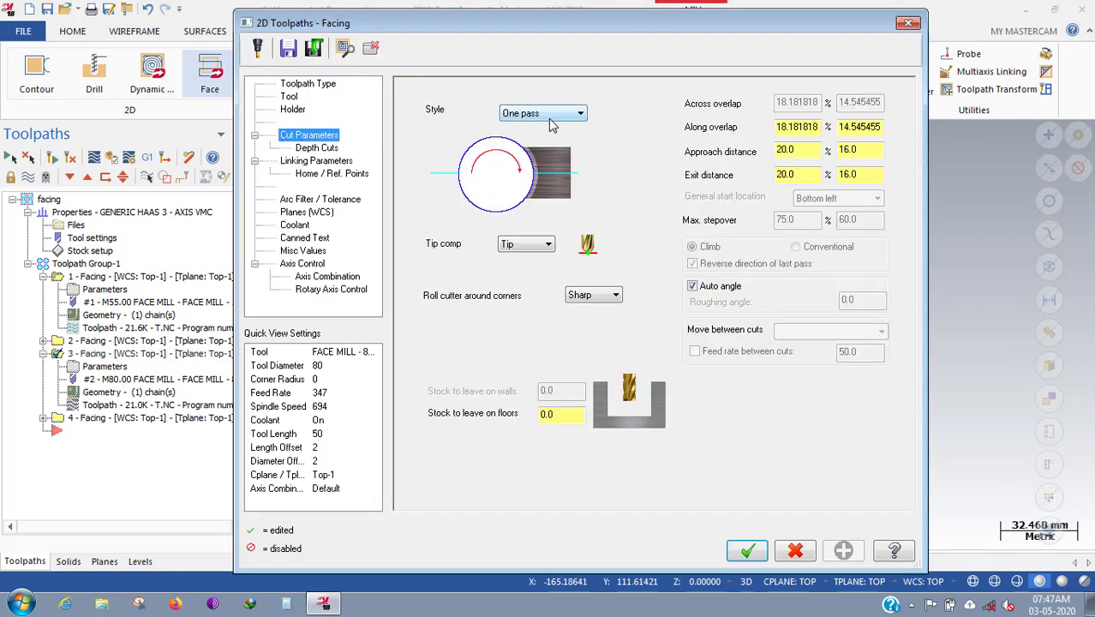
pyautogui.click(908, 22)
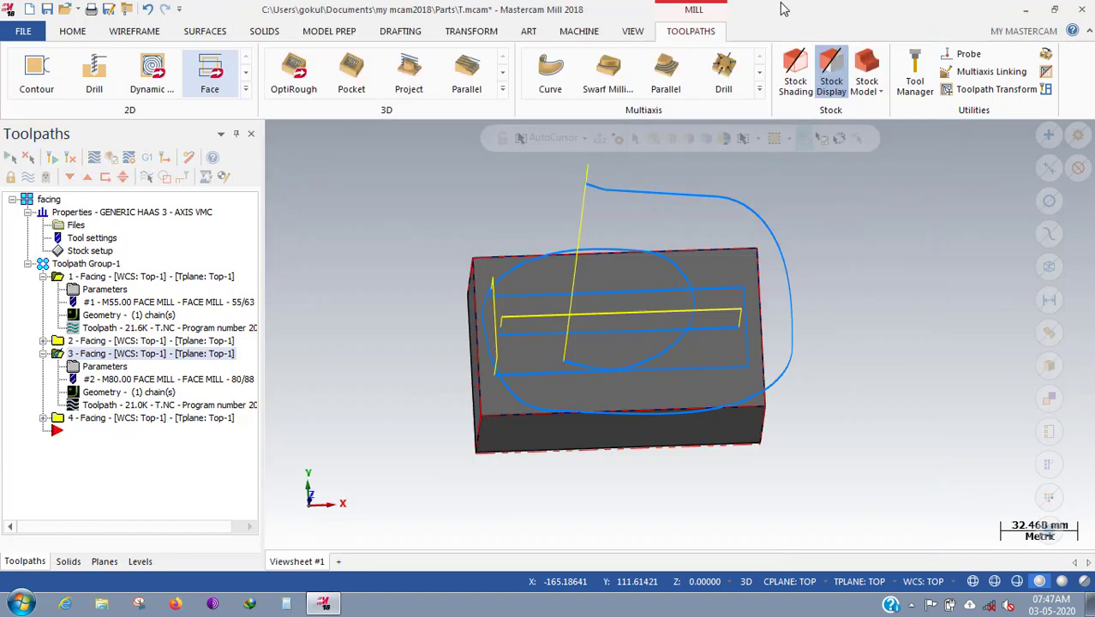
# Select all operations in Toolpath Group-1, open them for verification in the simulator and switch to an isometric view.
pyautogui.click(73, 274)
pyautogui.click(73, 265)
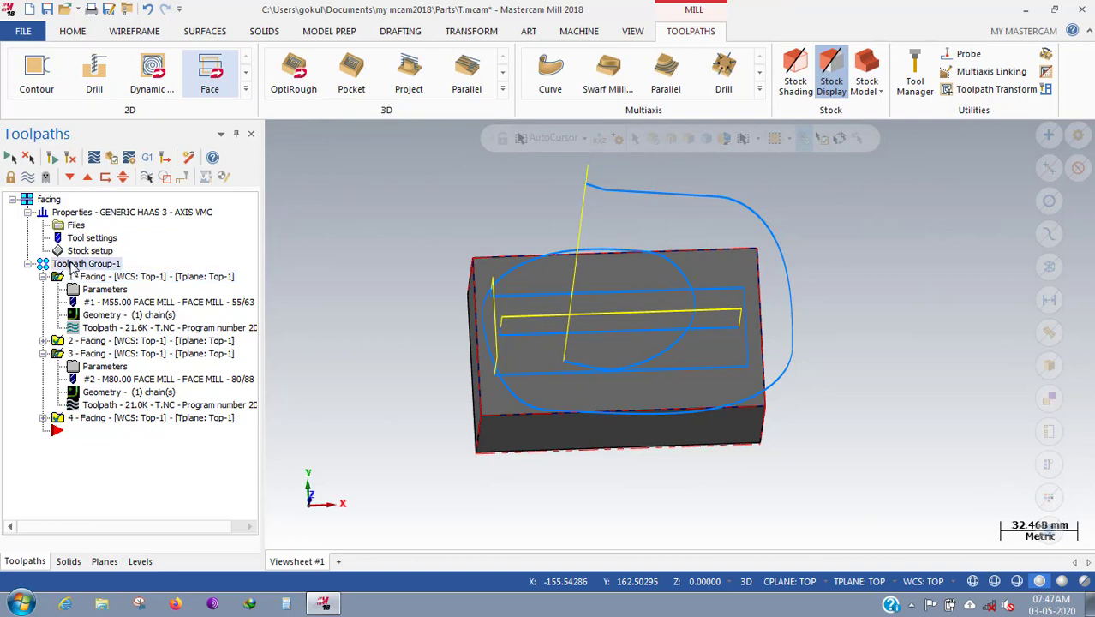
pyautogui.click(110, 159)
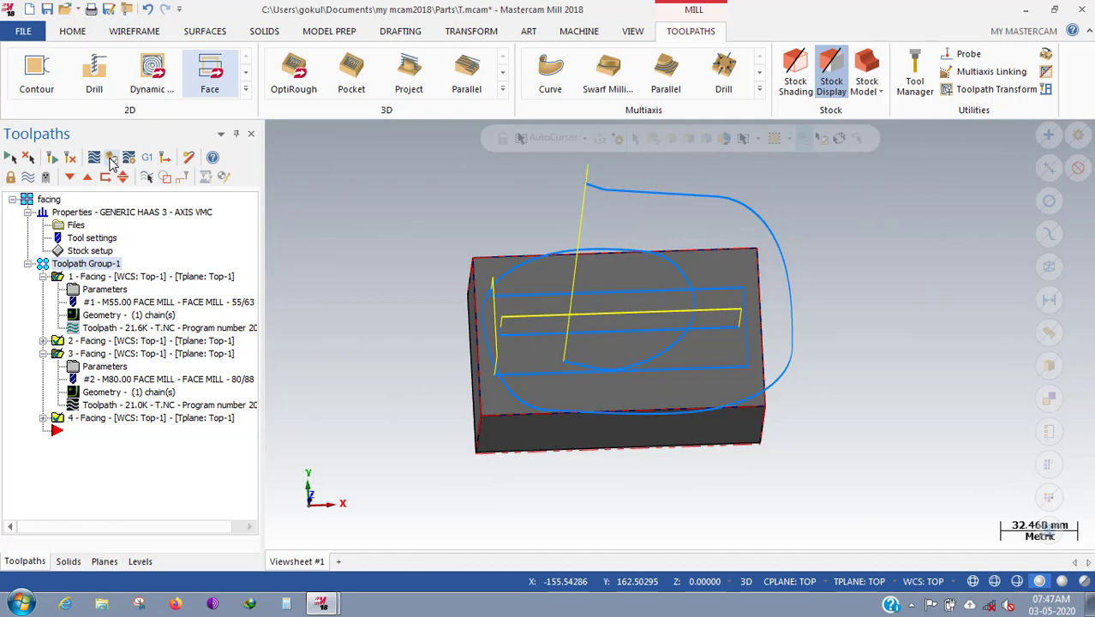
pyautogui.click(112, 159)
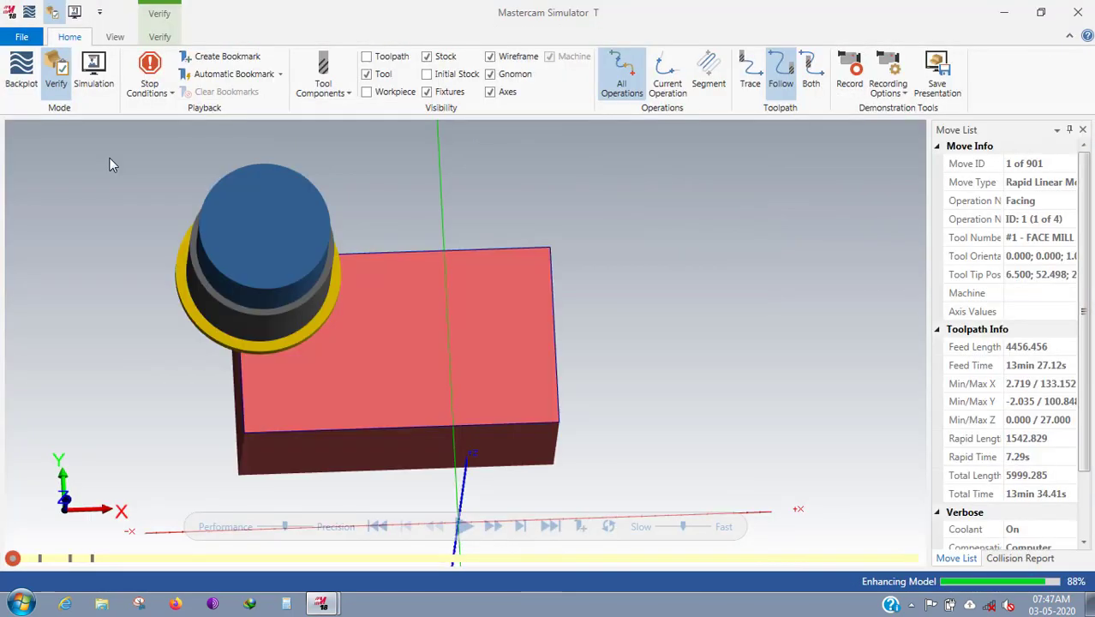
pyautogui.click(114, 37)
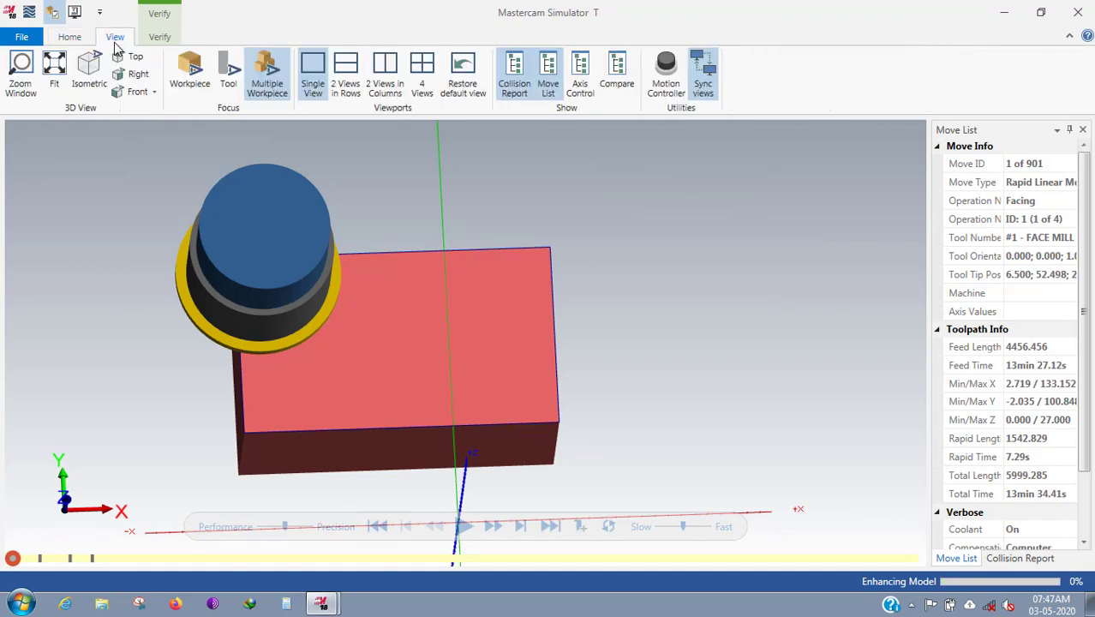
pyautogui.click(89, 71)
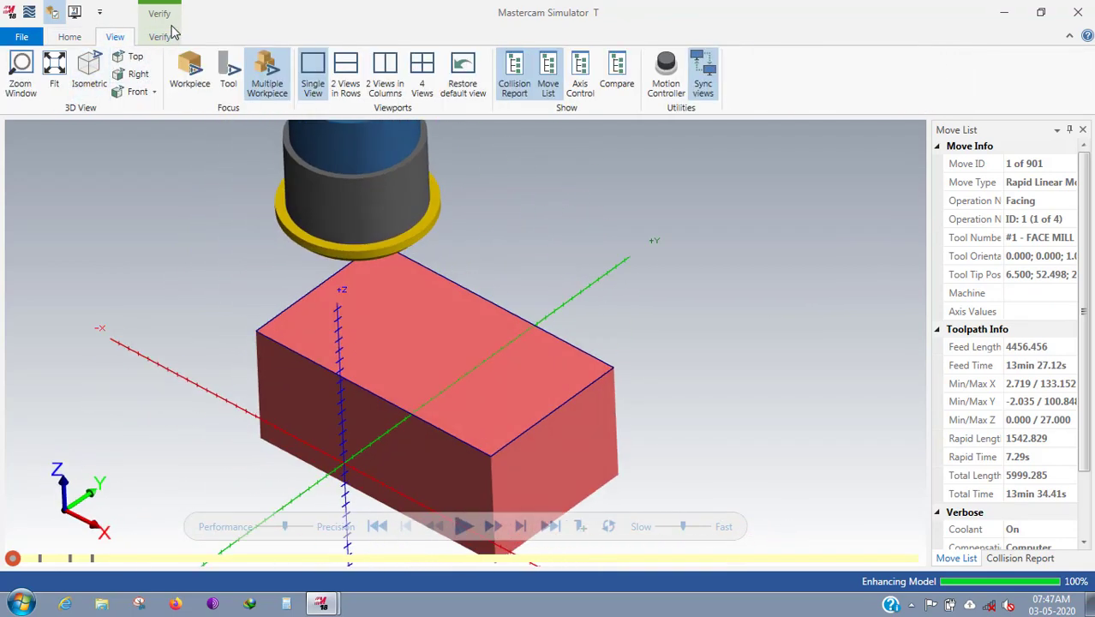
# Extend milling collision checking to the shank and shoulder, and activate Remove Chips.
pyautogui.click(159, 37)
pyautogui.click(56, 88)
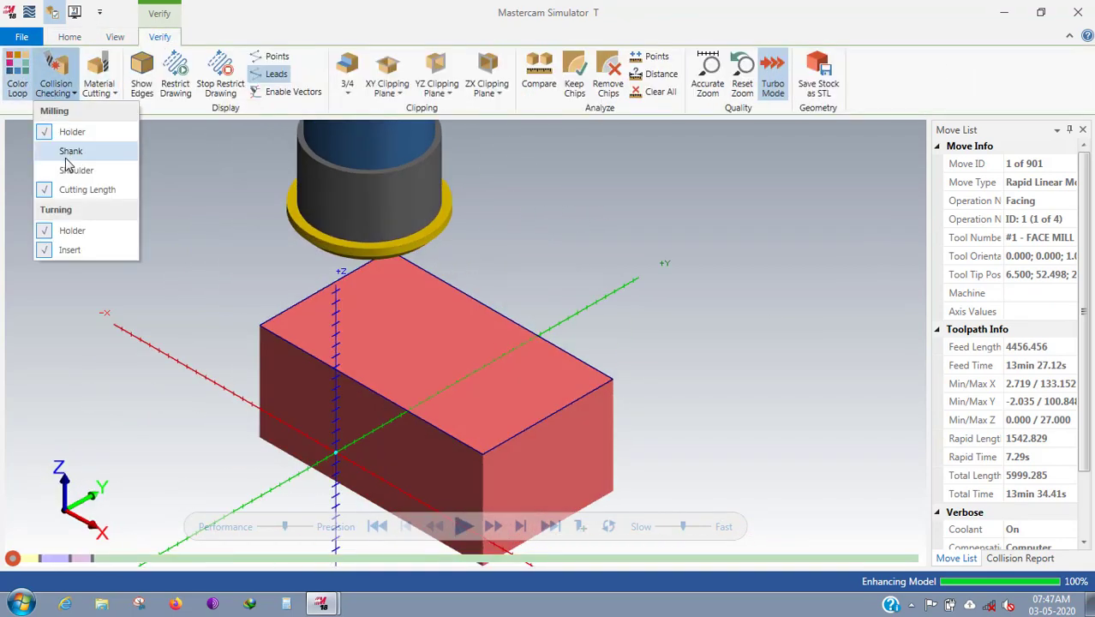
pyautogui.click(65, 156)
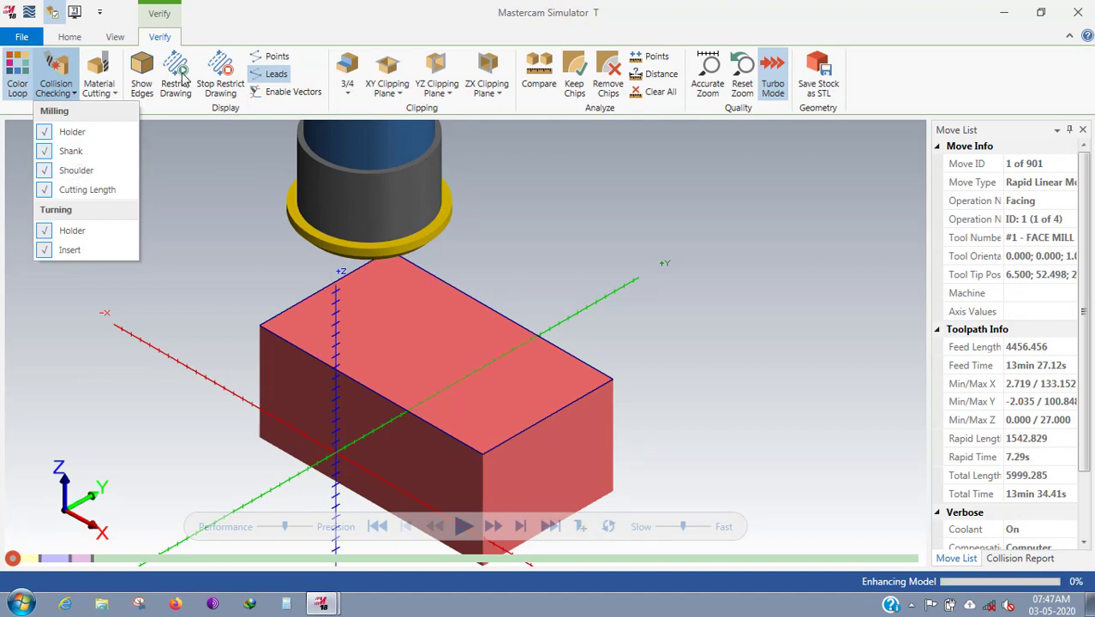
pyautogui.click(609, 77)
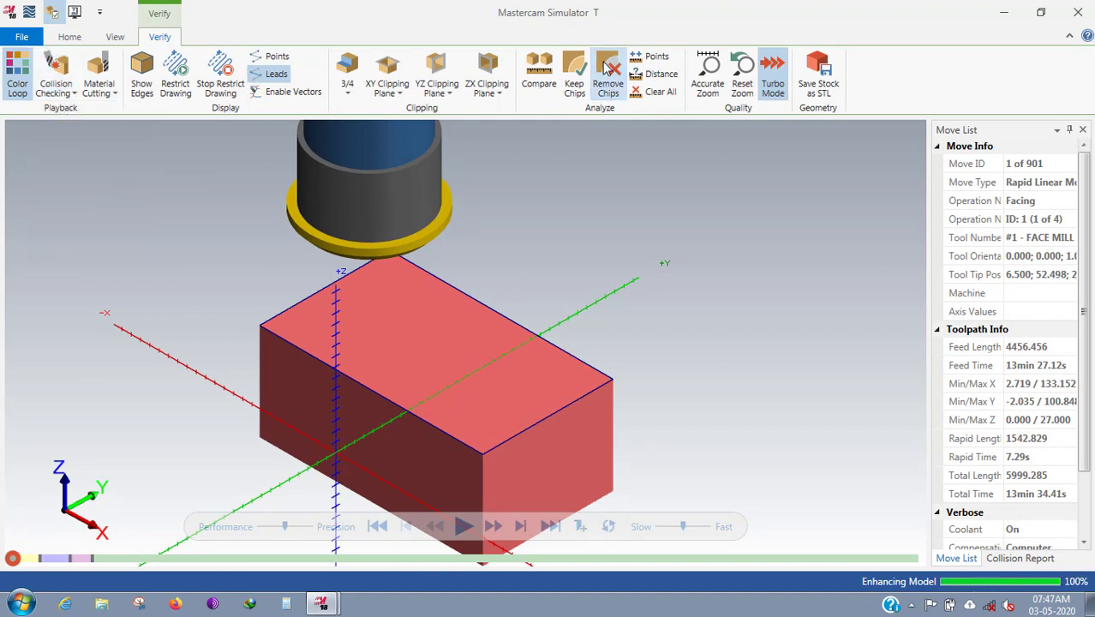
# Show the initial stock in place of the machined stock and set the workpiece visibility to translucent.
pyautogui.click(69, 37)
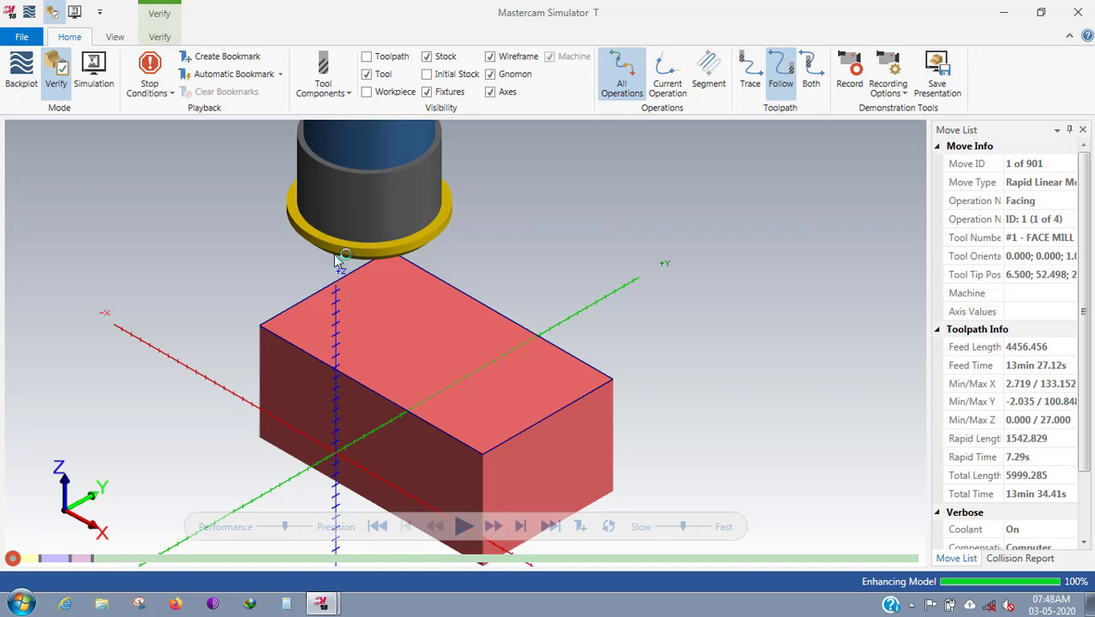
pyautogui.scroll(-3, 335, 252)
pyautogui.scroll(2, 369, 230)
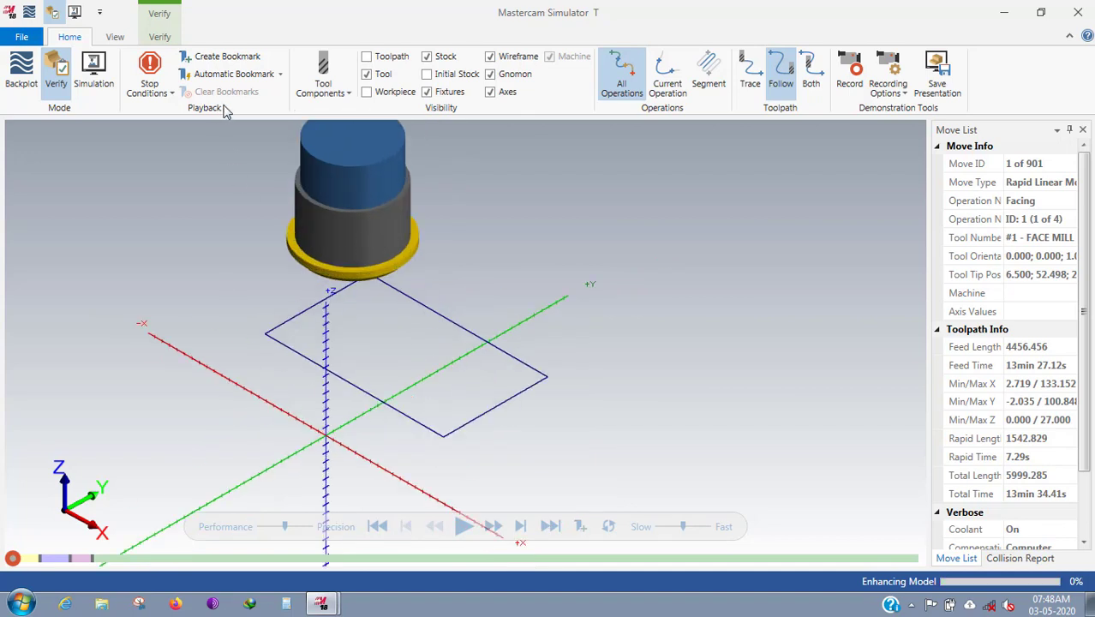
pyautogui.scroll(-1, 90, 86)
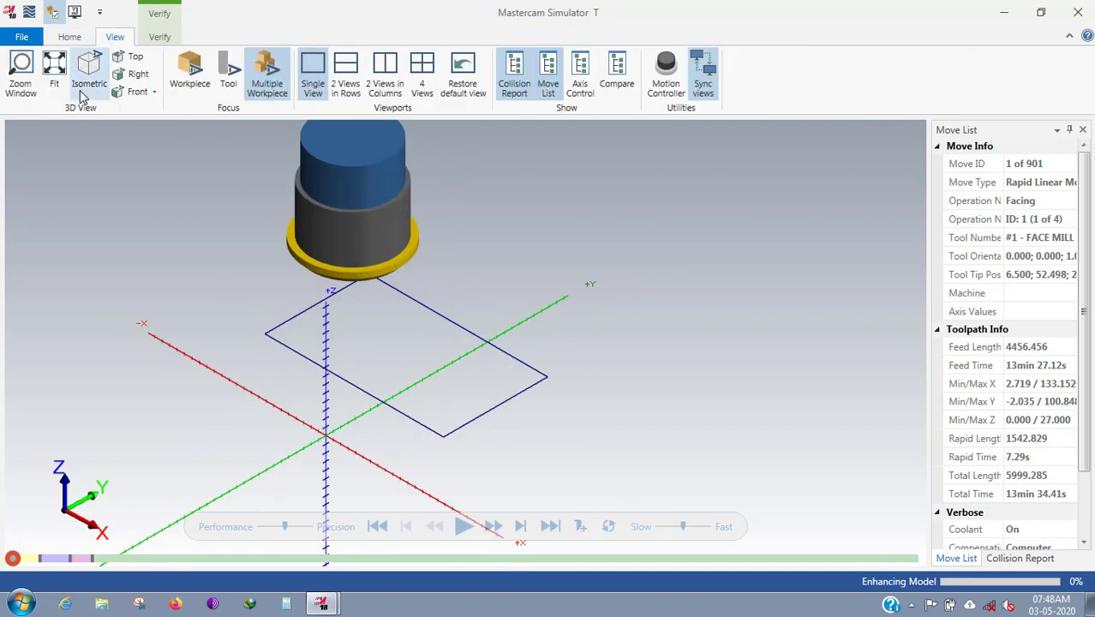
pyautogui.click(267, 69)
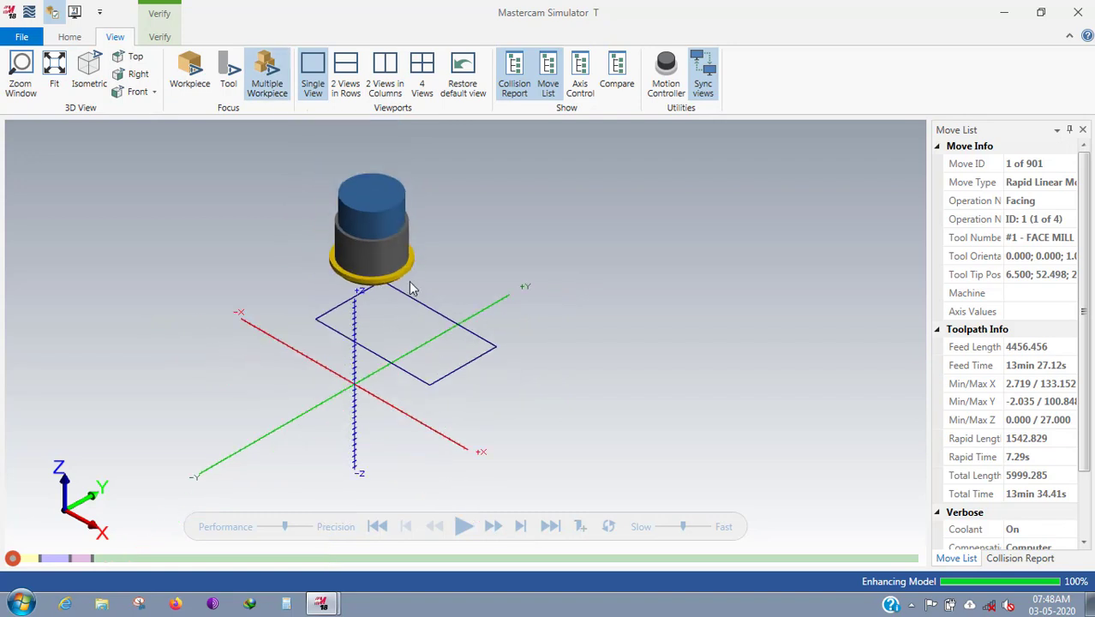
pyautogui.click(70, 37)
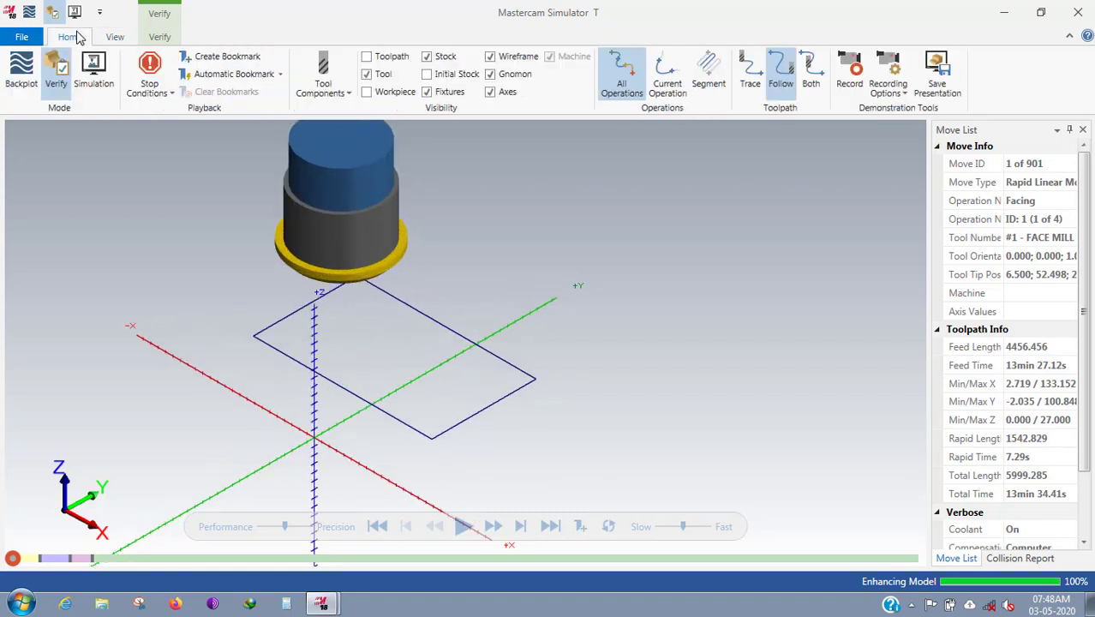
pyautogui.click(427, 74)
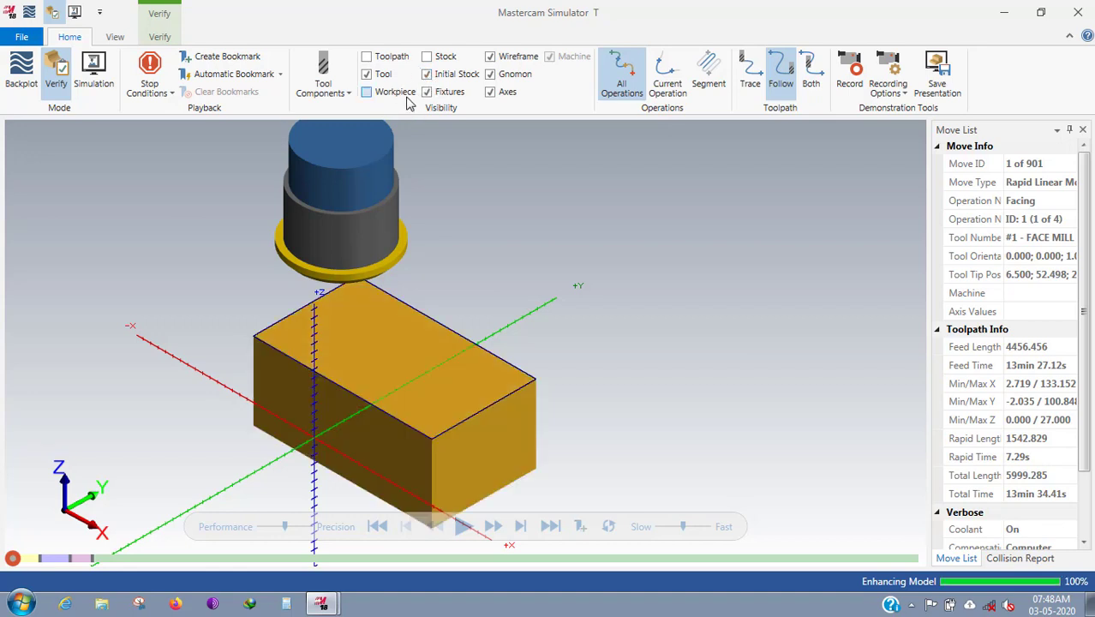
pyautogui.click(404, 98)
pyautogui.click(396, 97)
# Run the verification of all four facing operations and turn the machined stock's visibility back on.
pyautogui.click(176, 36)
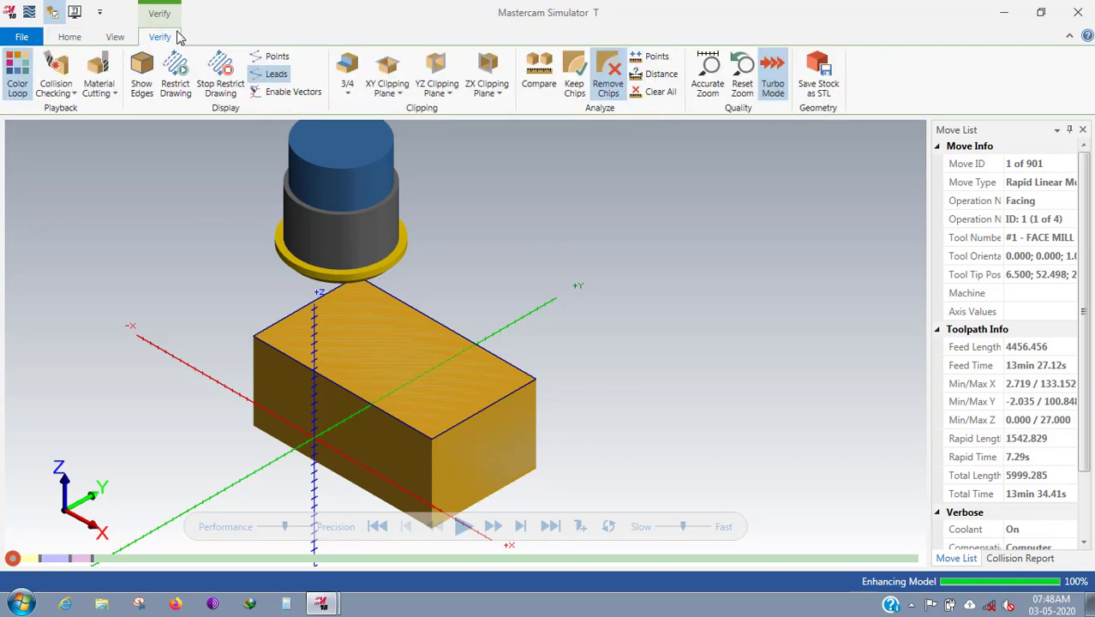
pyautogui.click(111, 36)
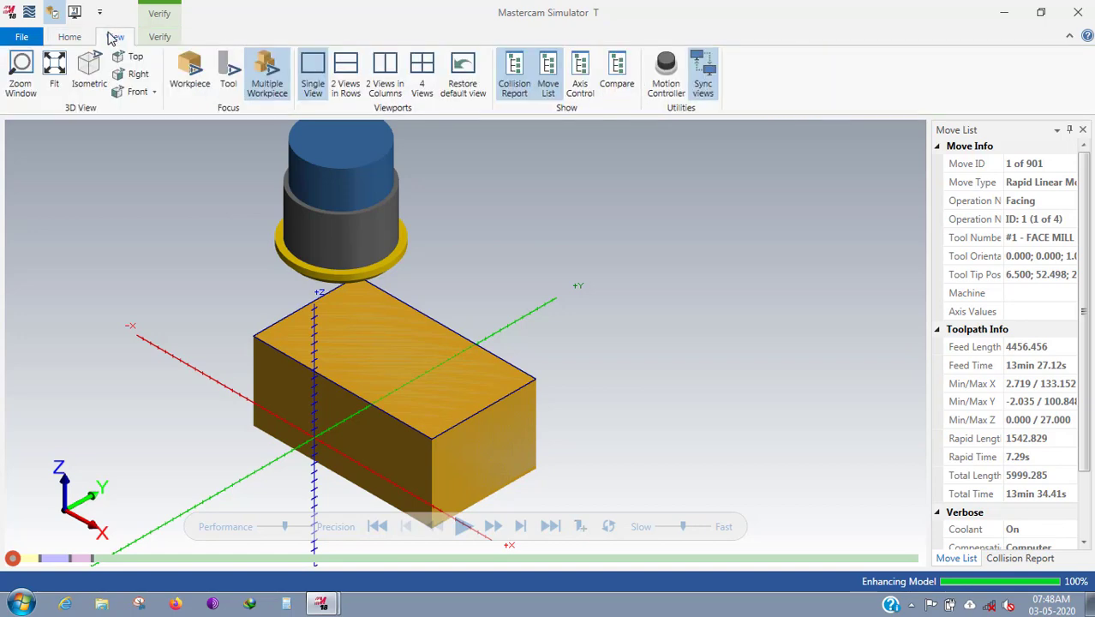
pyautogui.click(72, 40)
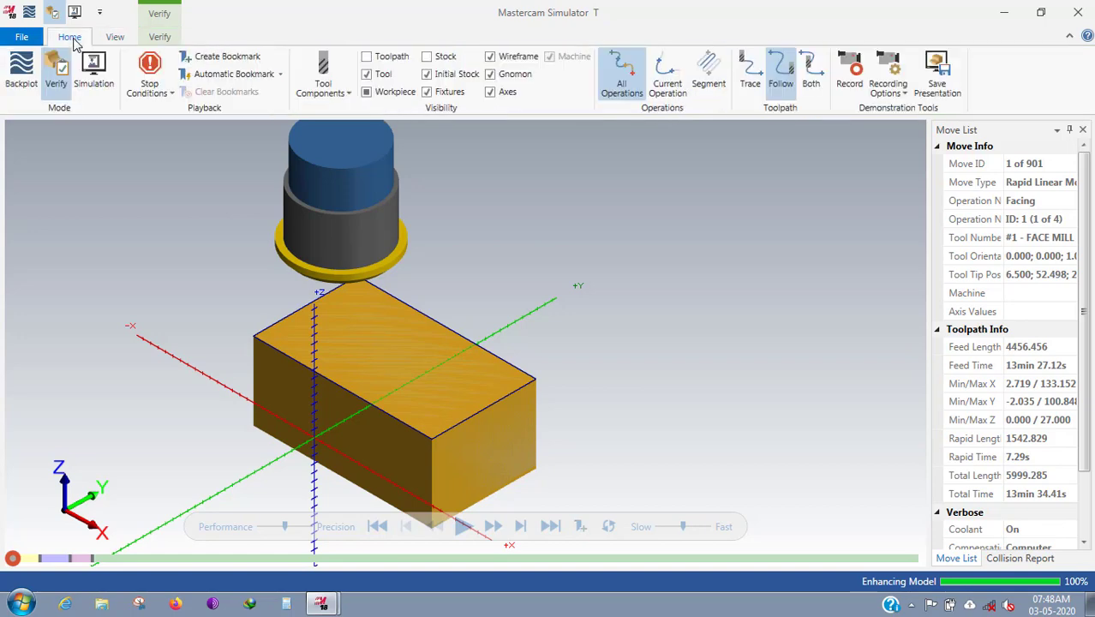
pyautogui.click(464, 528)
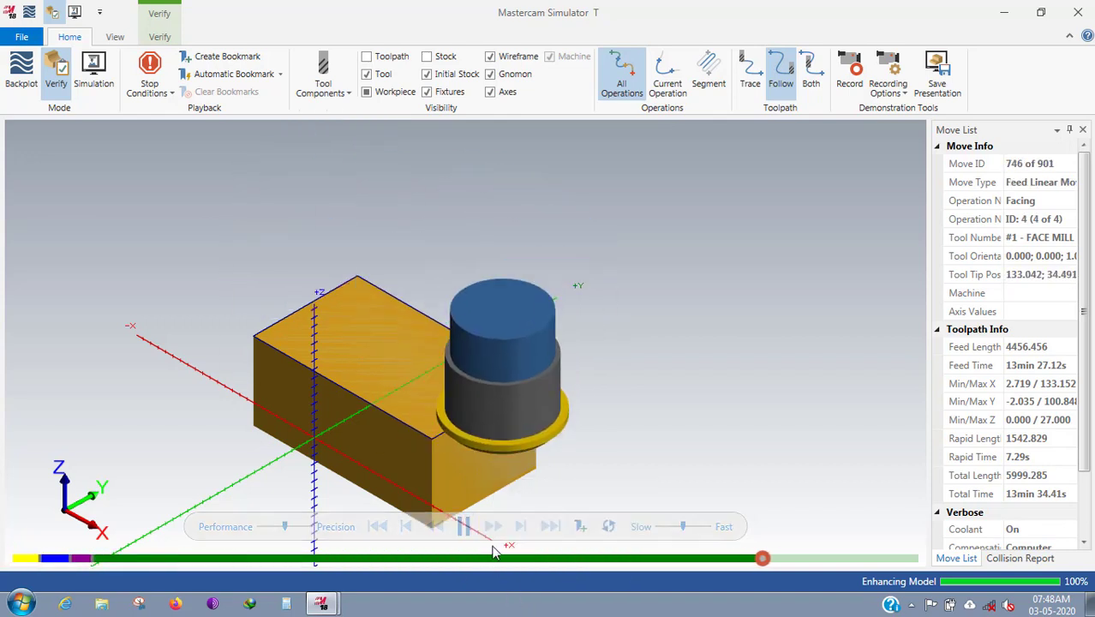
pyautogui.click(426, 57)
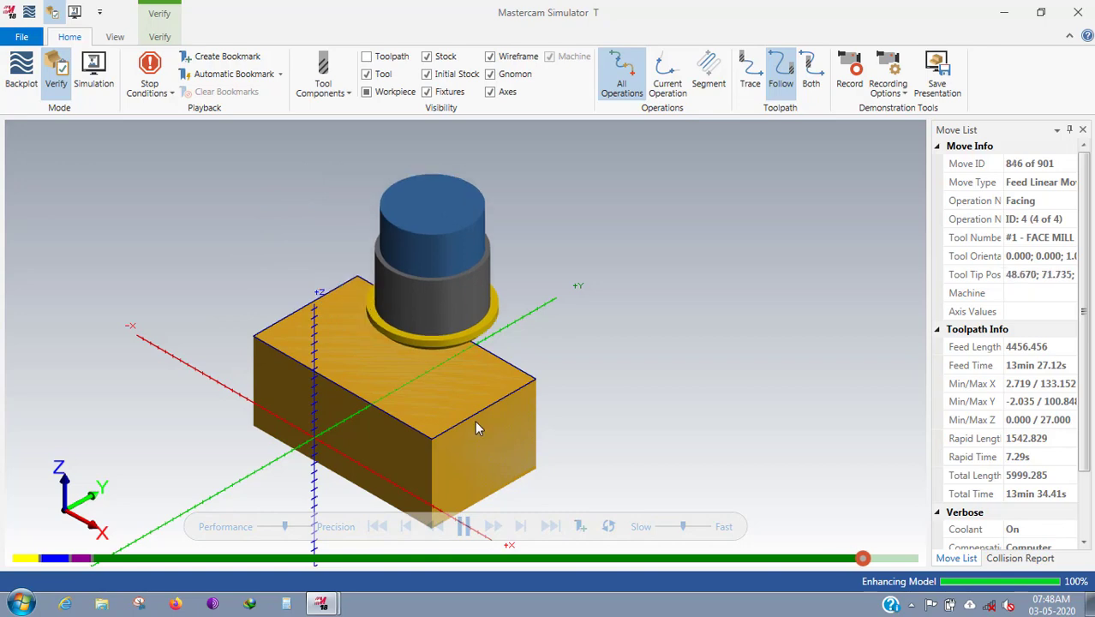
# Split the simulation into two views in columns and enlarge the side view of the block in the second one.
pyautogui.click(160, 36)
pyautogui.click(115, 36)
pyautogui.click(385, 77)
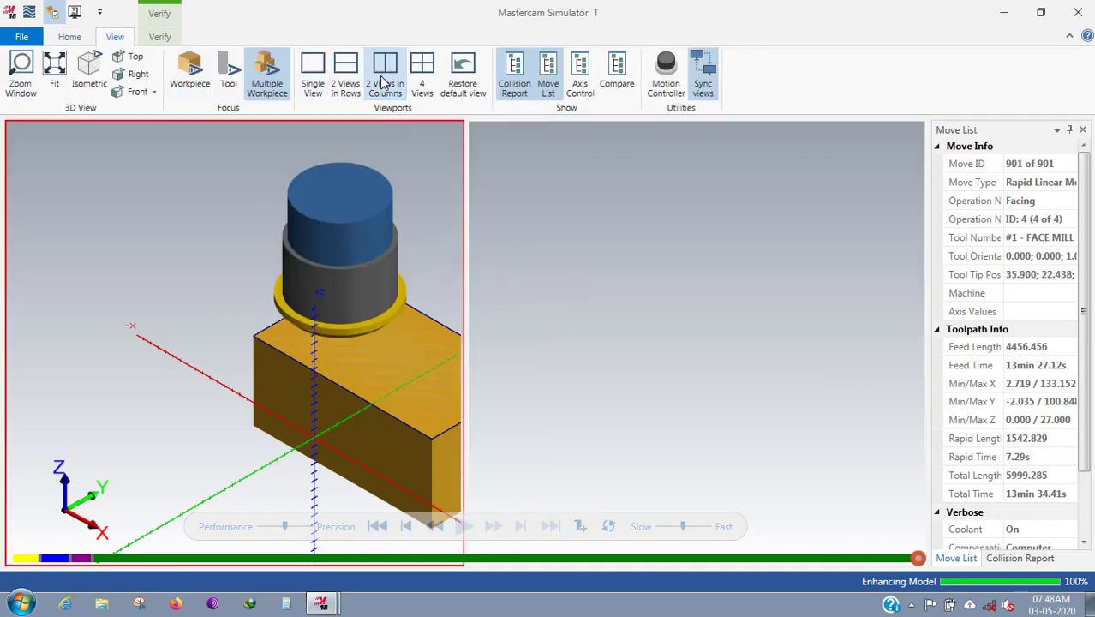
pyautogui.click(675, 434)
pyautogui.scroll(4, 665, 424)
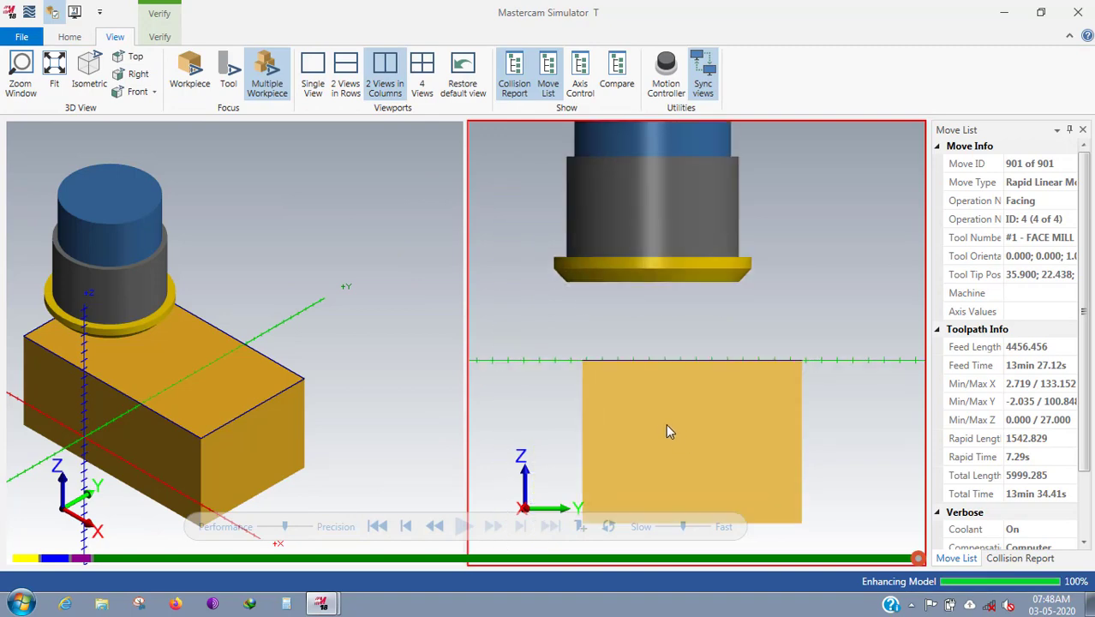
# Rewind the simulation to its first move and replay all facing operations in the two views.
pyautogui.click(360, 365)
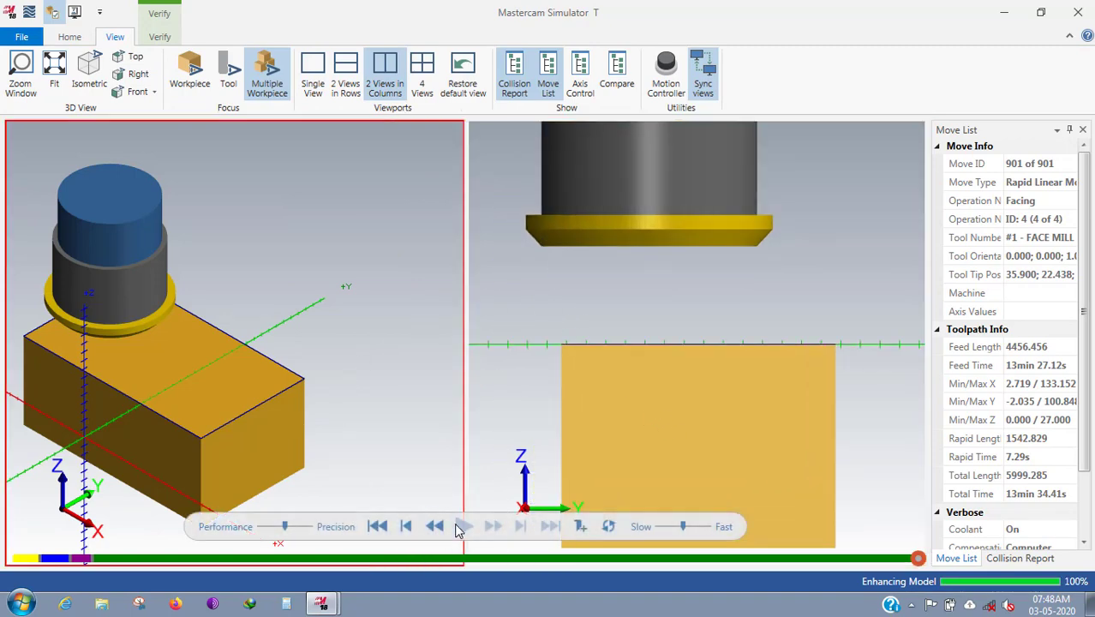
pyautogui.click(406, 528)
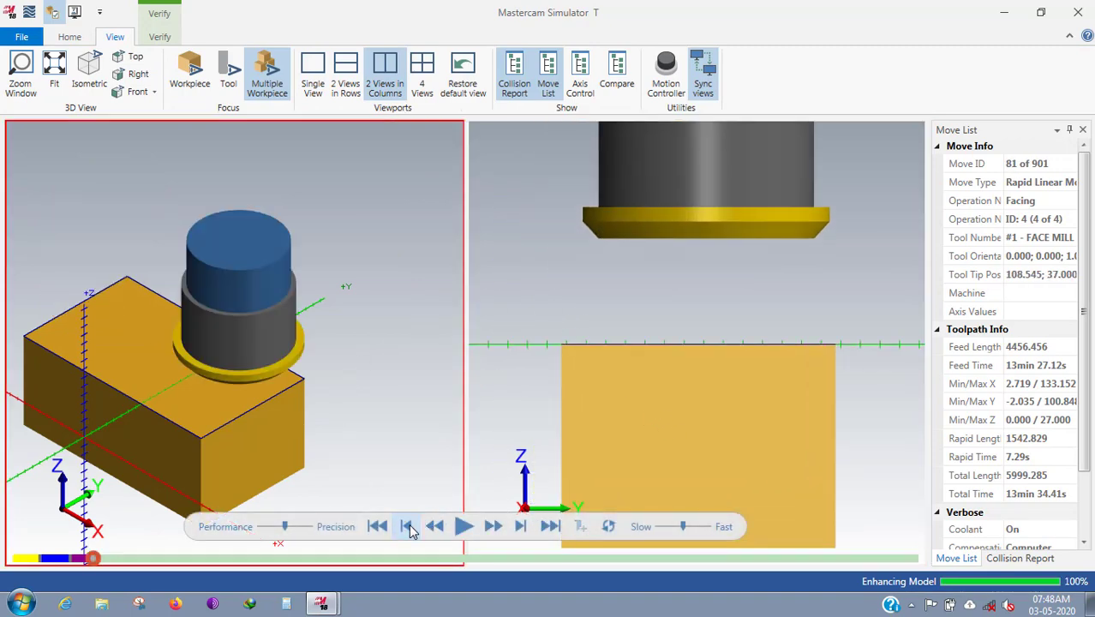
pyautogui.click(377, 526)
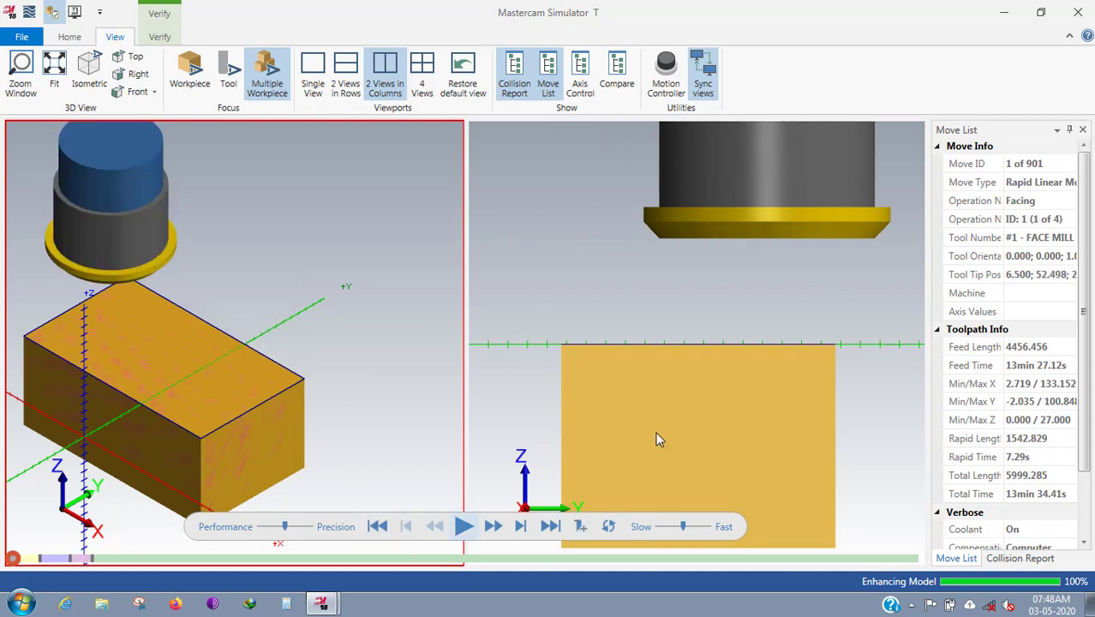
pyautogui.click(655, 432)
pyautogui.click(377, 547)
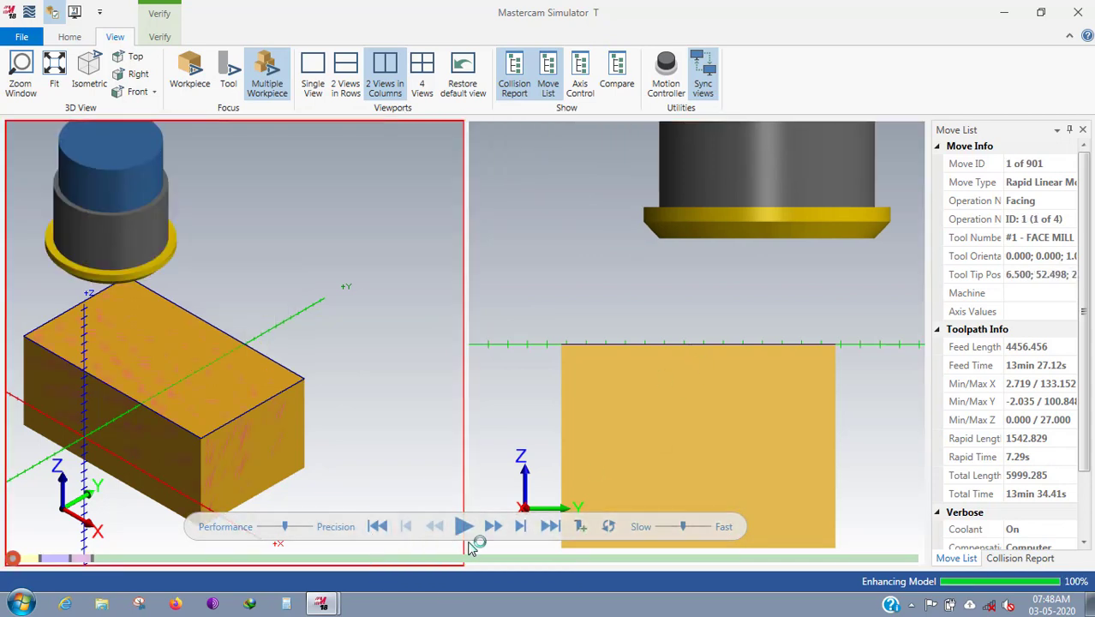
pyautogui.click(464, 529)
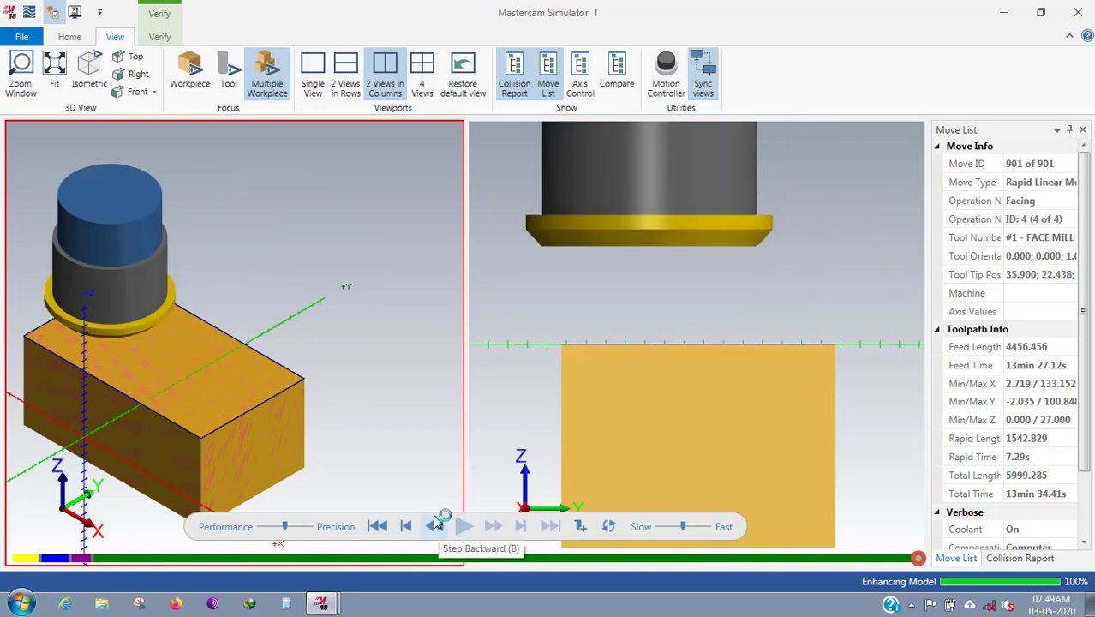
# Examine the block up close in both views and return to a single isometric view.
pyautogui.click(546, 353)
pyautogui.scroll(3, 548, 352)
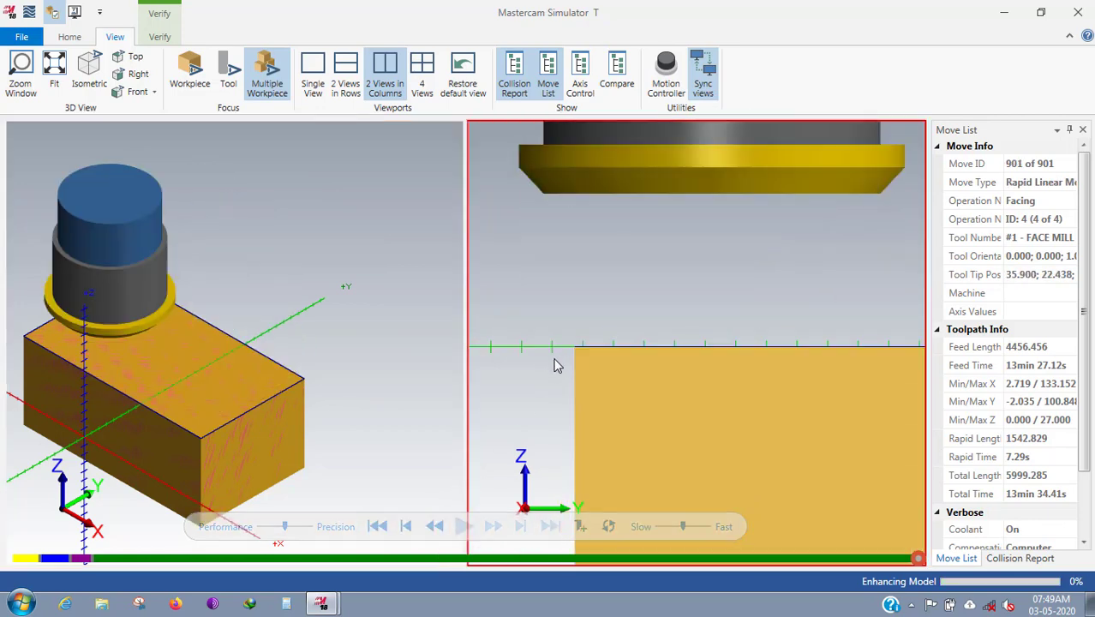
pyautogui.click(422, 395)
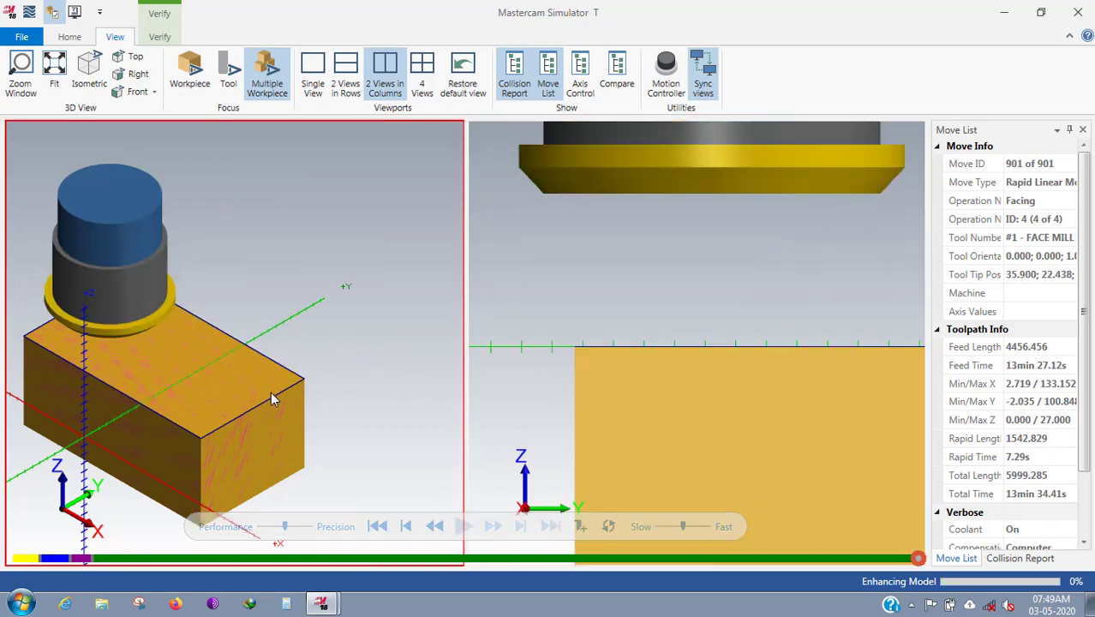
pyautogui.scroll(-2, 300, 381)
pyautogui.scroll(5, 256, 360)
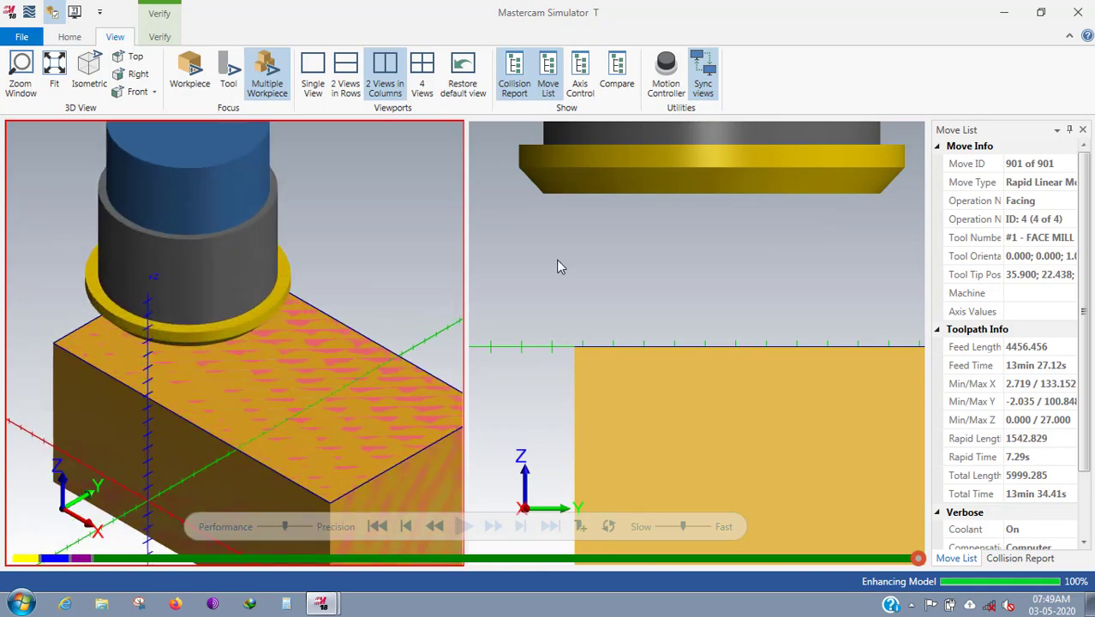
pyautogui.click(313, 75)
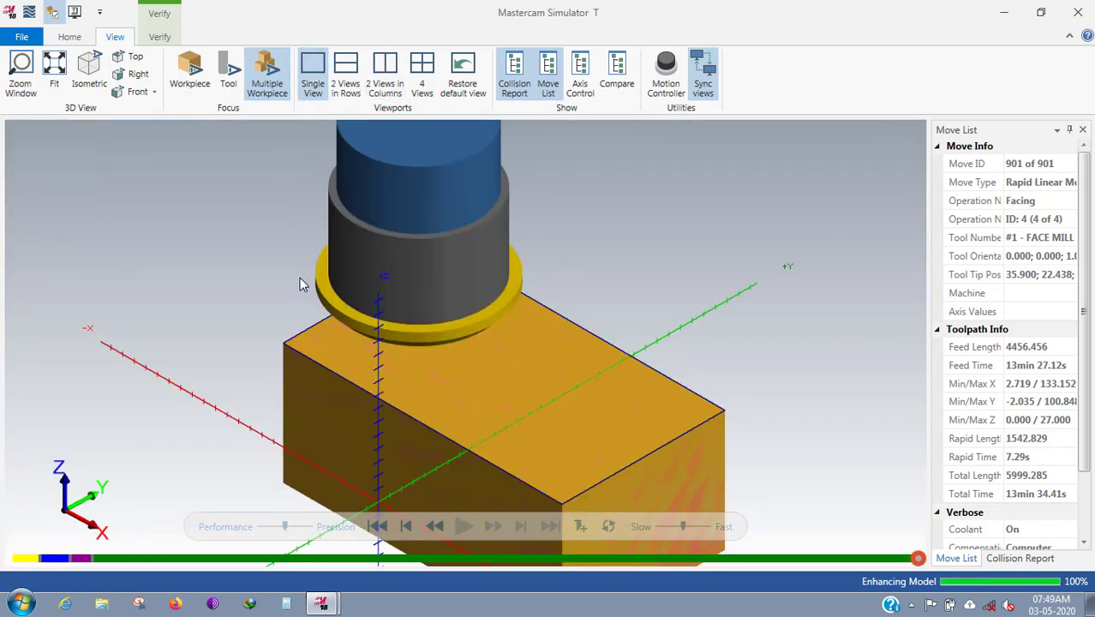
pyautogui.click(89, 68)
# Make the workpiece fully visible and the initial stock translucent, keeping the block's top face in close view.
pyautogui.click(70, 37)
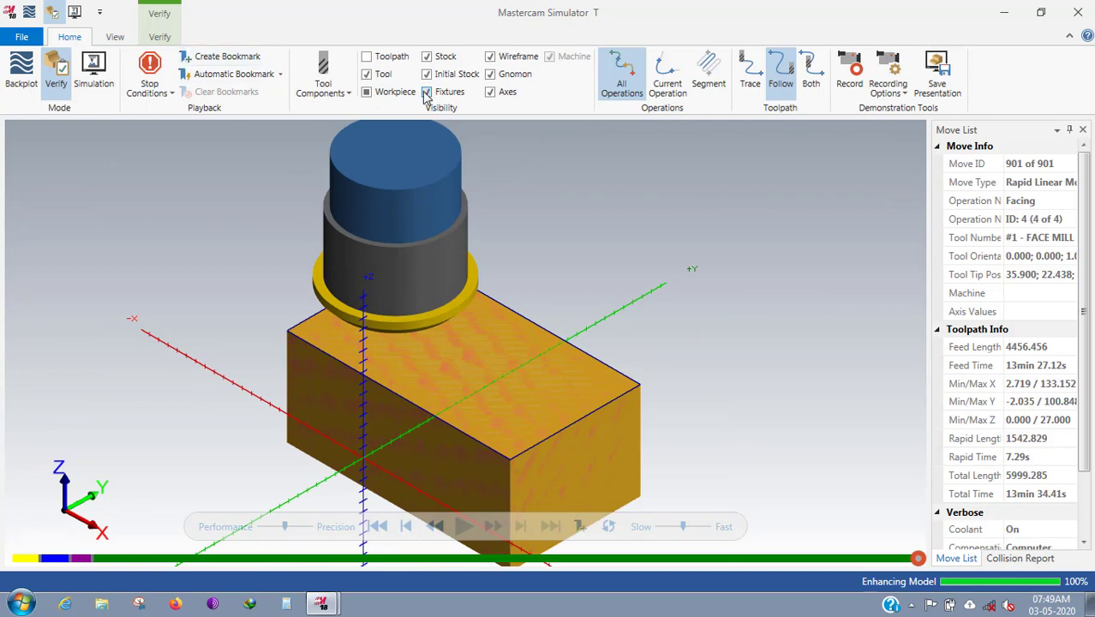
pyautogui.click(392, 92)
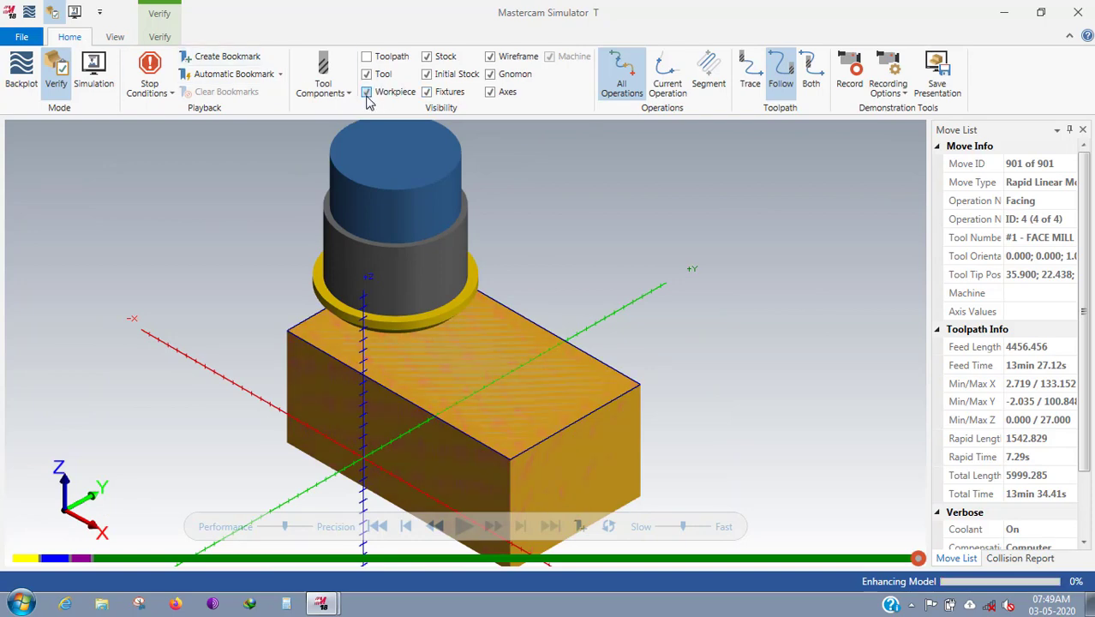
pyautogui.scroll(1, 539, 289)
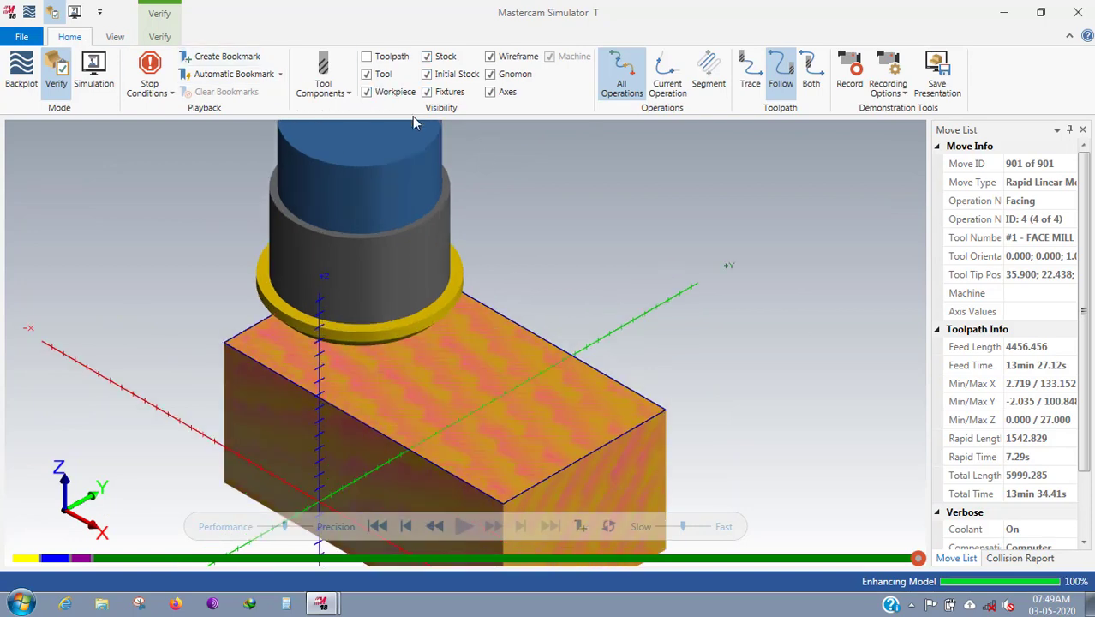
pyautogui.scroll(2, 478, 406)
pyautogui.scroll(3, 301, 323)
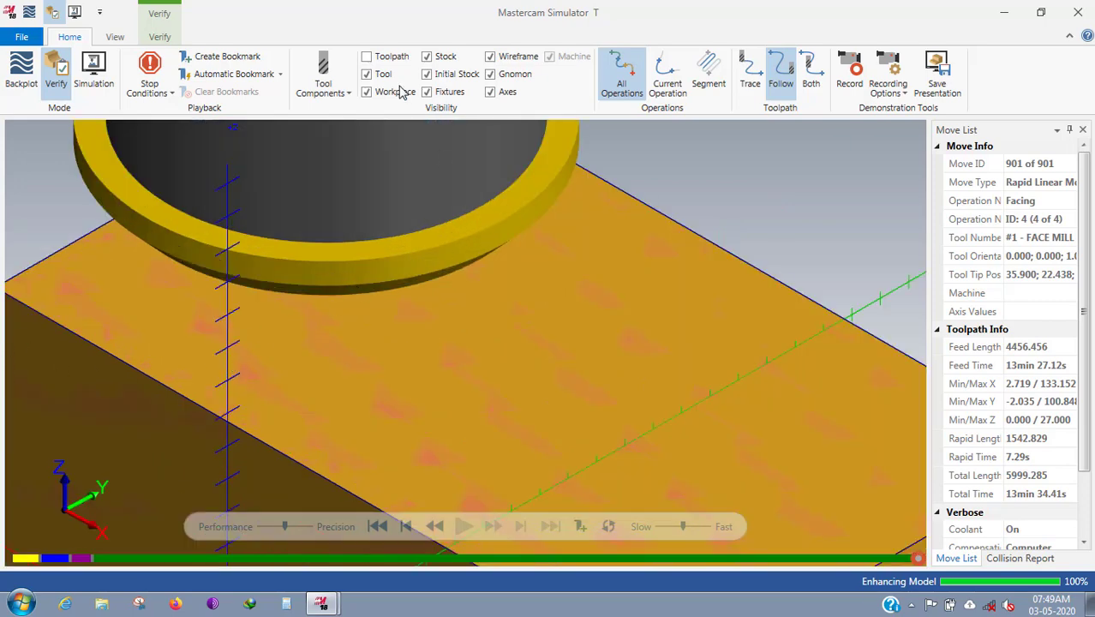
pyautogui.scroll(-3, 401, 92)
pyautogui.click(427, 74)
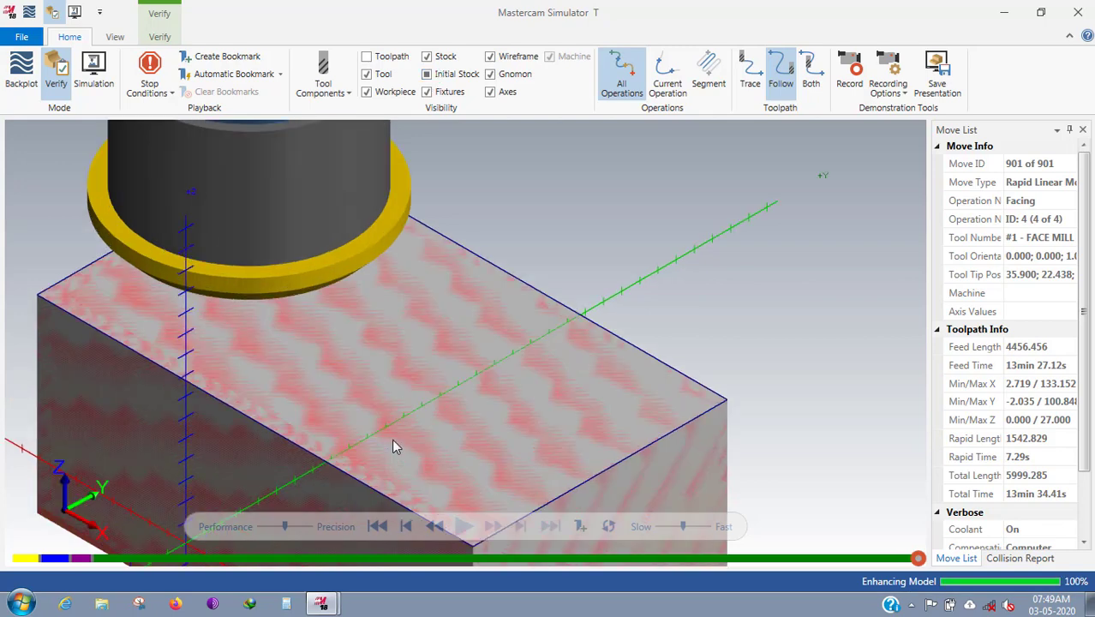
# Toggle the initial stock's display with the whole block in view and close the simulation.
pyautogui.scroll(-3, 257, 315)
pyautogui.scroll(2, 247, 320)
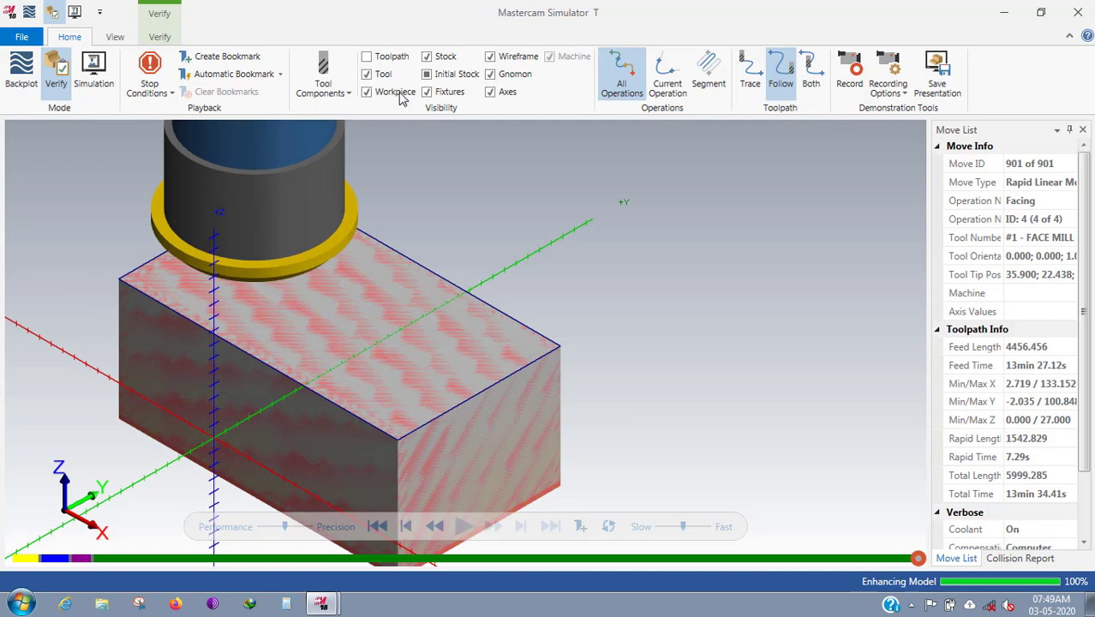
pyautogui.click(443, 76)
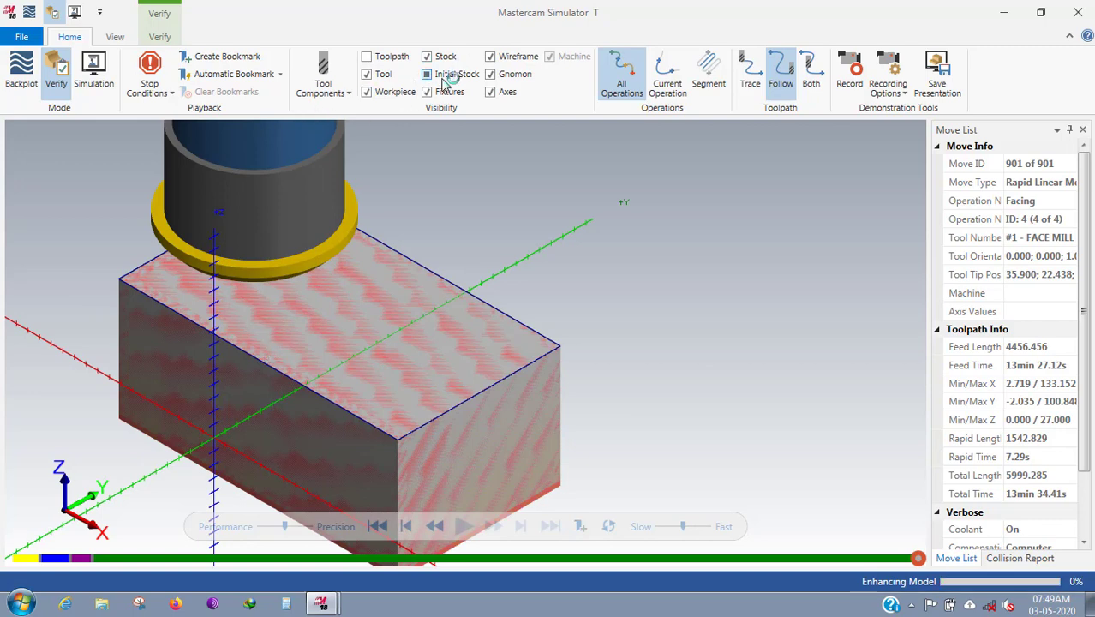
pyautogui.click(1080, 12)
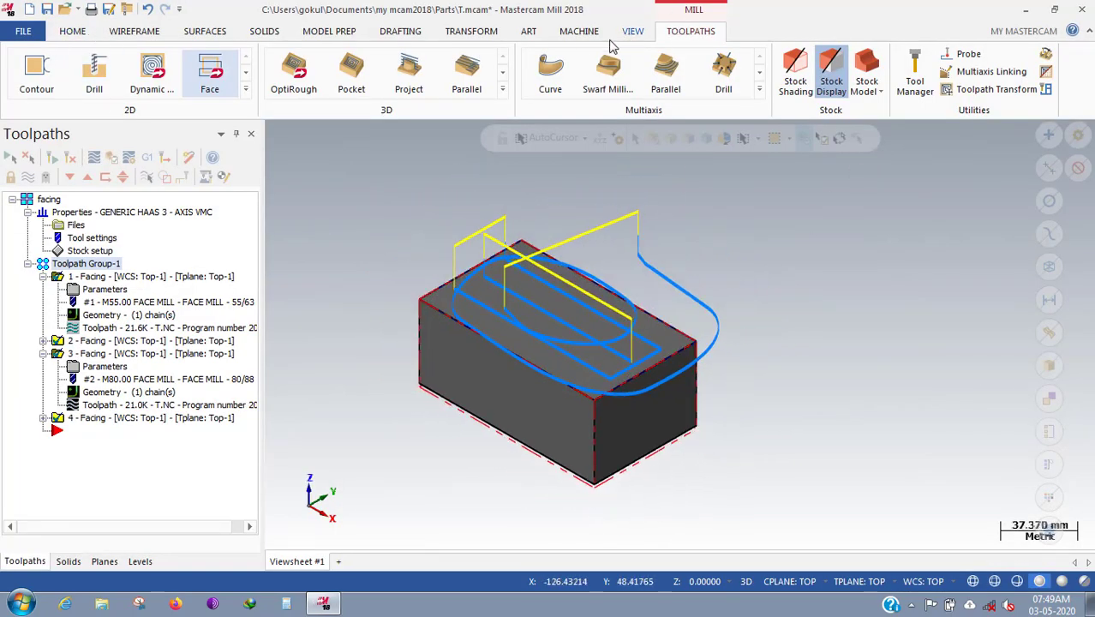
# Start post-processing all four facing operations with the generic Haas 3X mill post, outputting an editable .NC file.
pyautogui.click(578, 33)
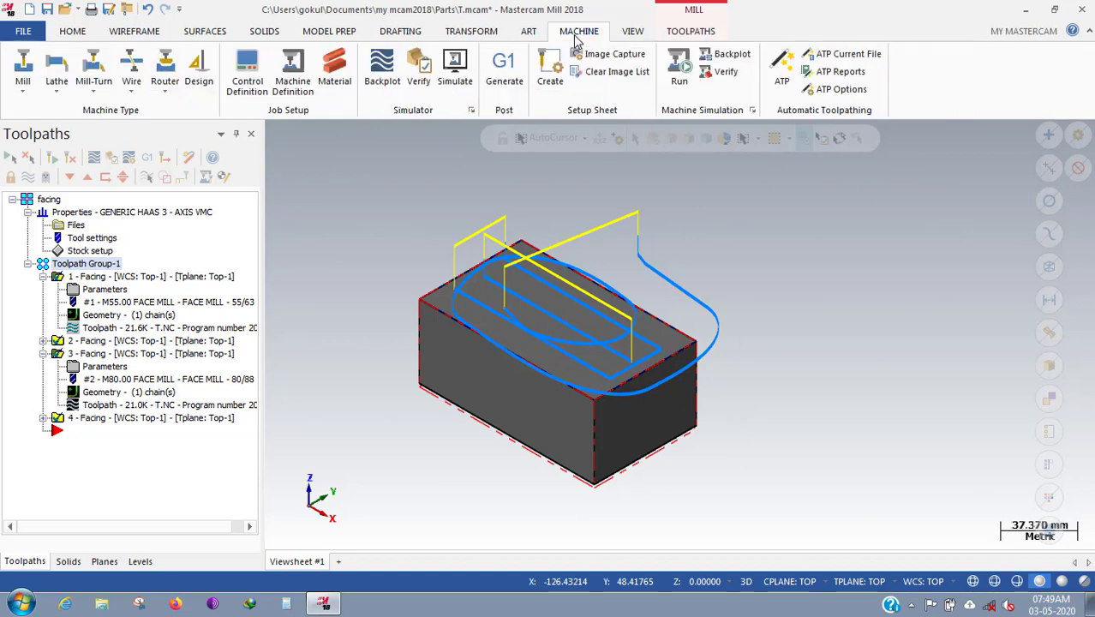
pyautogui.click(510, 72)
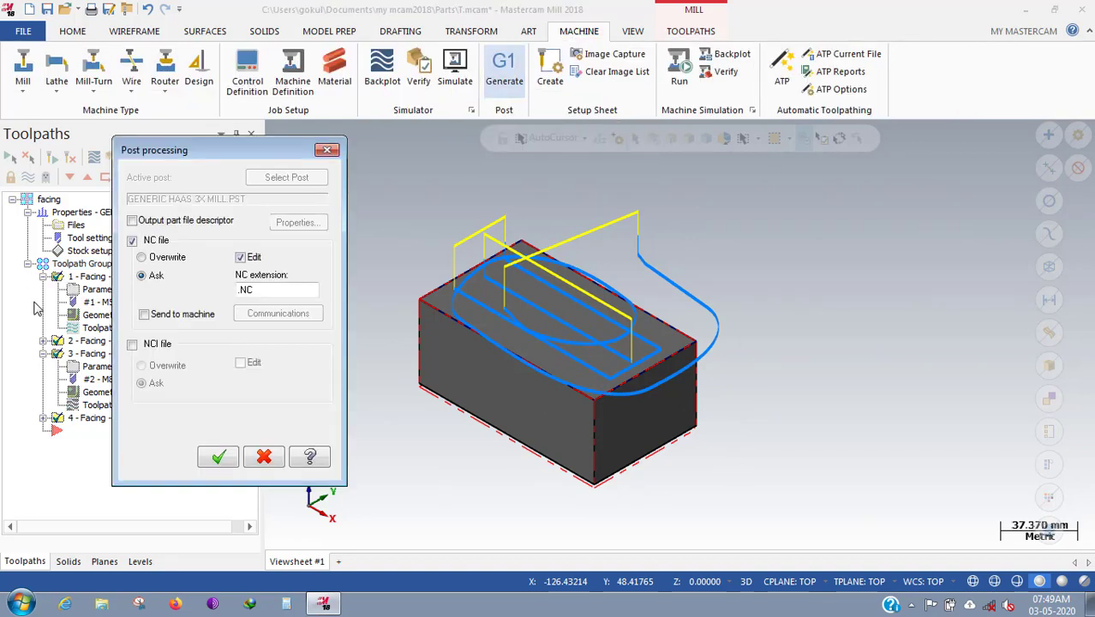
pyautogui.click(220, 458)
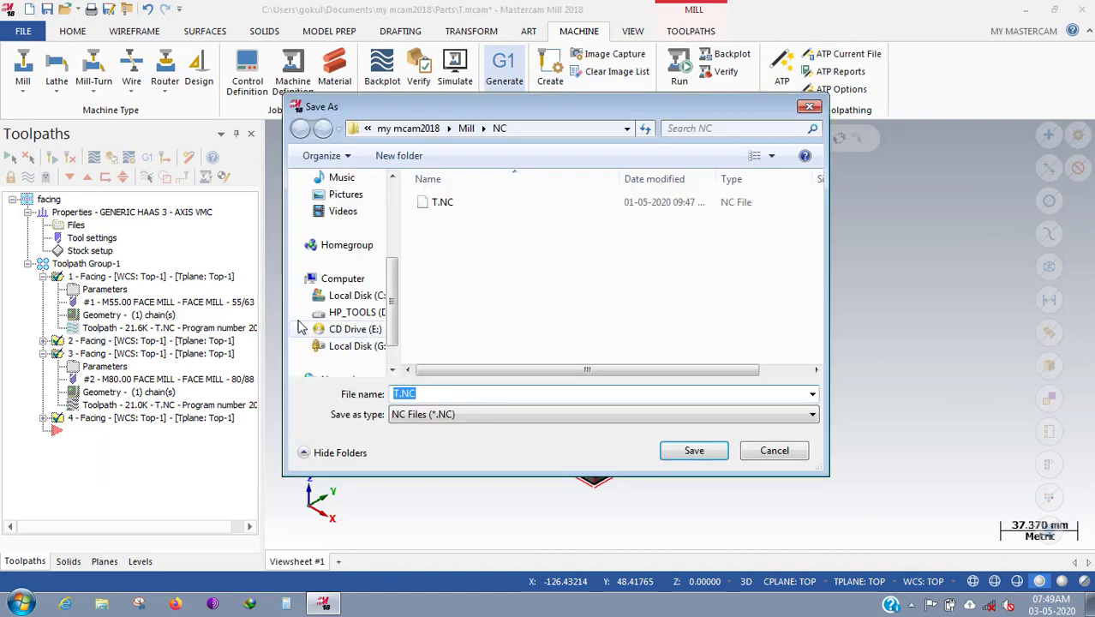
# Save the NC file as Facing_ in DeSiGn_World_Cbe_Files, MasterCAM_Excerscise_files, Facing & inner pockets.
pyautogui.click(447, 130)
pyautogui.click(432, 130)
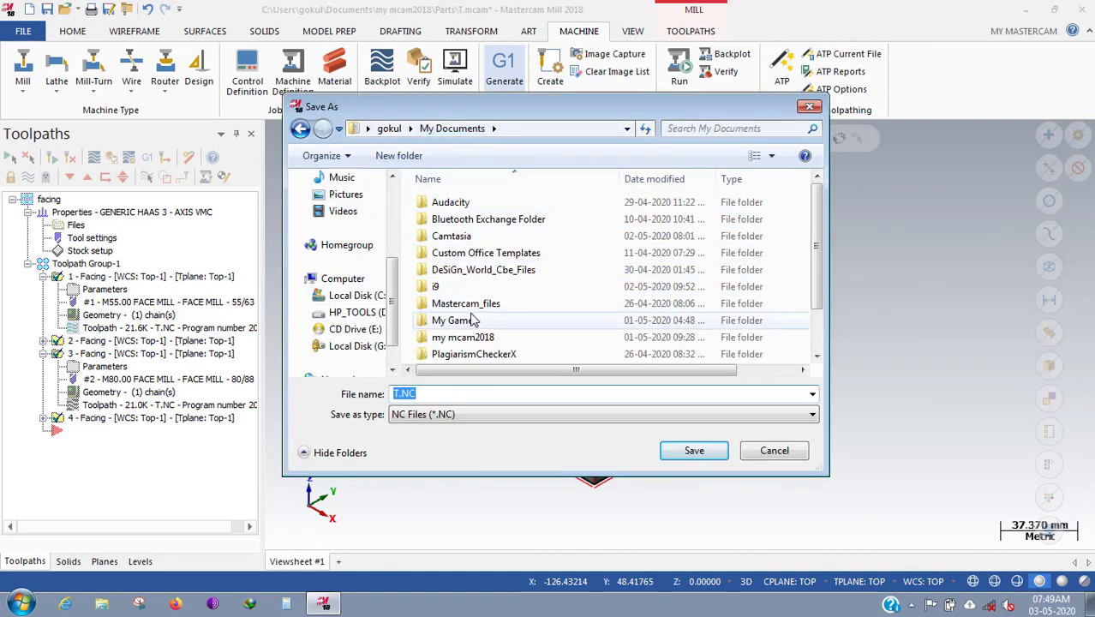
pyautogui.click(479, 274)
pyautogui.doubleClick(479, 272)
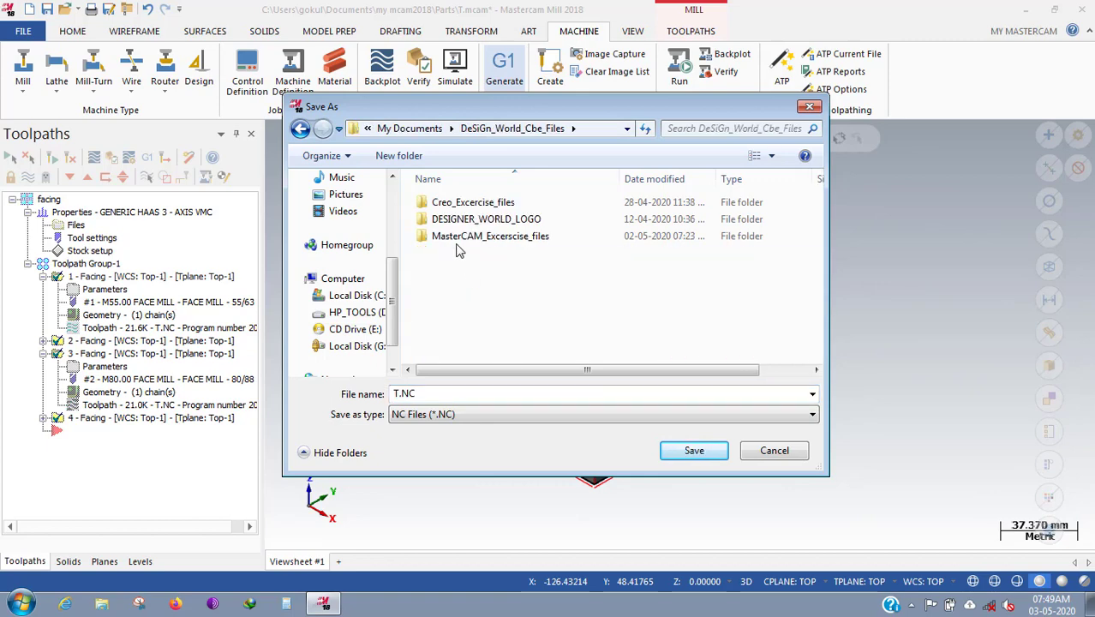
pyautogui.doubleClick(462, 237)
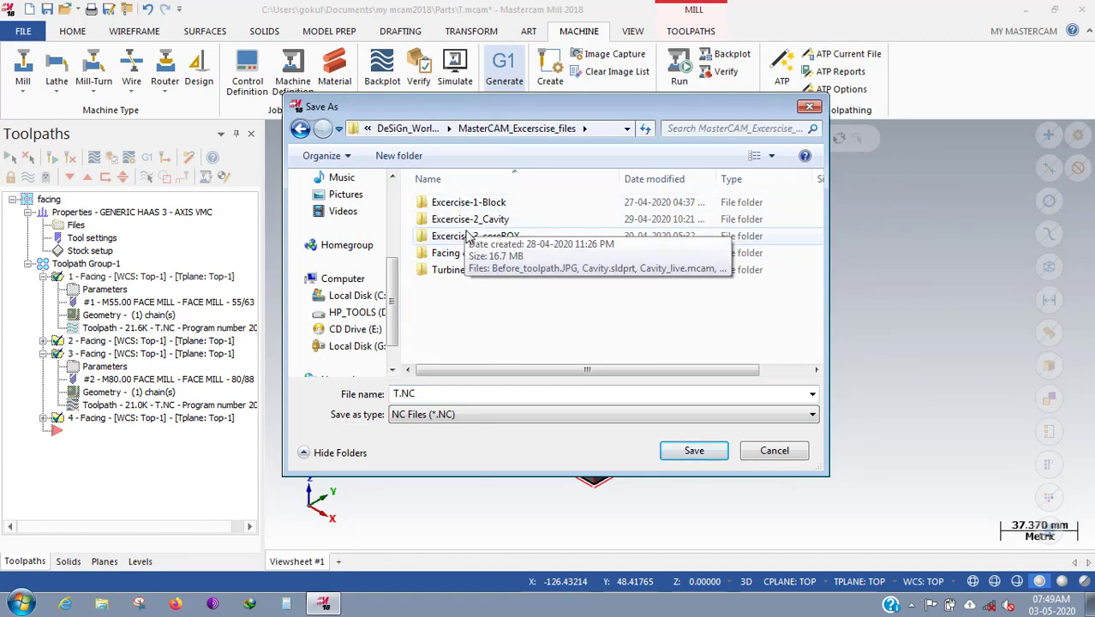
pyautogui.doubleClick(454, 253)
pyautogui.click(465, 394)
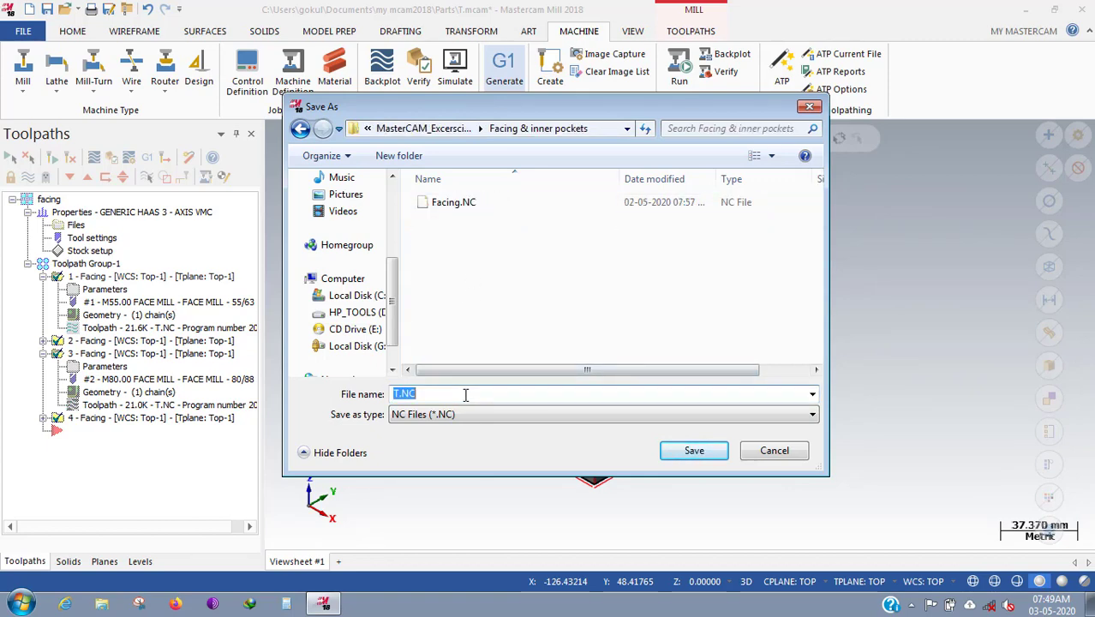
pyautogui.write('Faci')
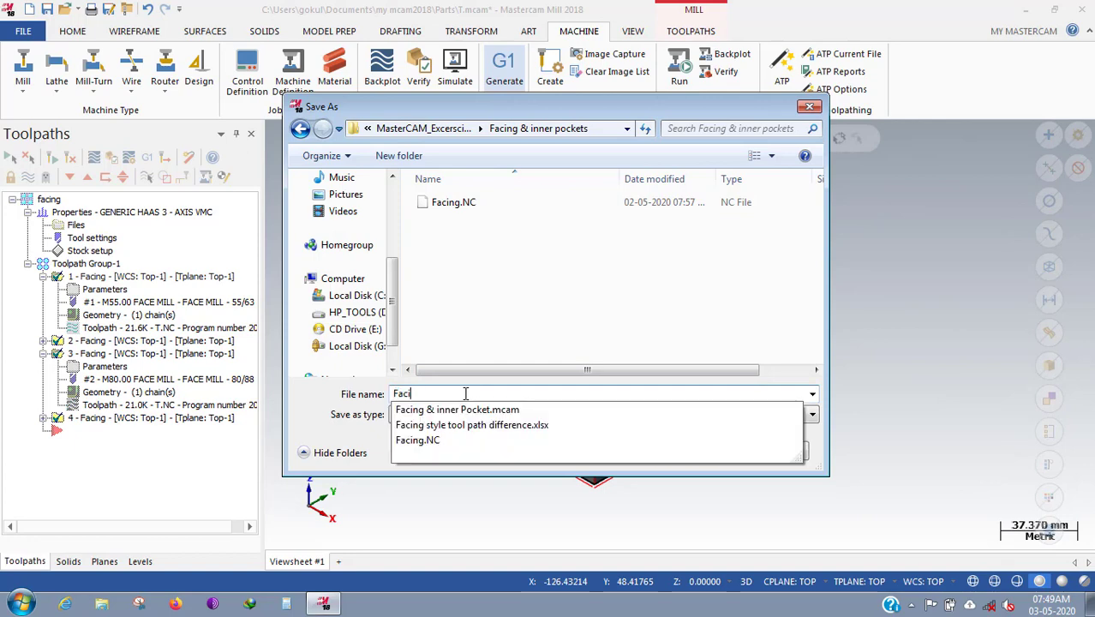
pyautogui.write('ng_')
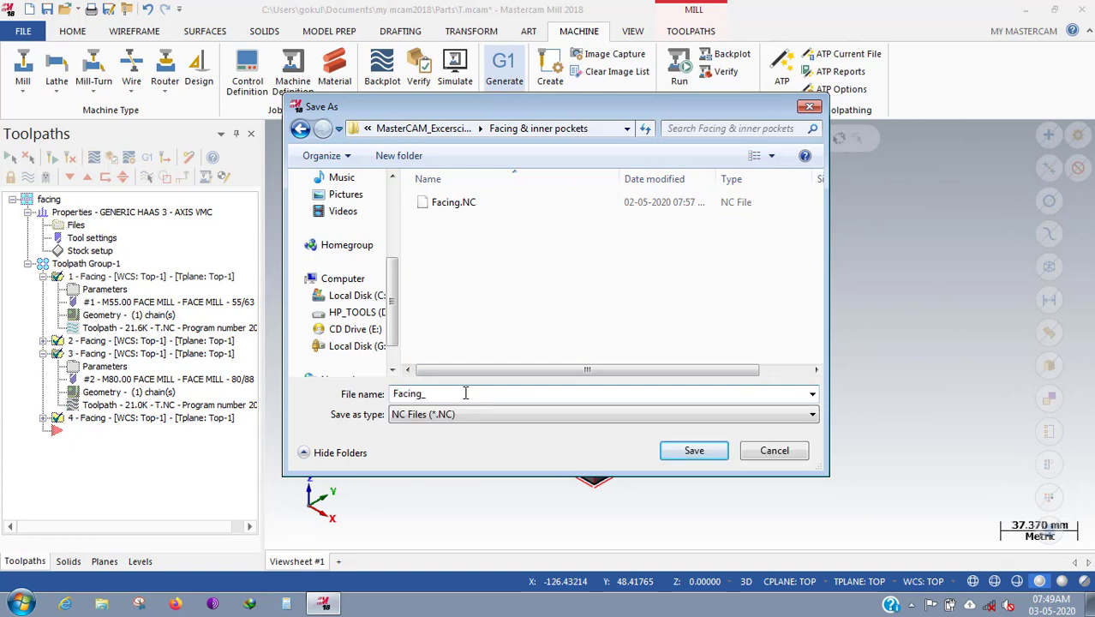
pyautogui.click(694, 451)
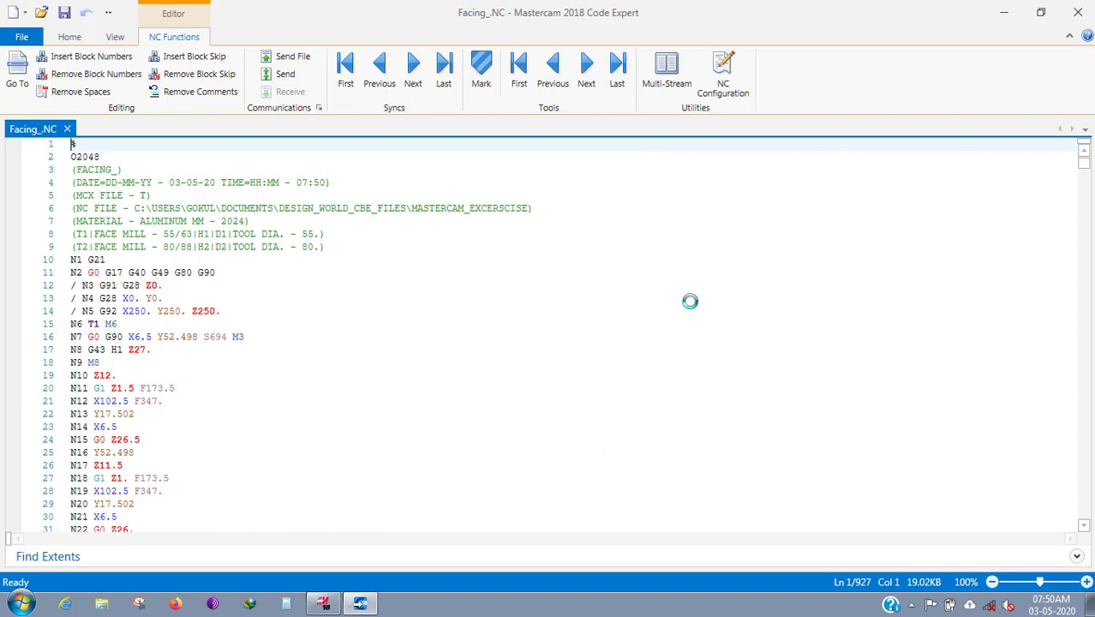
# Read through the Facing_.NC code from the header comments to the program end and close the code editor.
pyautogui.scroll(-9, 572, 333)
pyautogui.scroll(9, 143, 347)
pyautogui.click(100, 182)
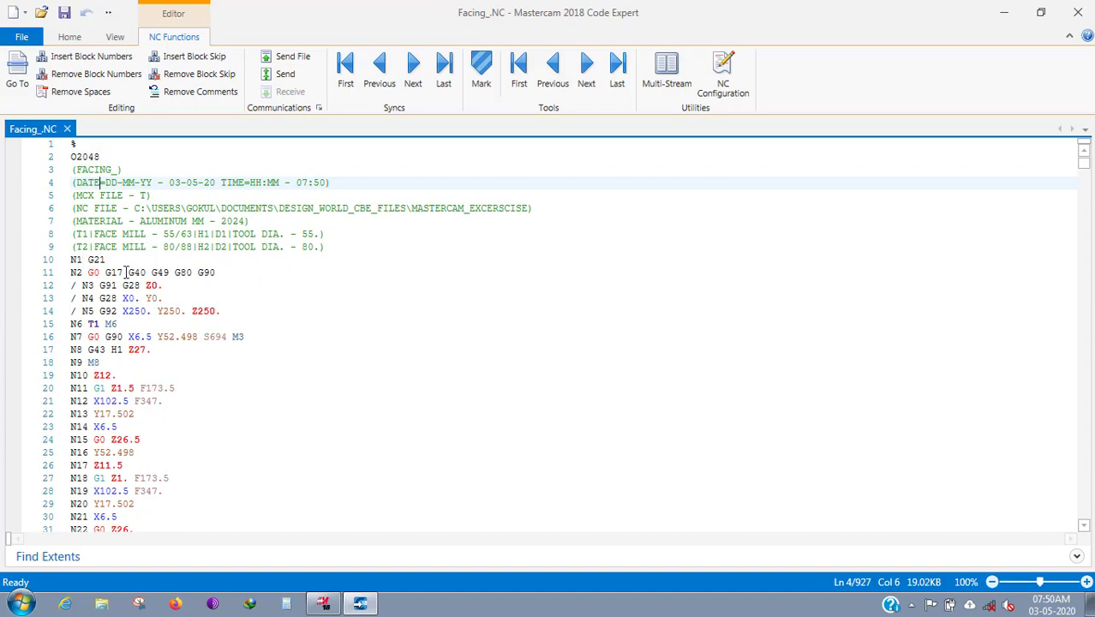
pyautogui.scroll(-20, 94, 260)
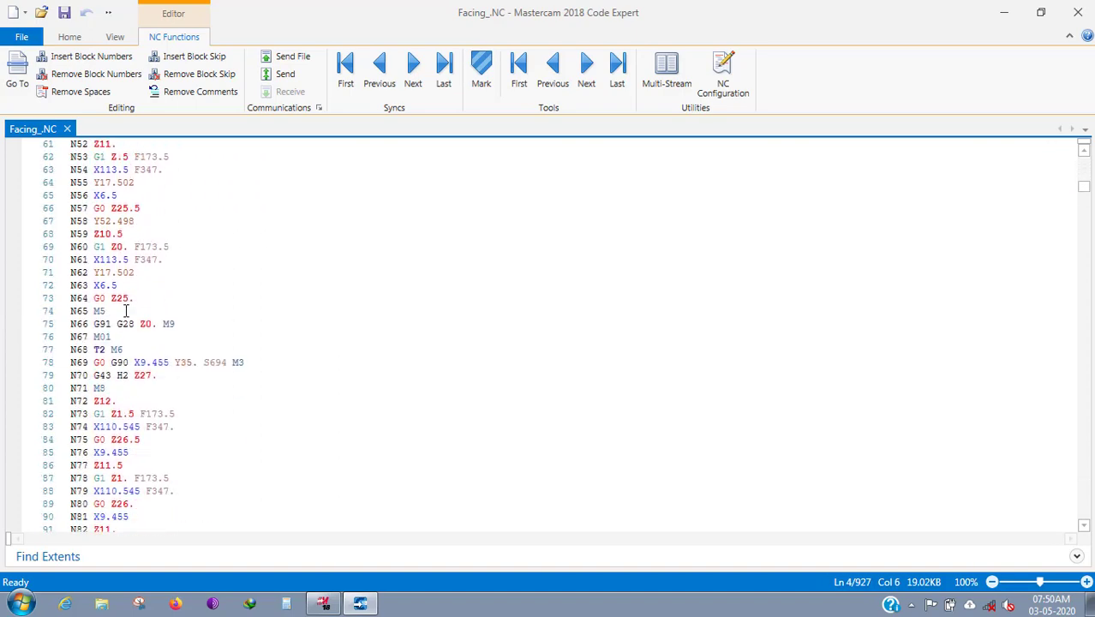
pyautogui.scroll(-20, 124, 314)
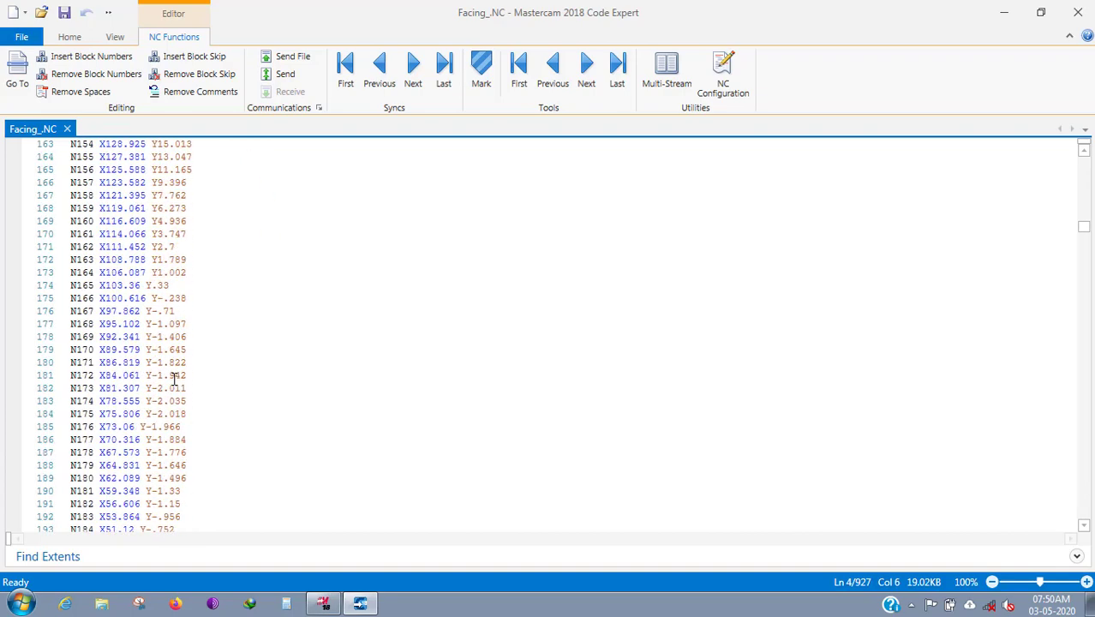
pyautogui.scroll(-20, 181, 400)
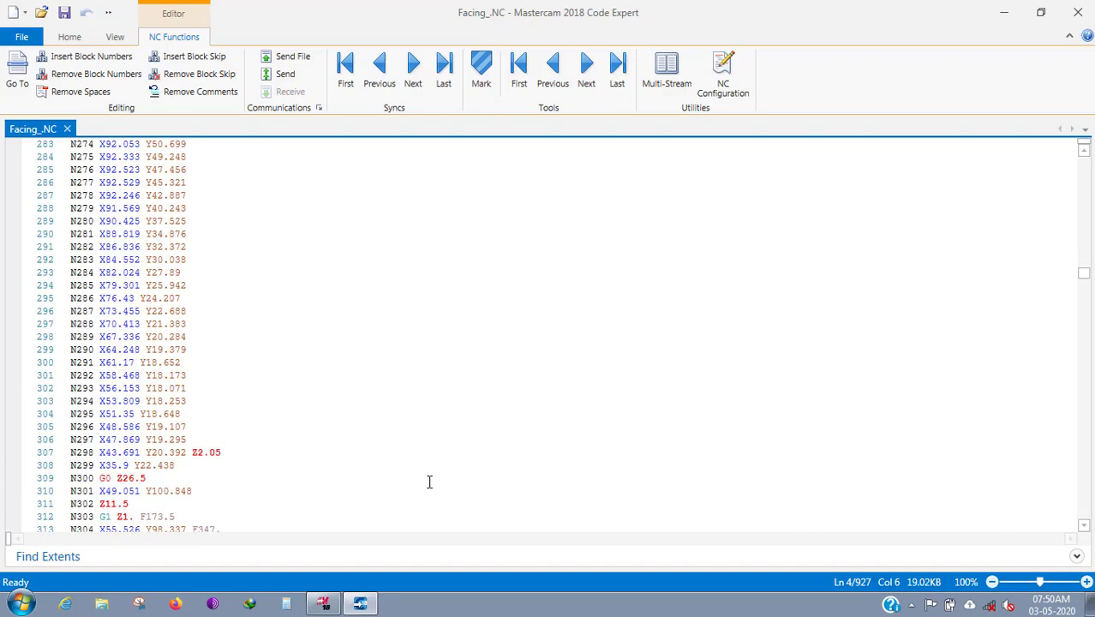
pyautogui.click(1084, 525)
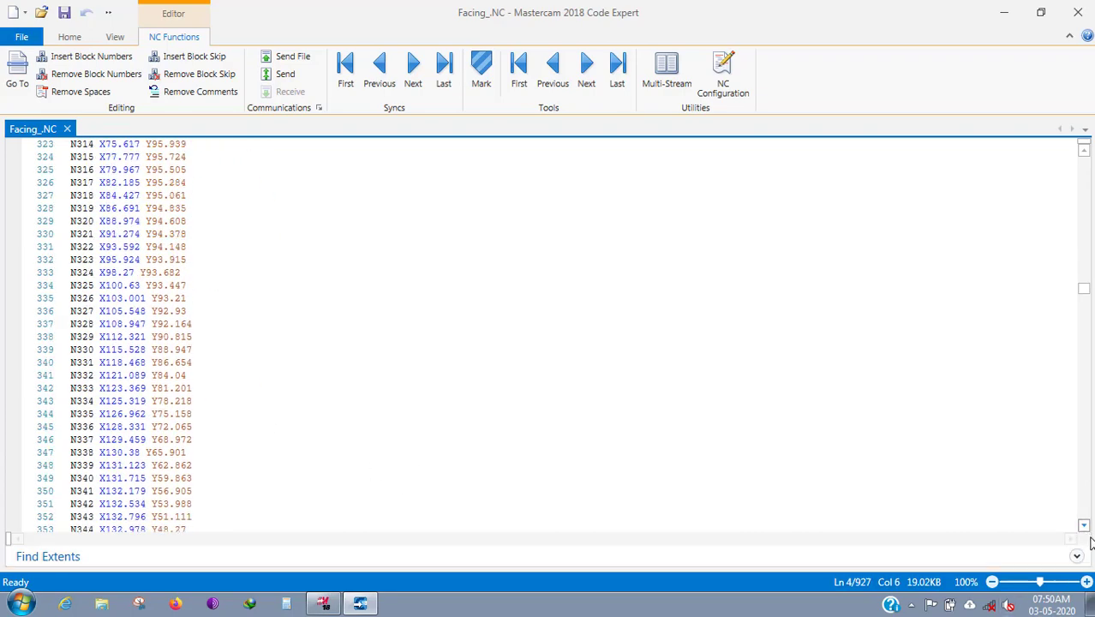
pyautogui.click(1084, 526)
pyautogui.moveTo(1084, 292); pyautogui.dragTo(1086, 527)
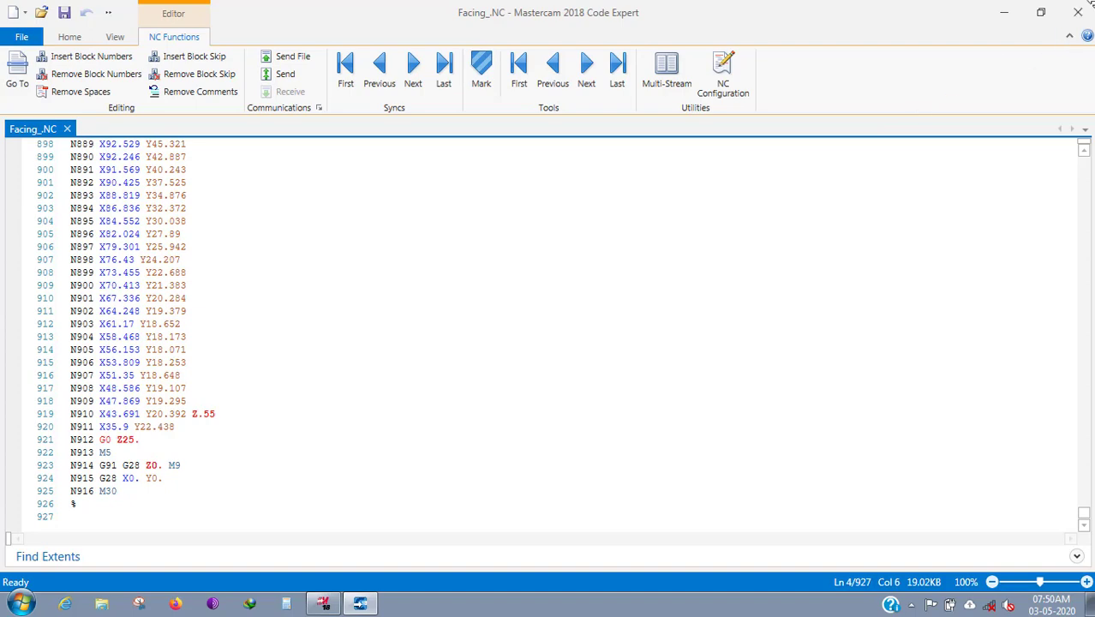
pyautogui.click(1081, 9)
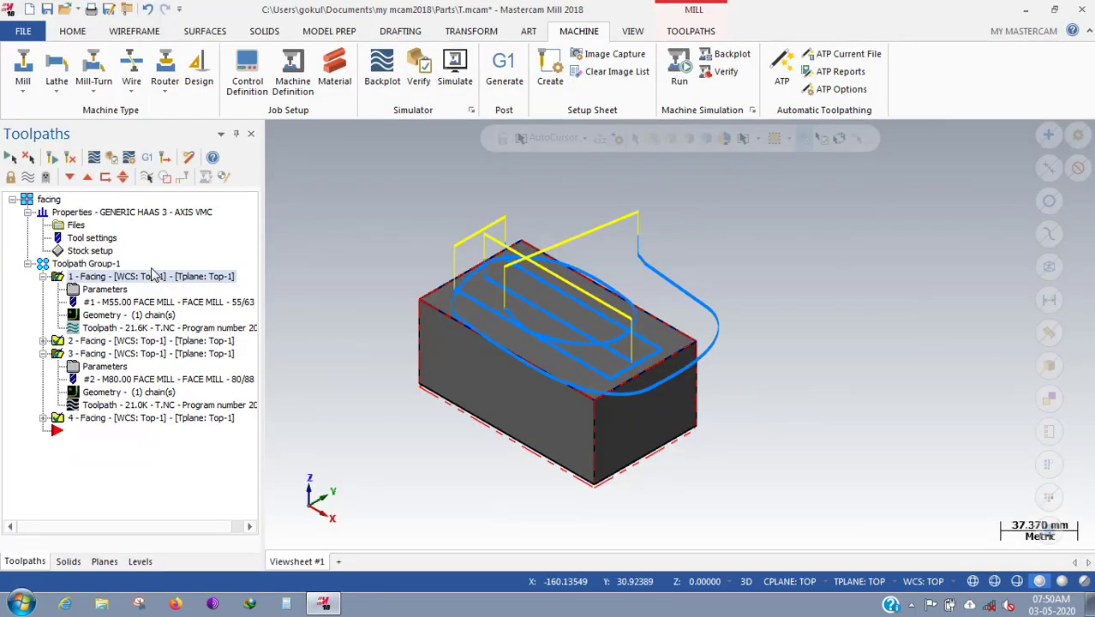
# Collapse the first facing operation and make it the only one selected in Toolpath Group-1.
pyautogui.click(43, 277)
pyautogui.click(60, 303)
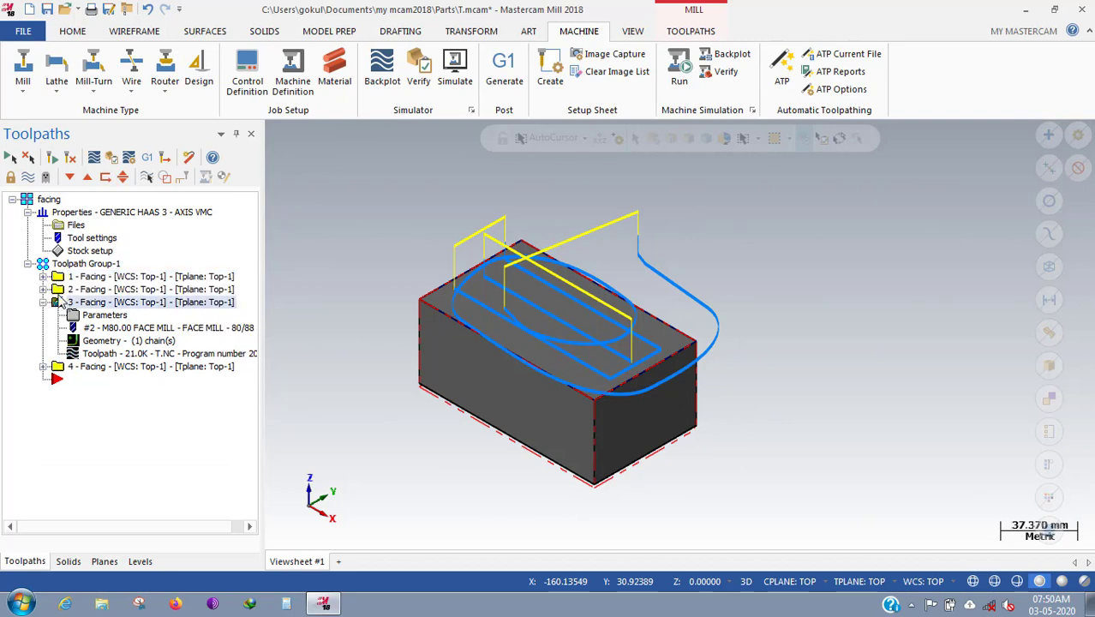
pyautogui.click(69, 277)
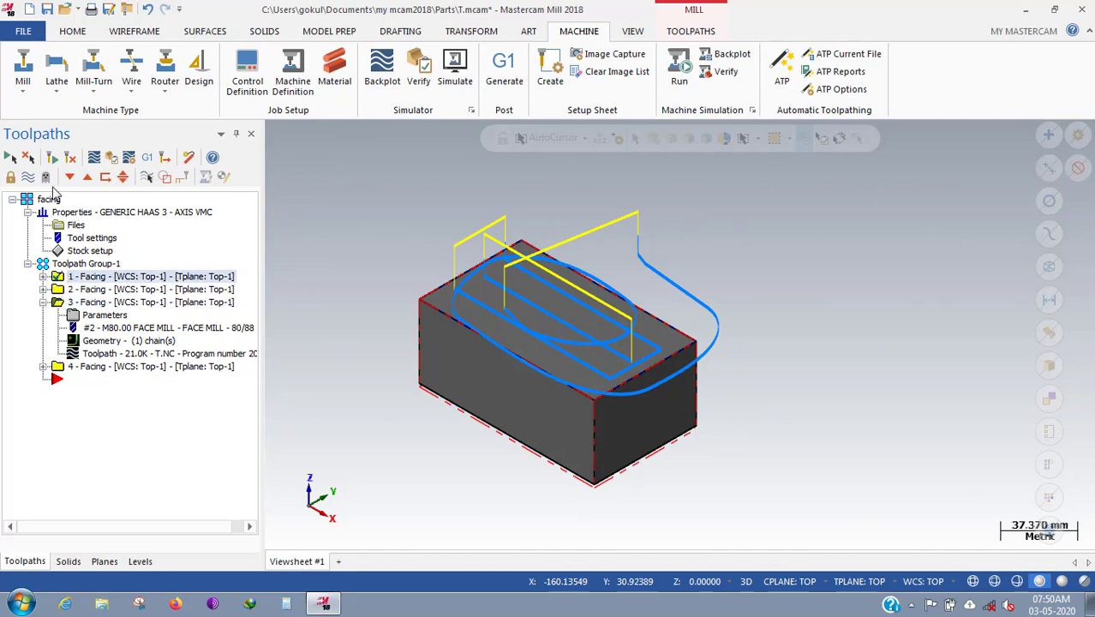
# Post-process to an NC file, agreeing to post all operations, and save it as "facing zig" in the Facing & inner pockets folder.
pyautogui.click(147, 162)
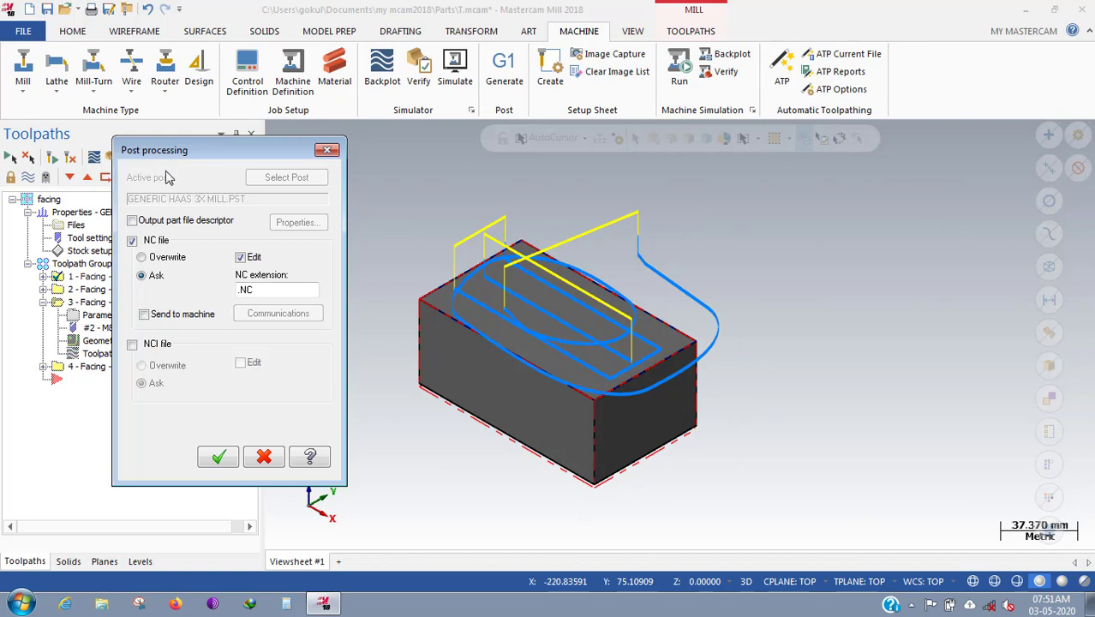
pyautogui.click(217, 457)
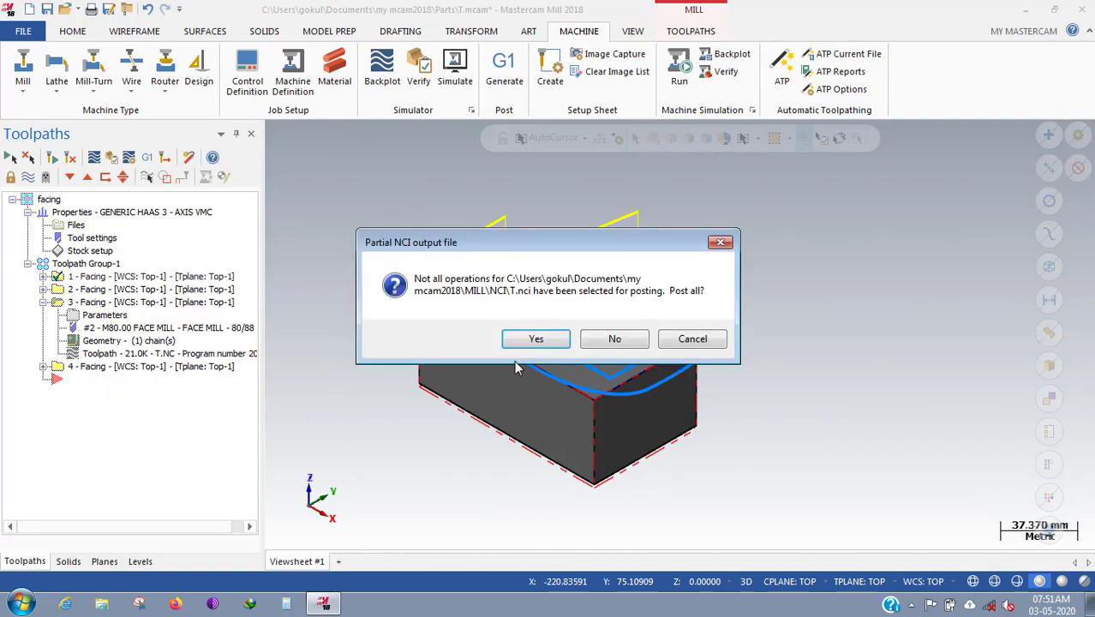
pyautogui.click(533, 339)
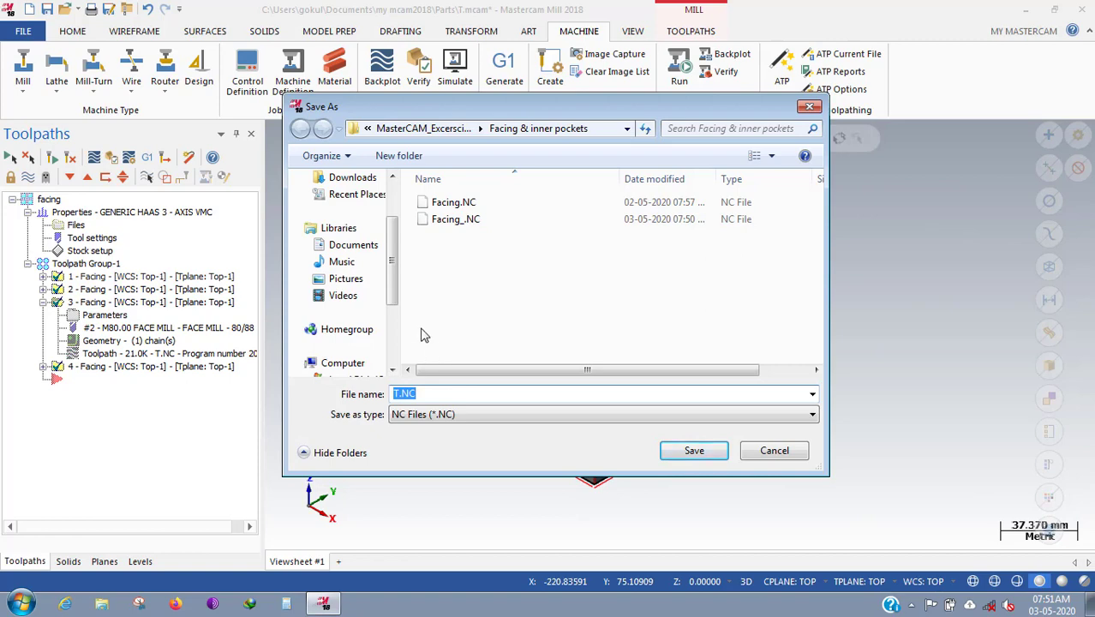
pyautogui.write('facin')
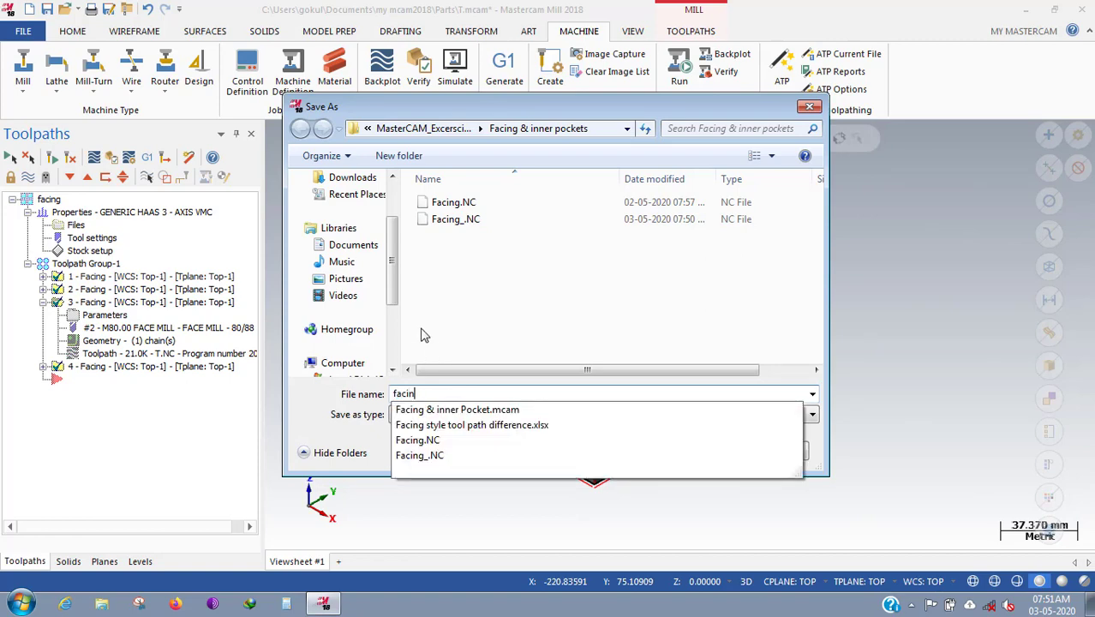
pyautogui.write('g ig')
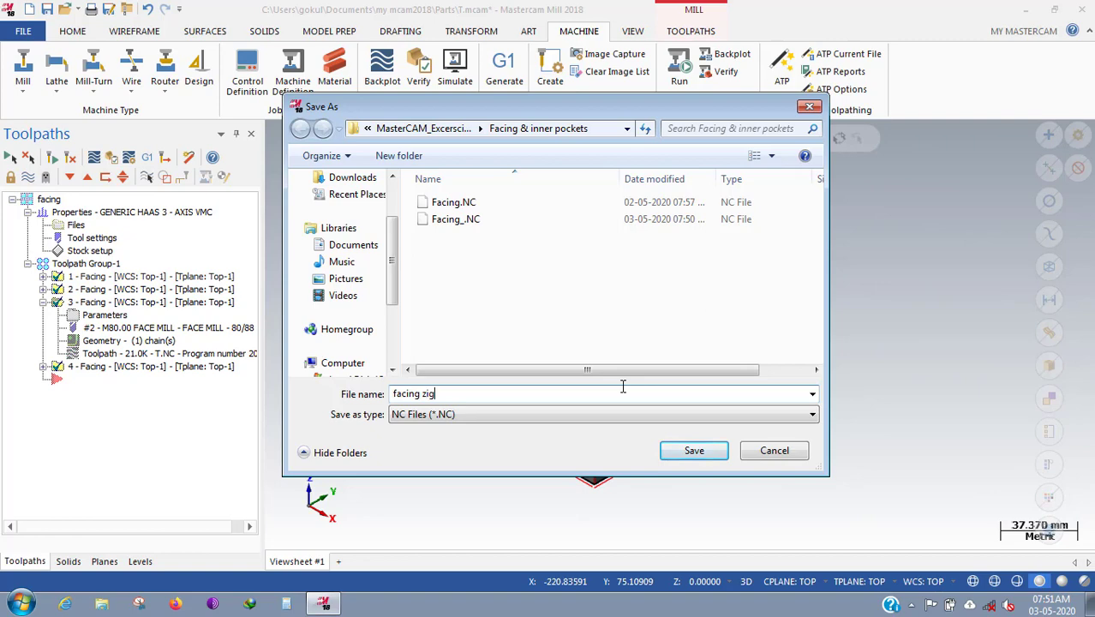
pyautogui.press('Return')
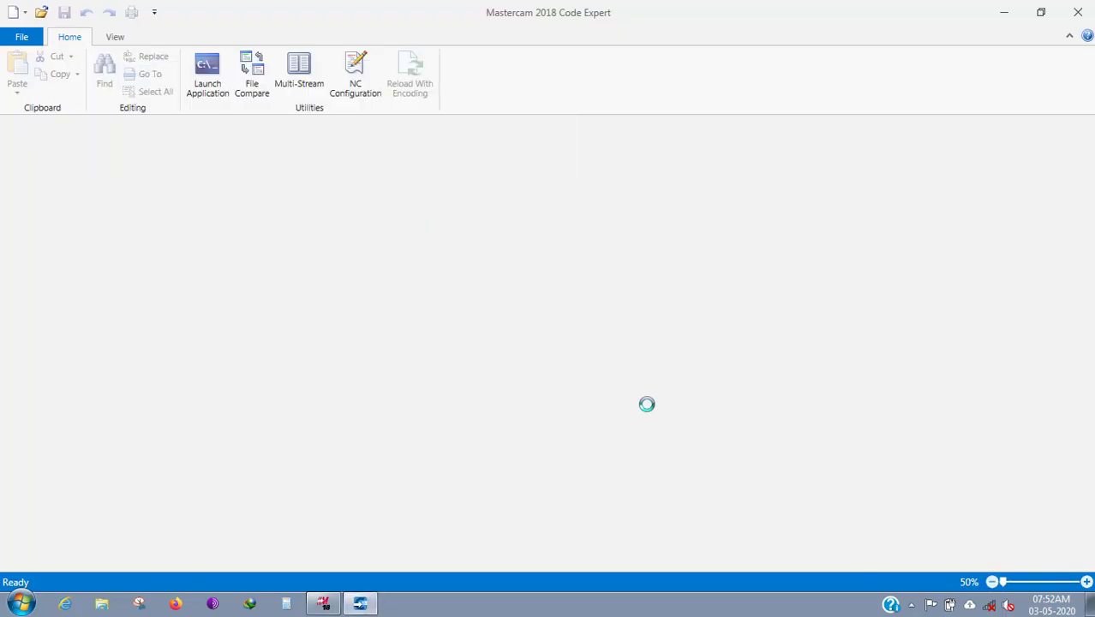
# Examine the generated T.NC code from its header comments to the end of the program.
pyautogui.scroll(-7, 649, 405)
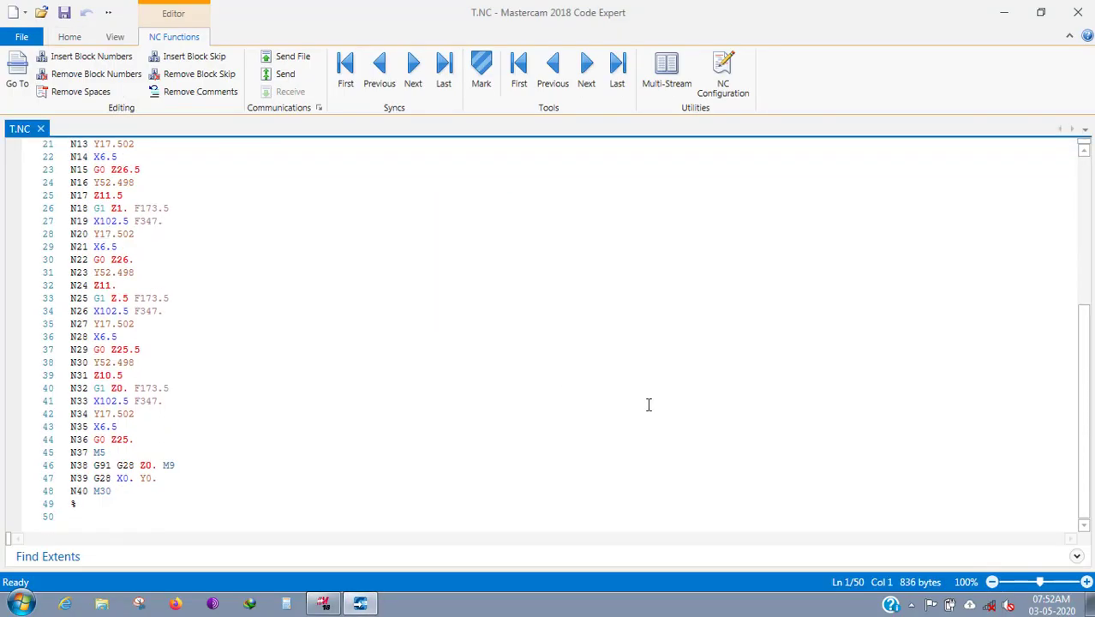
pyautogui.scroll(7, 644, 400)
pyautogui.scroll(-6, 25, 300)
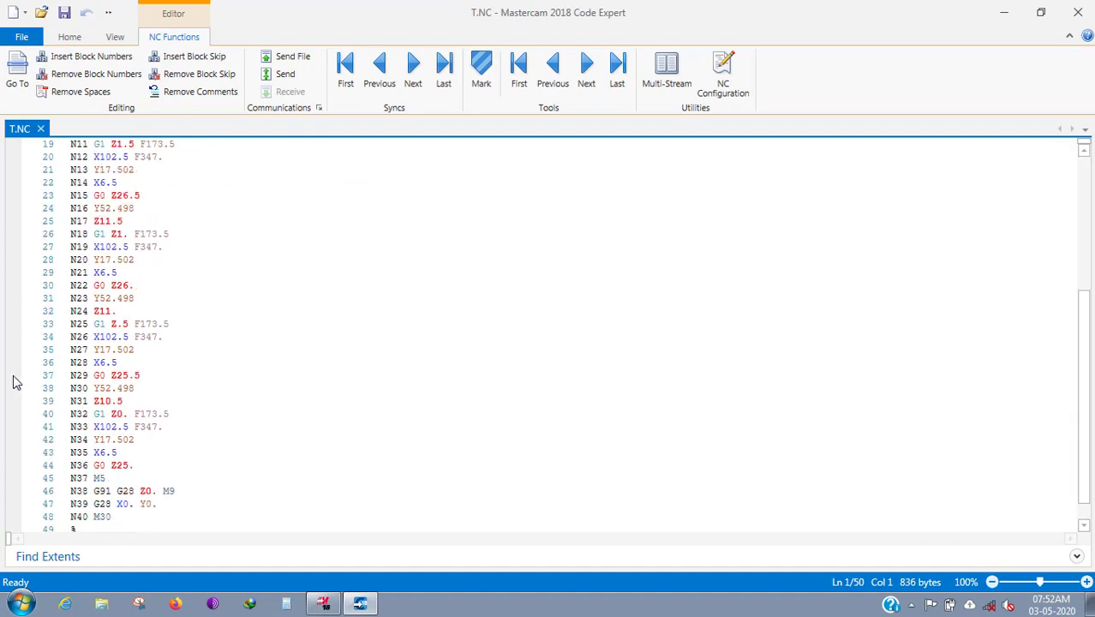
pyautogui.scroll(-1, 12, 318)
pyautogui.scroll(7, 20, 310)
pyautogui.scroll(-7, 51, 300)
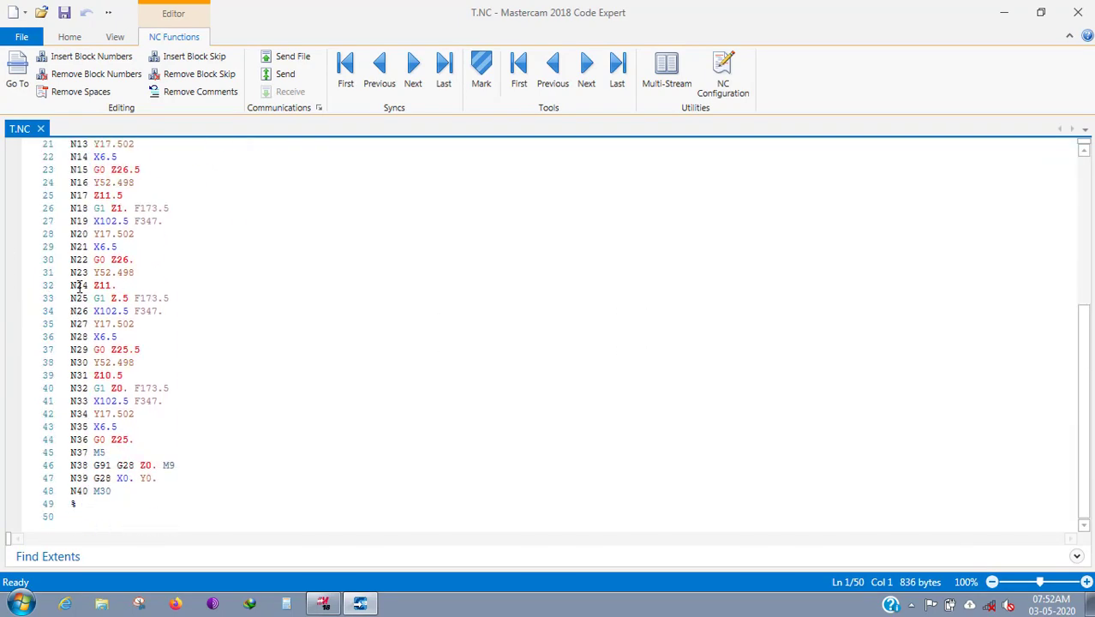
pyautogui.scroll(1, 133, 354)
pyautogui.scroll(-1, 124, 418)
pyautogui.scroll(6, 110, 415)
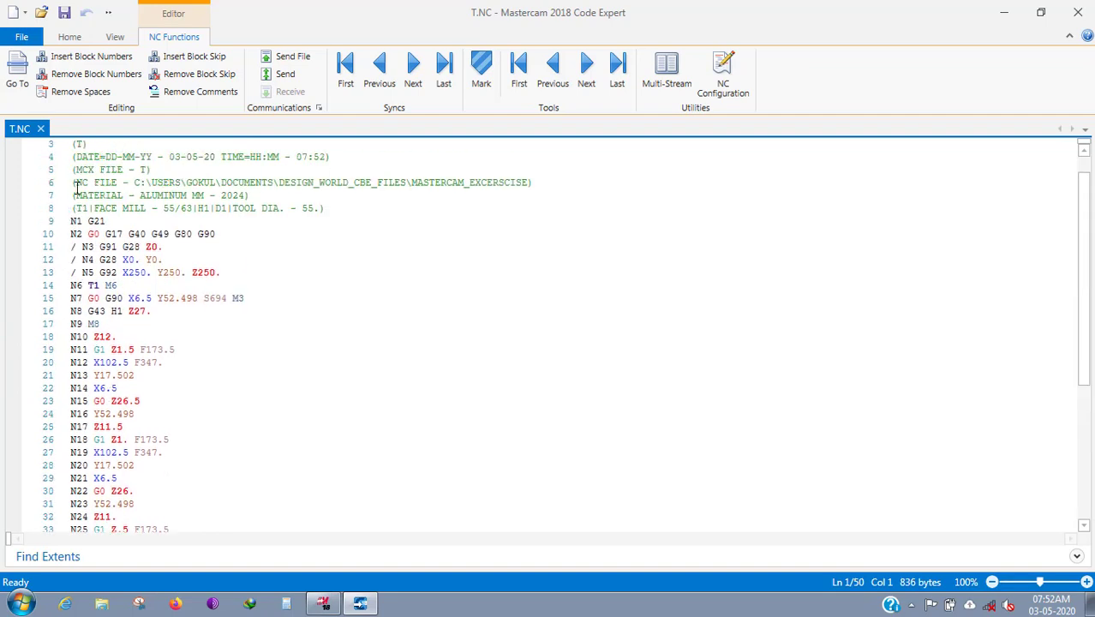
pyautogui.scroll(1, 79, 188)
# Highlight the word FACE and the first tool size number in the T1 tool comment line.
pyautogui.click(109, 233)
pyautogui.doubleClick(109, 234)
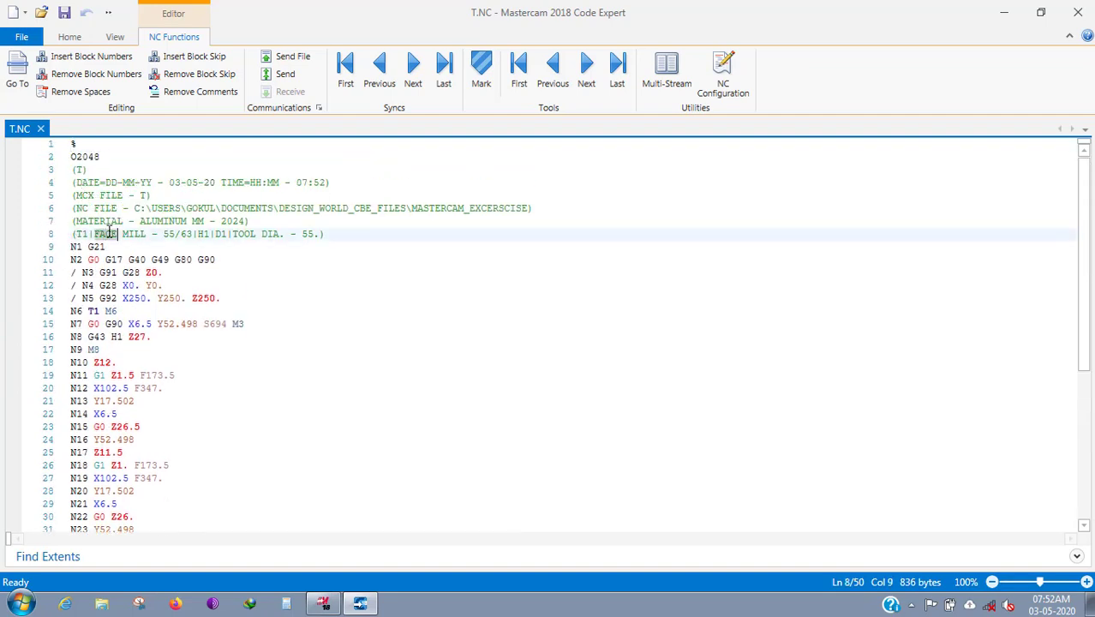
pyautogui.click(171, 234)
pyautogui.doubleClick(170, 234)
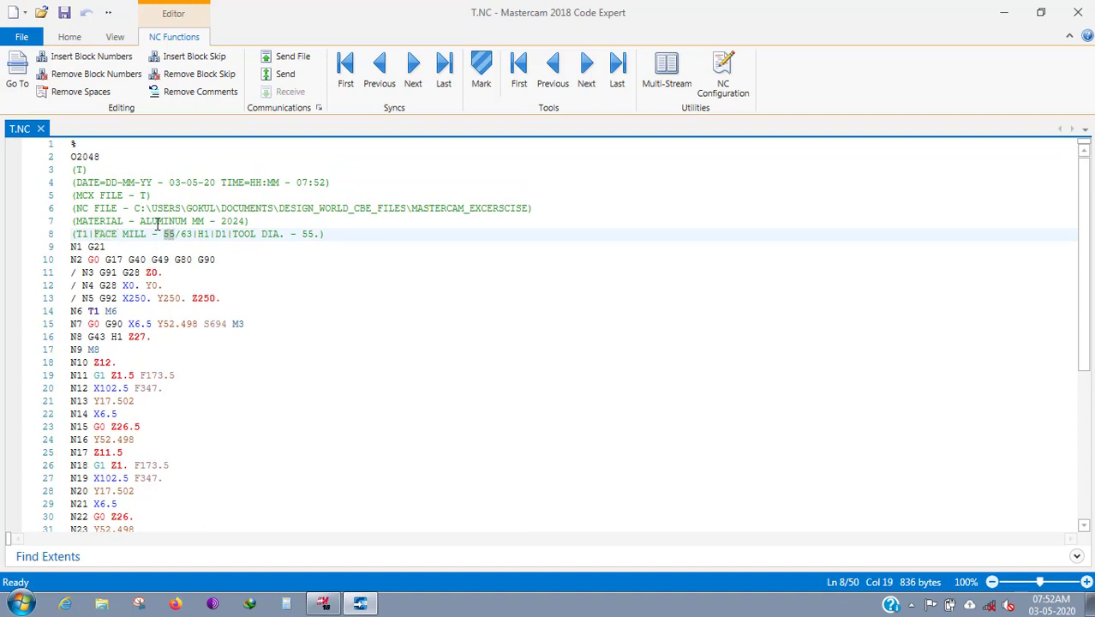